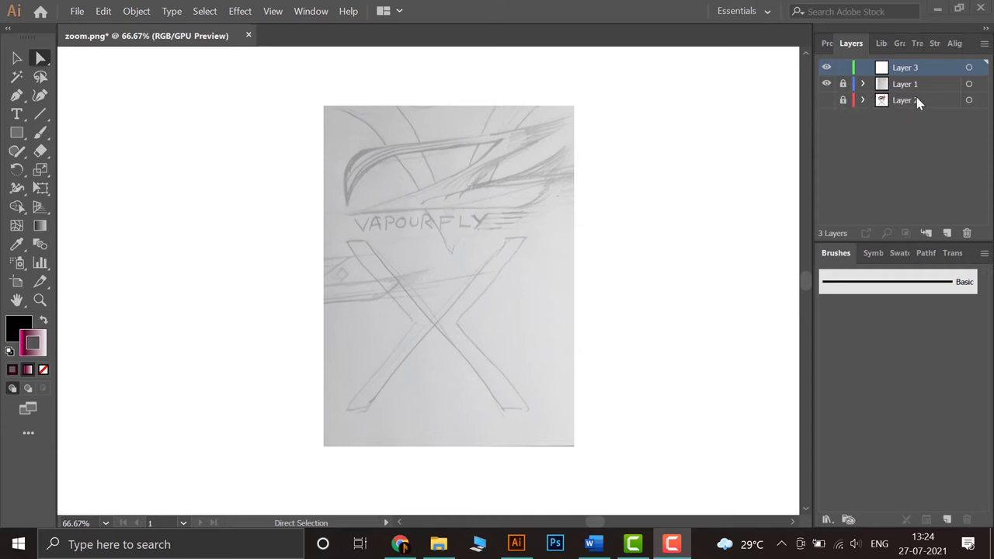
# Step: Preview the finished artwork on Layer 2 with and without the Layer 1 sketch, leaving only the sketch visible
pyautogui.click(824, 103)
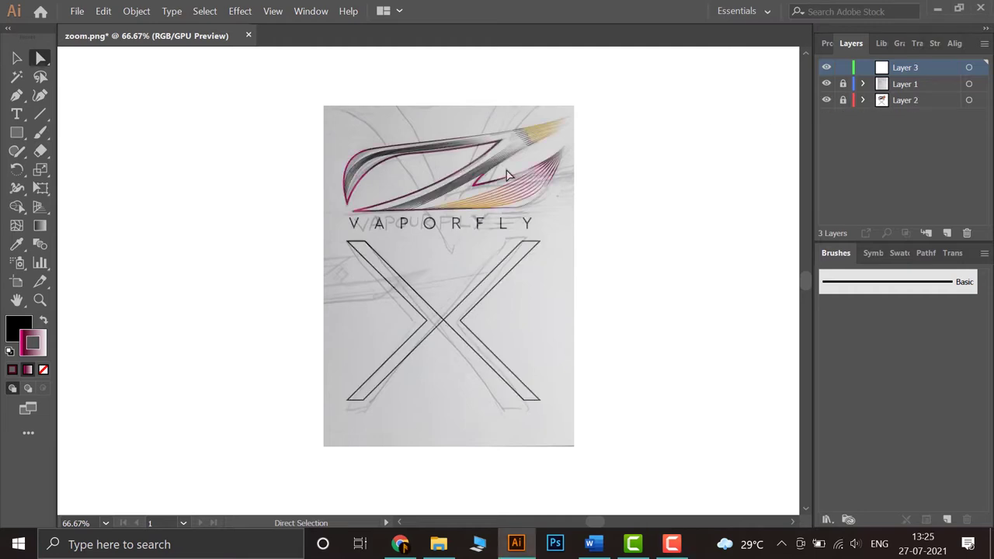
pyautogui.click(827, 86)
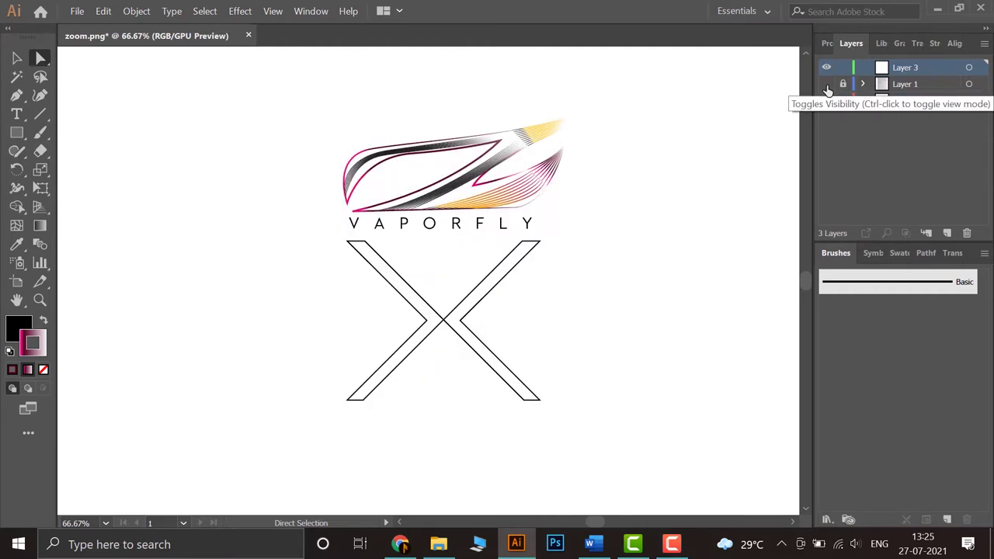
pyautogui.click(827, 84)
pyautogui.click(826, 100)
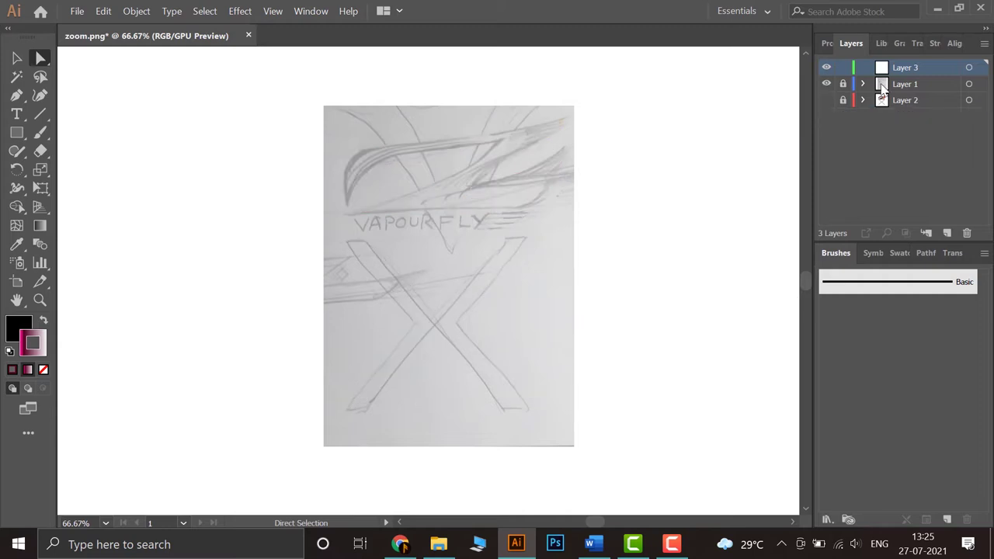
# Step: Start a Pen path on Layer 3 at the lower tip of the sketched swoosh's curved left end
pyautogui.click(16, 95)
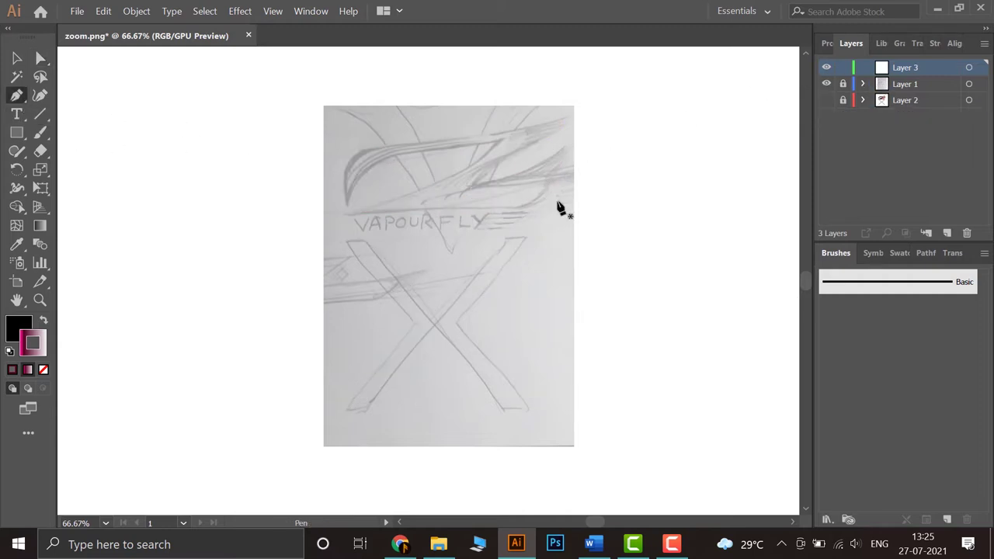
pyautogui.hotkey('ctrl', '=')
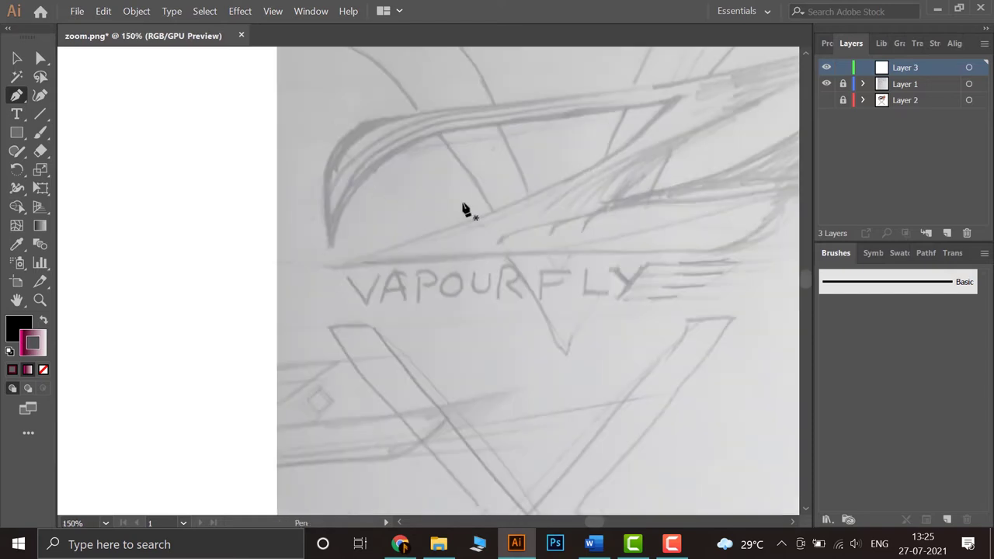
pyautogui.hotkey('ctrl', '=')
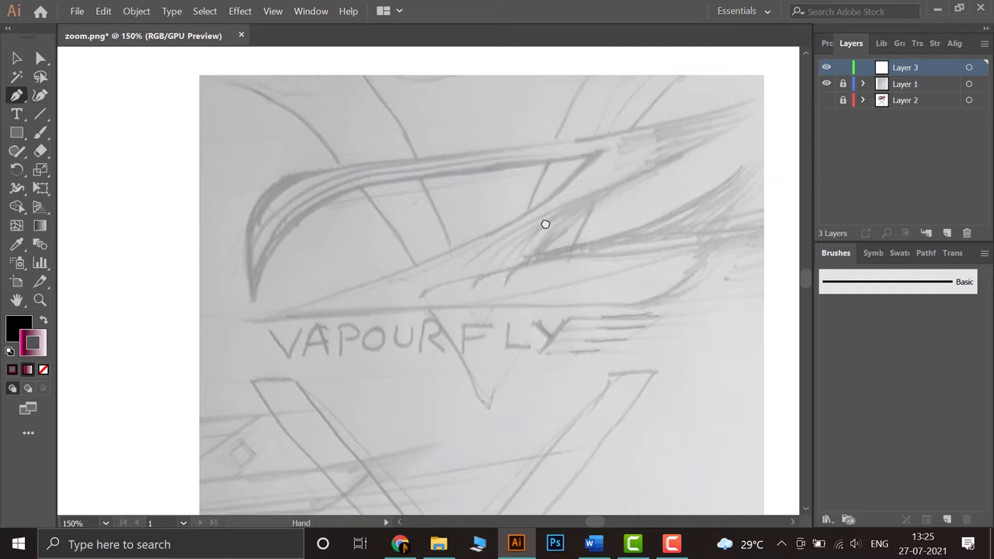
pyautogui.moveTo(536, 220); pyautogui.dragTo(481, 252)
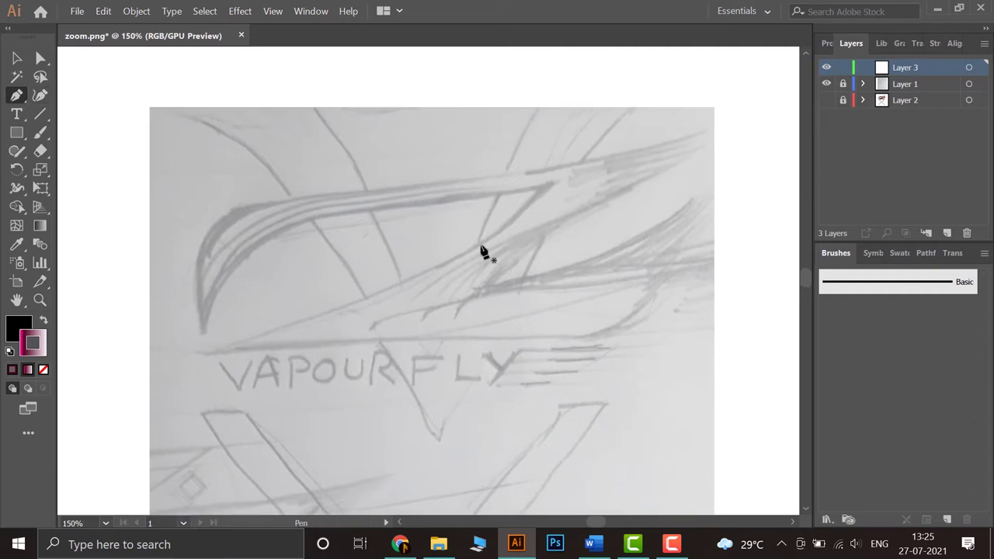
pyautogui.click(202, 316)
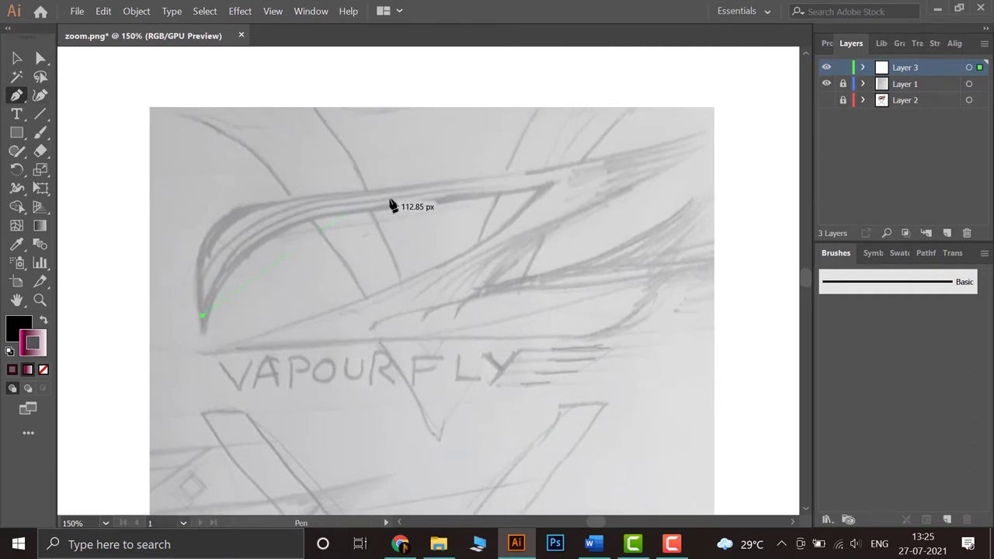
# Step: Set the path's fill to none and replace its gradient stroke with solid black (000000)
pyautogui.click(827, 43)
pyautogui.click(813, 215)
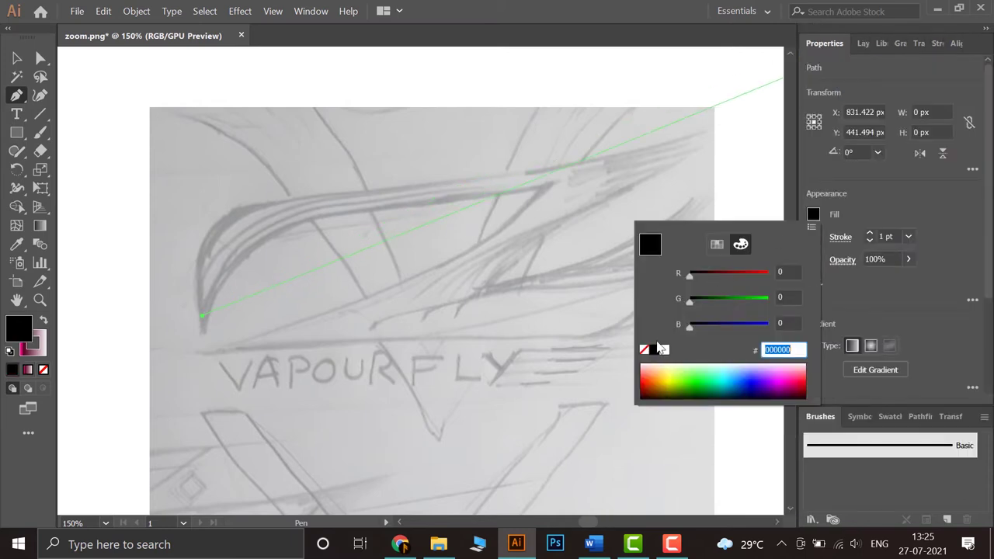
pyautogui.click(645, 352)
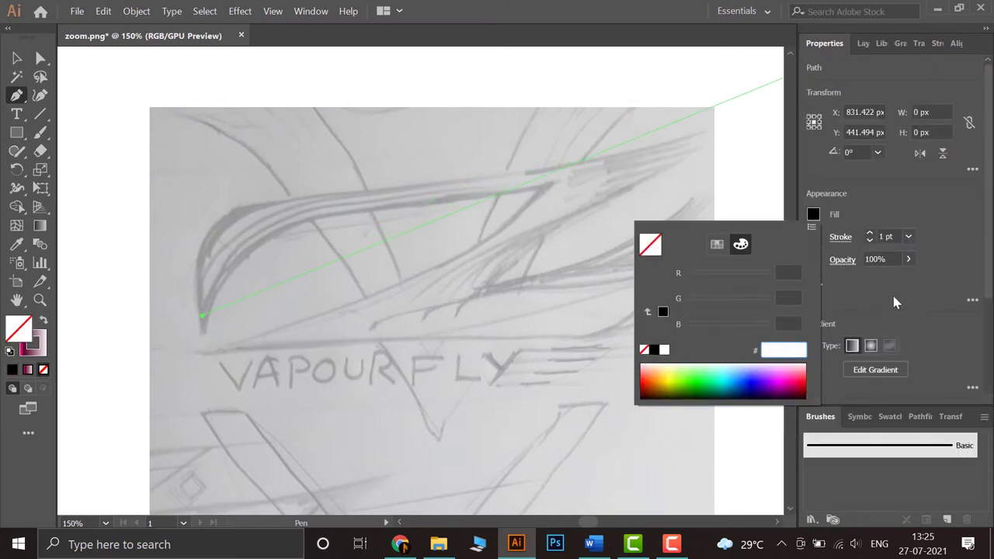
pyautogui.click(814, 237)
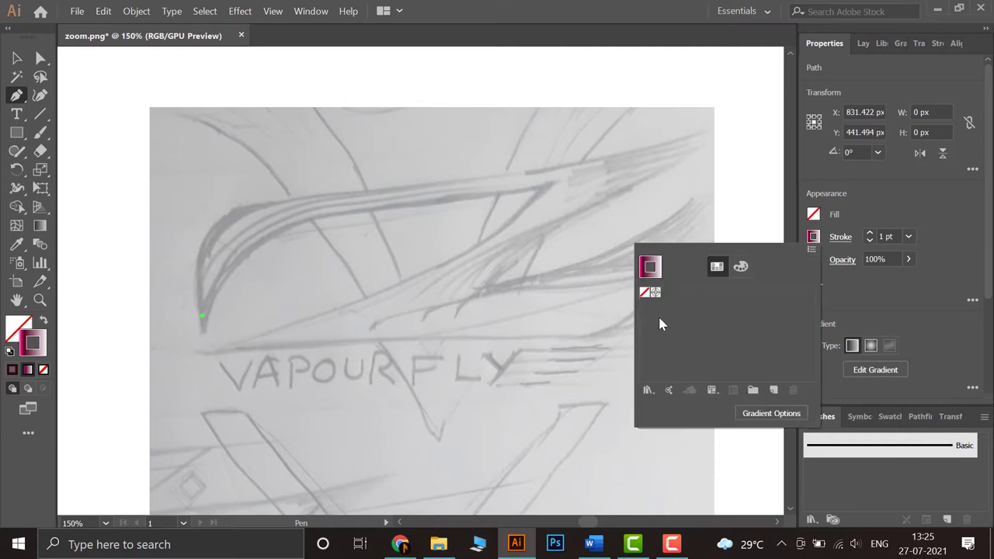
pyautogui.click(740, 268)
pyautogui.click(654, 374)
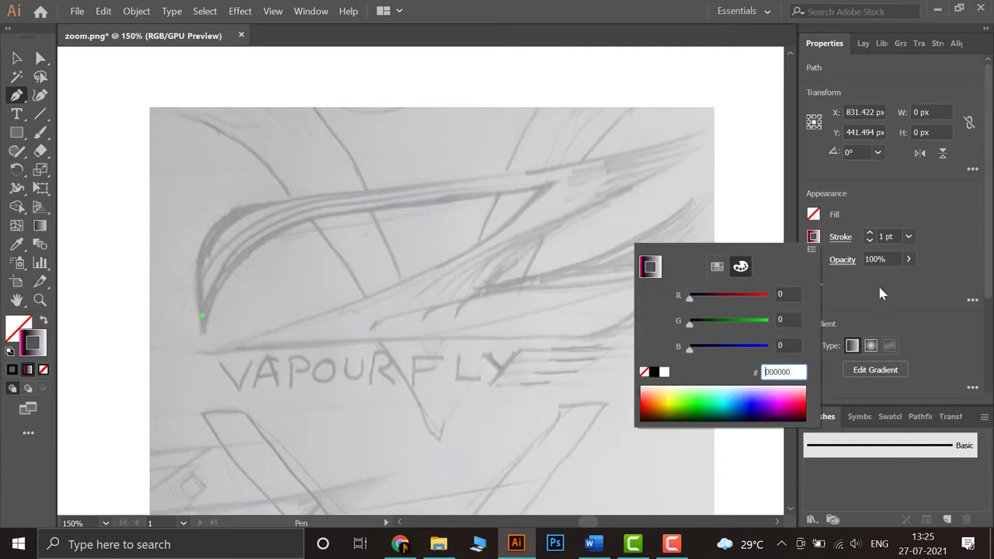
pyautogui.click(814, 237)
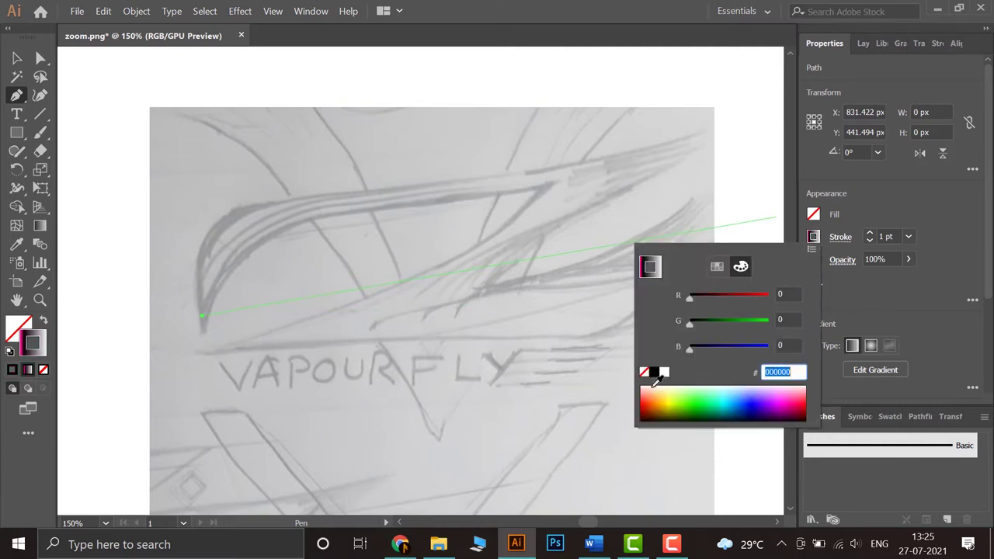
pyautogui.click(11, 372)
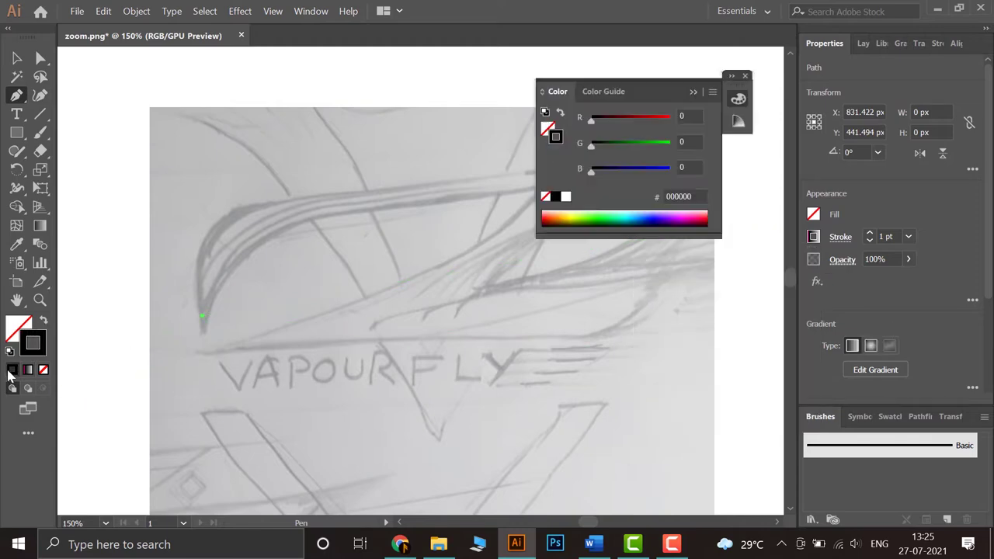
pyautogui.click(849, 313)
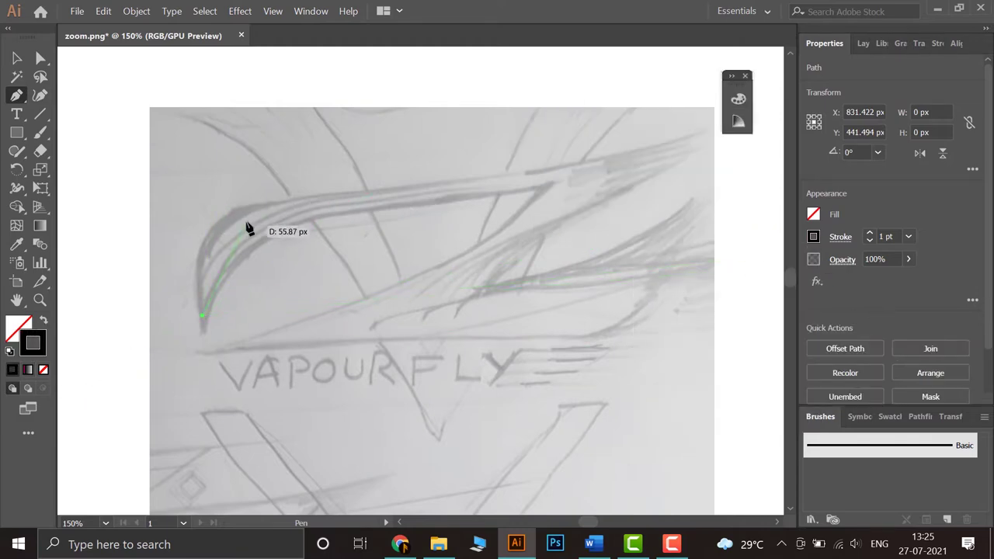
# Step: Trace the swoosh's outer upper edge with curved segments from the left tip to the upper-right tip of the sketch
pyautogui.scroll(2, 229, 214)
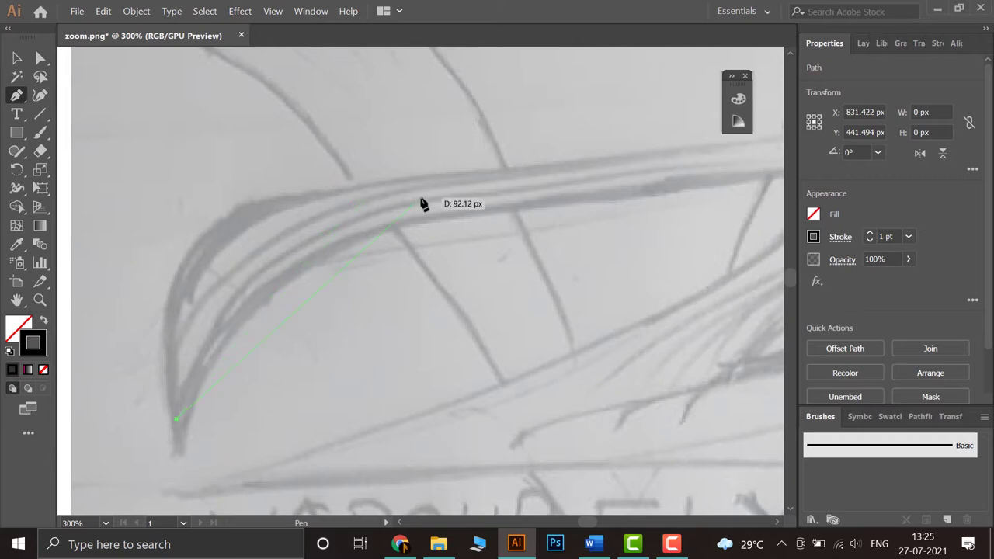
pyautogui.scroll(-1, 420, 203)
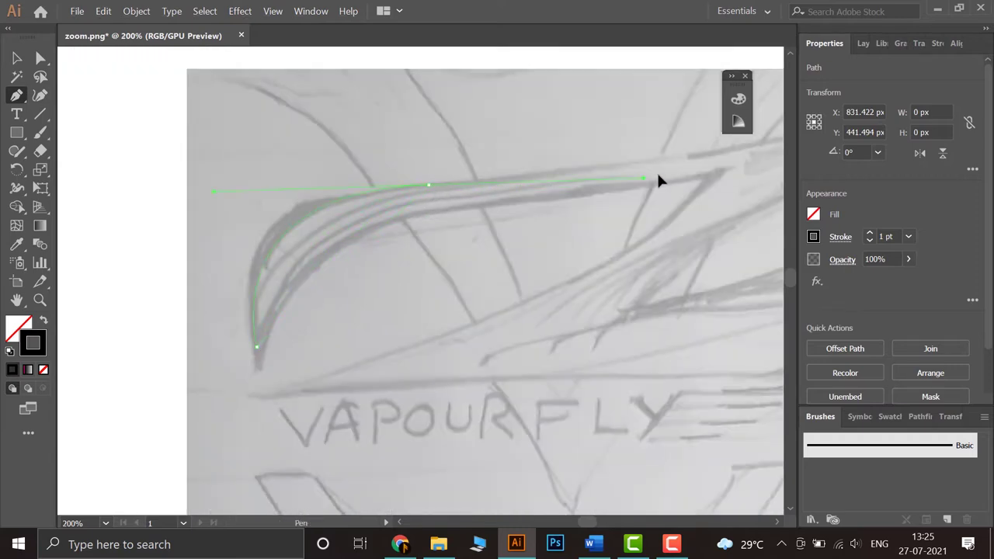
pyautogui.moveTo(669, 182); pyautogui.dragTo(669, 176)
pyautogui.moveTo(729, 147); pyautogui.dragTo(604, 233)
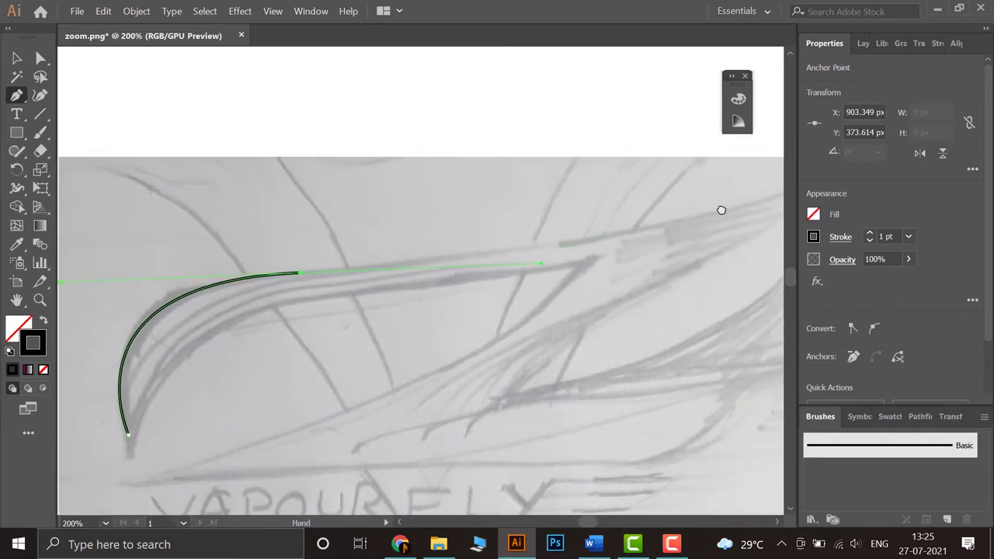
pyautogui.hscroll(3, 701, 211)
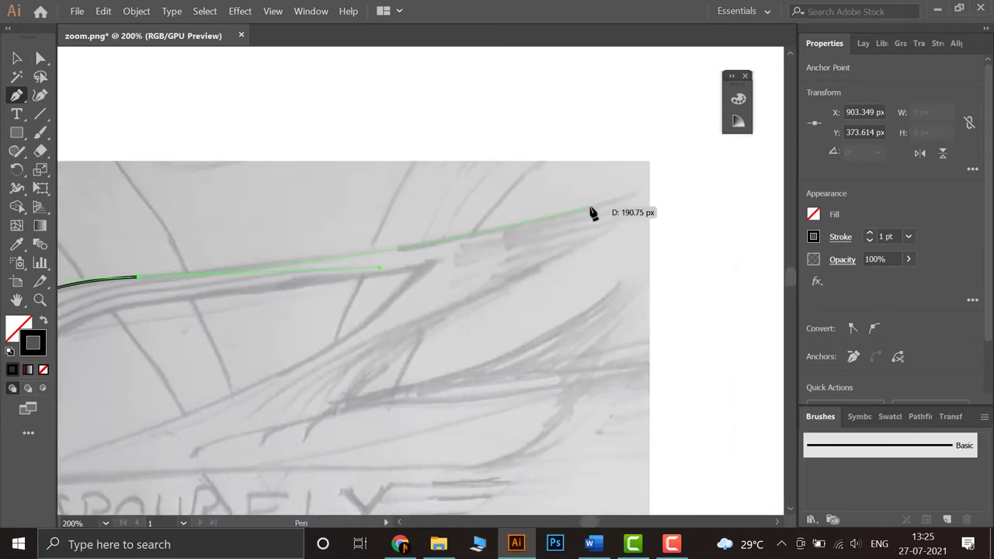
pyautogui.click(639, 192)
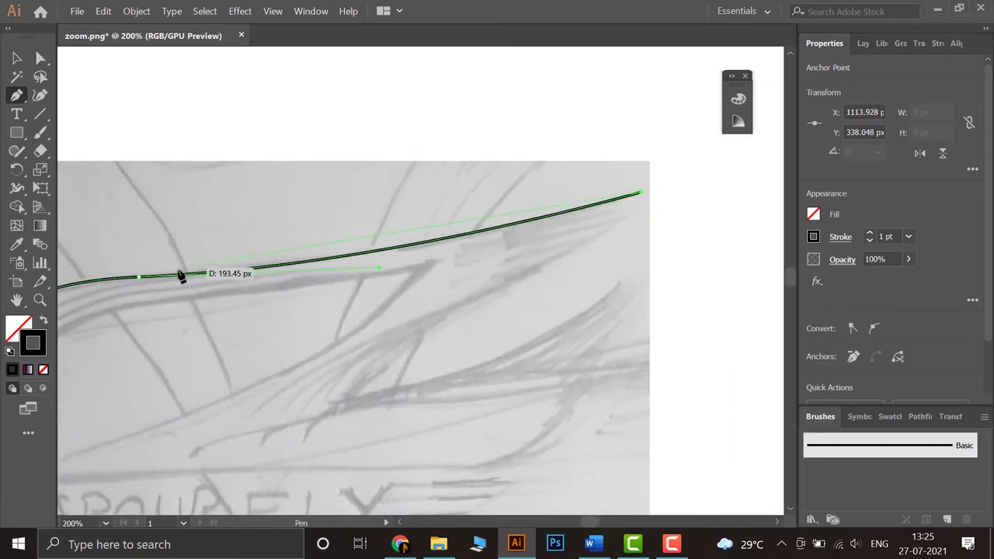
# Step: Trace the swoosh's inner upper edge from the left tip to the sharp inner corner of the Z shape
pyautogui.moveTo(387, 363); pyautogui.dragTo(501, 265)
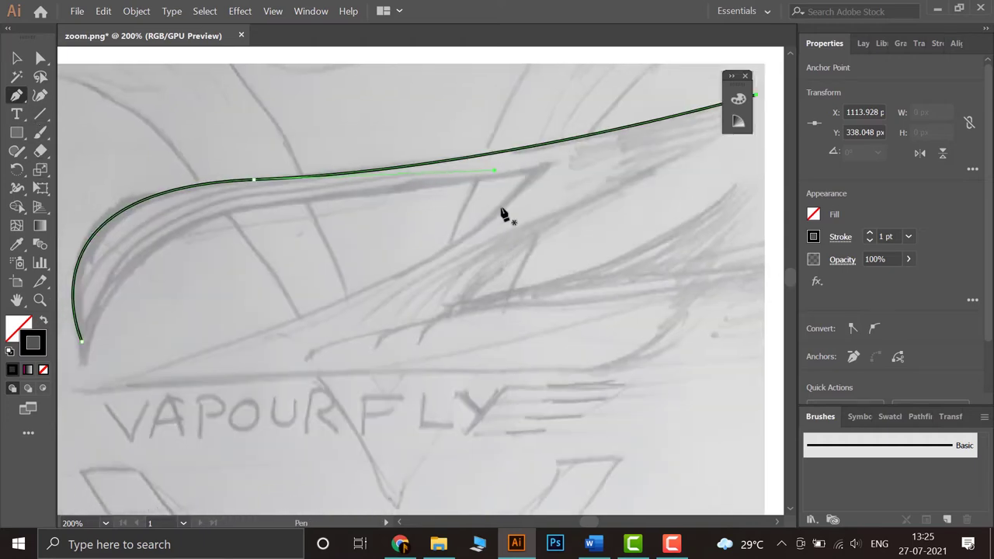
pyautogui.moveTo(550, 166); pyautogui.dragTo(498, 197)
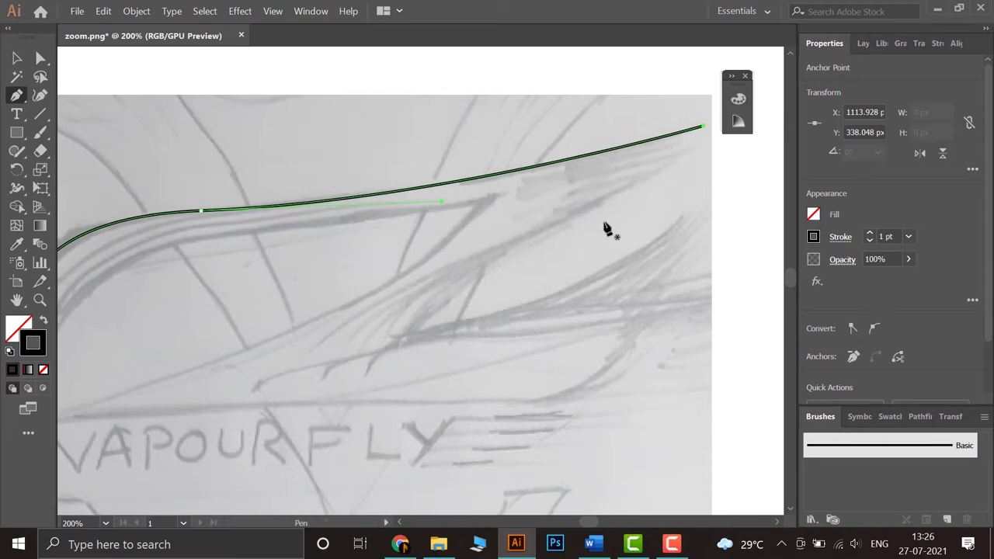
pyautogui.moveTo(364, 288); pyautogui.dragTo(548, 138)
pyautogui.moveTo(377, 216); pyautogui.dragTo(317, 269)
pyautogui.click(202, 267)
pyautogui.moveTo(304, 197); pyautogui.dragTo(243, 246)
pyautogui.moveTo(315, 190); pyautogui.dragTo(423, 186)
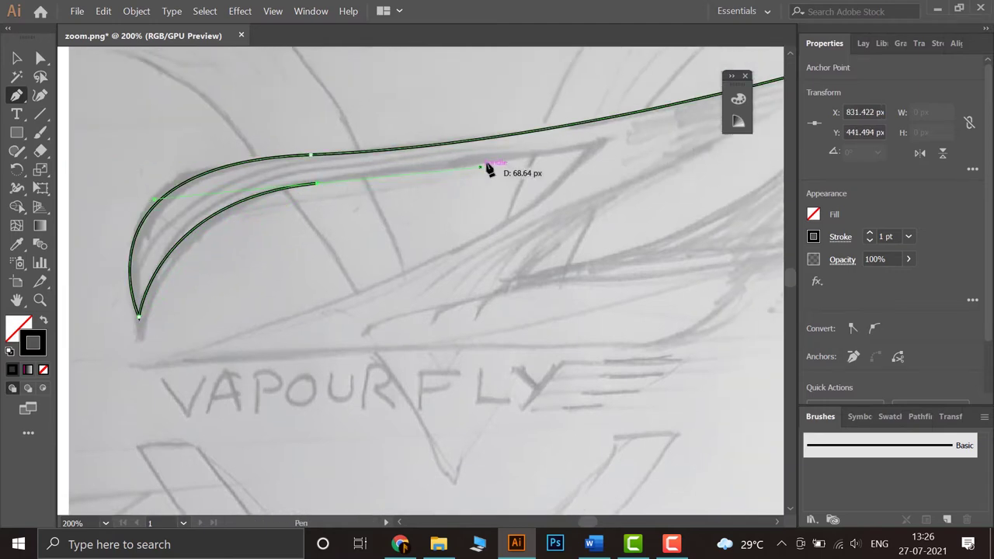
pyautogui.moveTo(604, 141); pyautogui.dragTo(197, 330)
# Step: Try to trace the Z's diagonal as a curve from the inner corner to the lower-left tip, and undo it
pyautogui.scroll(-1, 194, 327)
pyautogui.moveTo(145, 349); pyautogui.dragTo(355, 354)
pyautogui.scroll(-1, 546, 353)
pyautogui.moveTo(545, 354); pyautogui.dragTo(376, 380)
pyautogui.scroll(4, 350, 350)
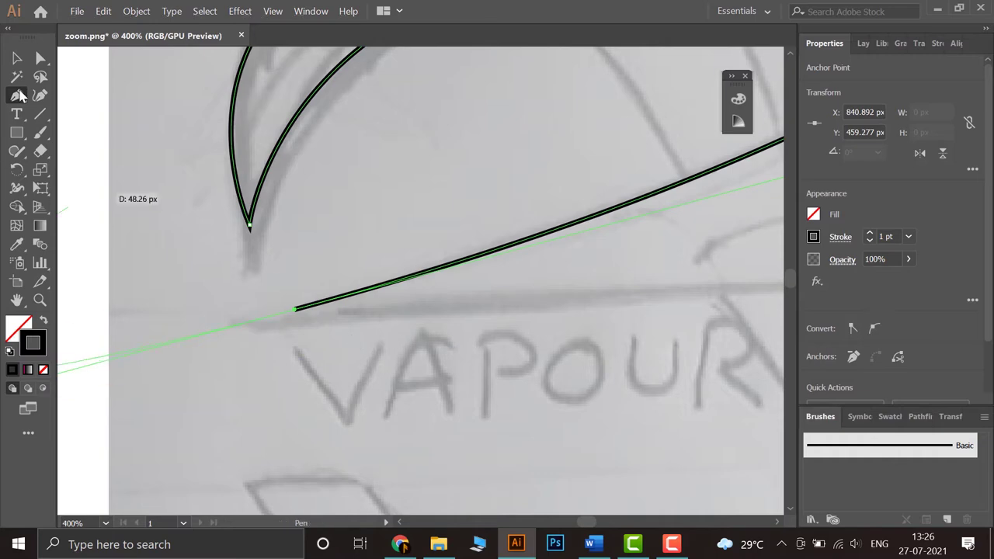
pyautogui.hotkey('ctrl', 'z')
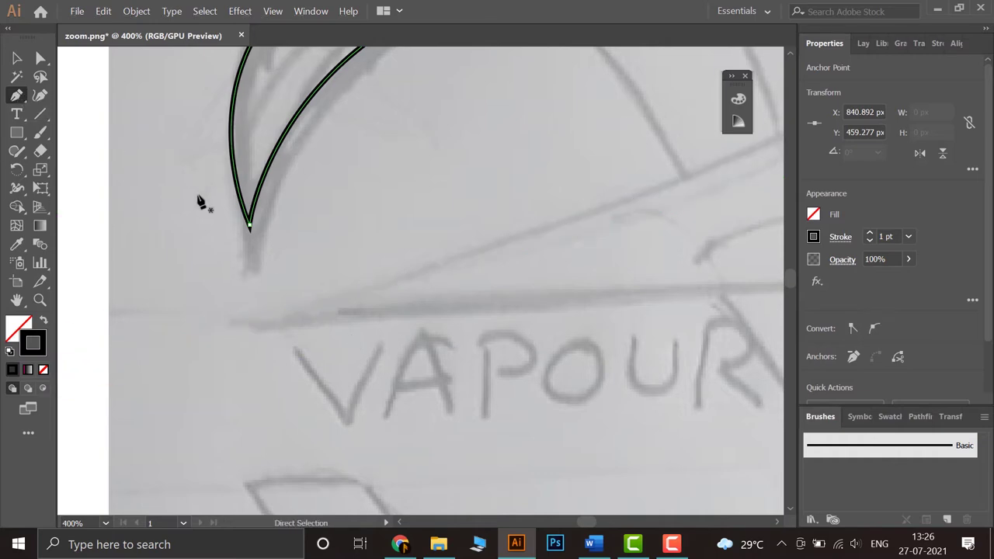
# Step: Trace the Z's diagonal with a curved segment from the inner corner to the lower-left tip above the lettering
pyautogui.scroll(-3, 302, 311)
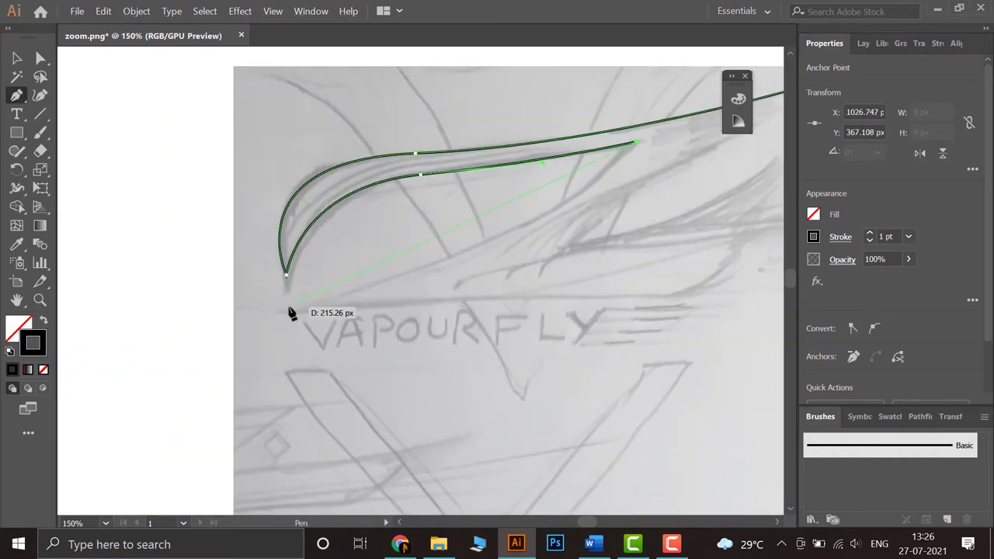
pyautogui.moveTo(296, 307); pyautogui.dragTo(347, 279)
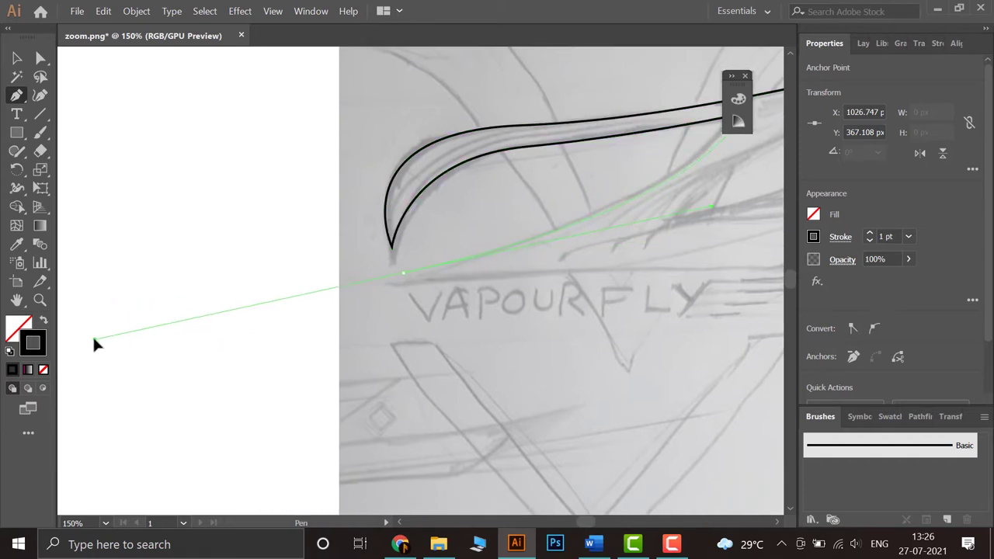
pyautogui.scroll(-1, 93, 340)
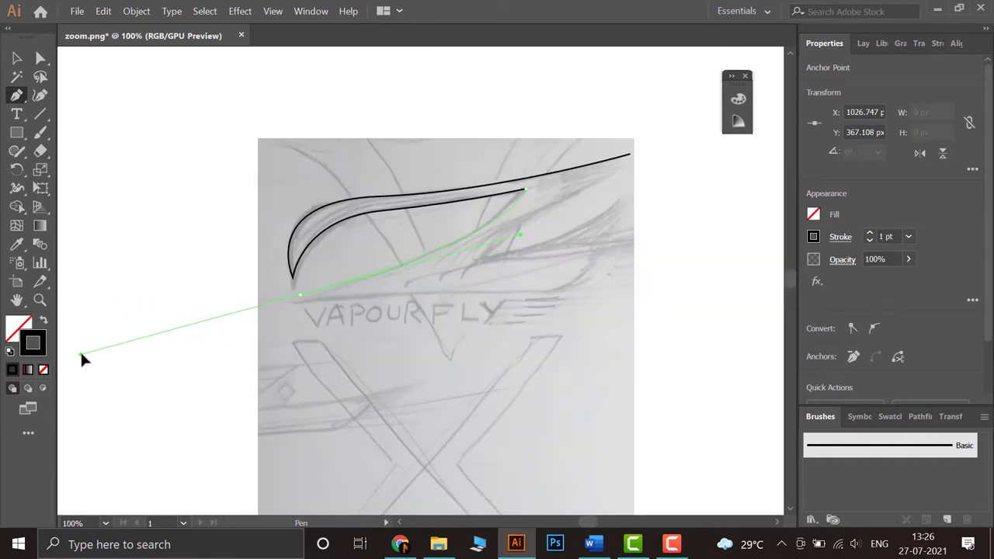
pyautogui.moveTo(106, 354); pyautogui.dragTo(113, 334)
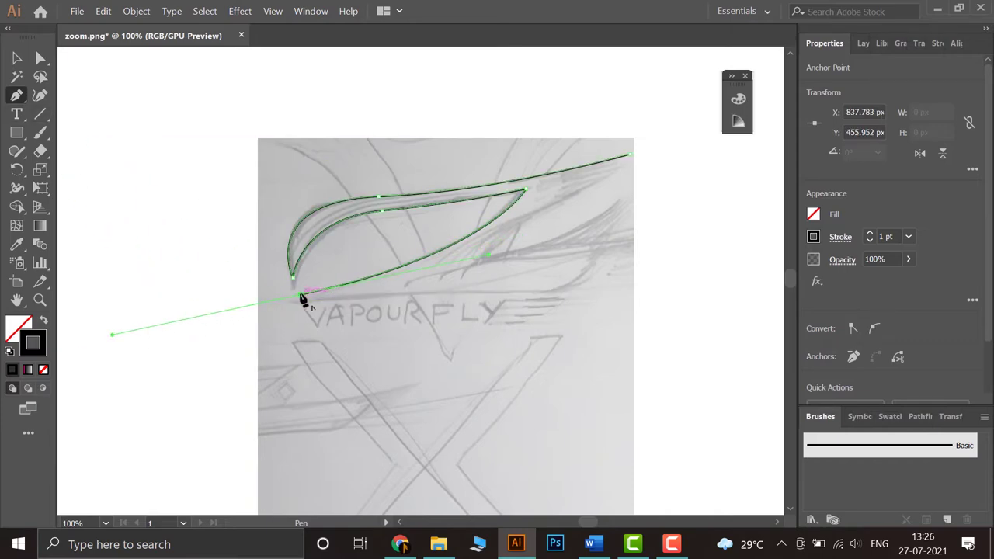
# Step: Draw the Z's straight base edge from the lower-left tip to where the sketch starts curving upward at the right
pyautogui.scroll(1, 362, 301)
pyautogui.scroll(3, 362, 300)
pyautogui.moveTo(392, 296); pyautogui.dragTo(195, 270)
pyautogui.scroll(-3, 208, 268)
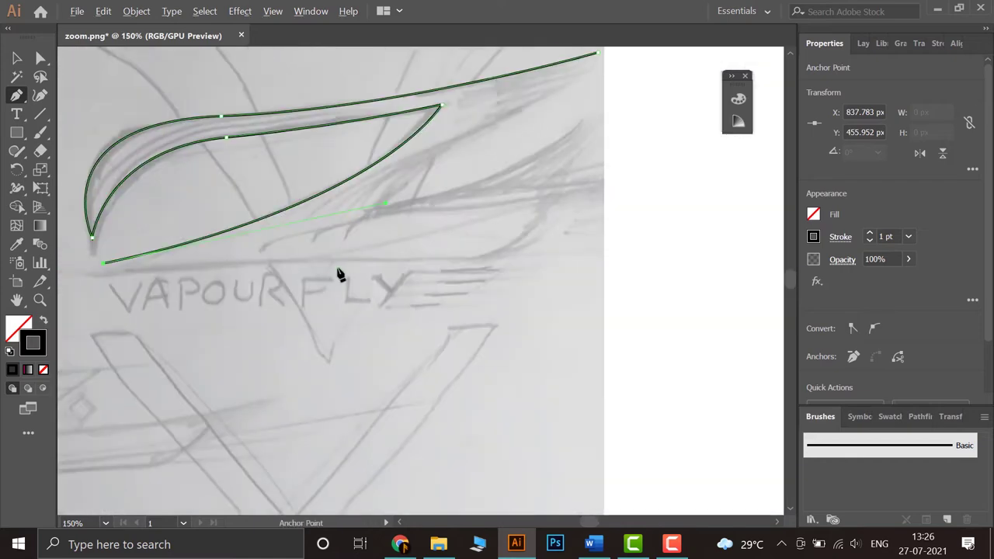
pyautogui.moveTo(341, 268); pyautogui.dragTo(252, 250)
pyautogui.scroll(-1, 328, 253)
pyautogui.scroll(1, 373, 246)
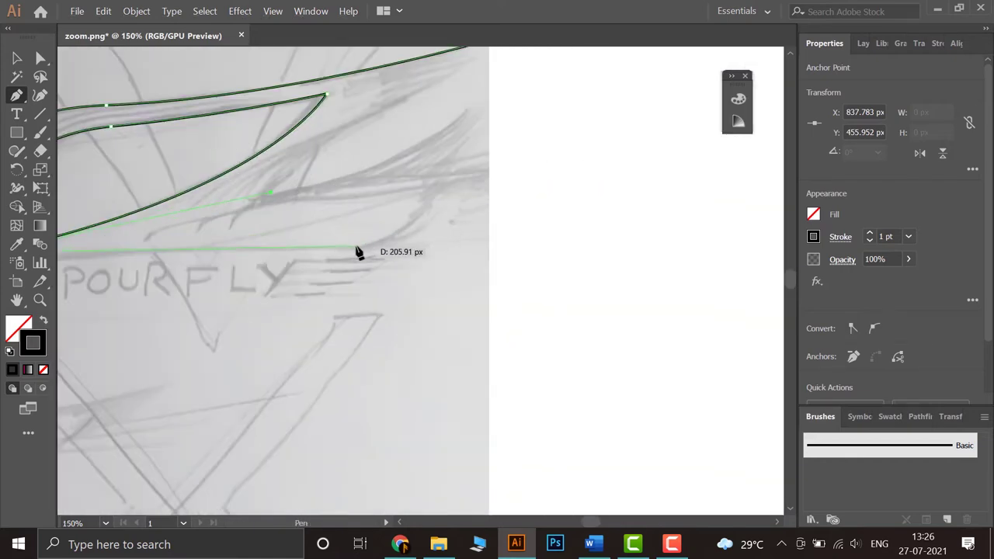
pyautogui.click(305, 247)
# Step: Try to trace the lower-right curve from the base edge's end up toward the wing tip, and undo it
pyautogui.moveTo(459, 144); pyautogui.dragTo(411, 408)
pyautogui.scroll(-3, 458, 346)
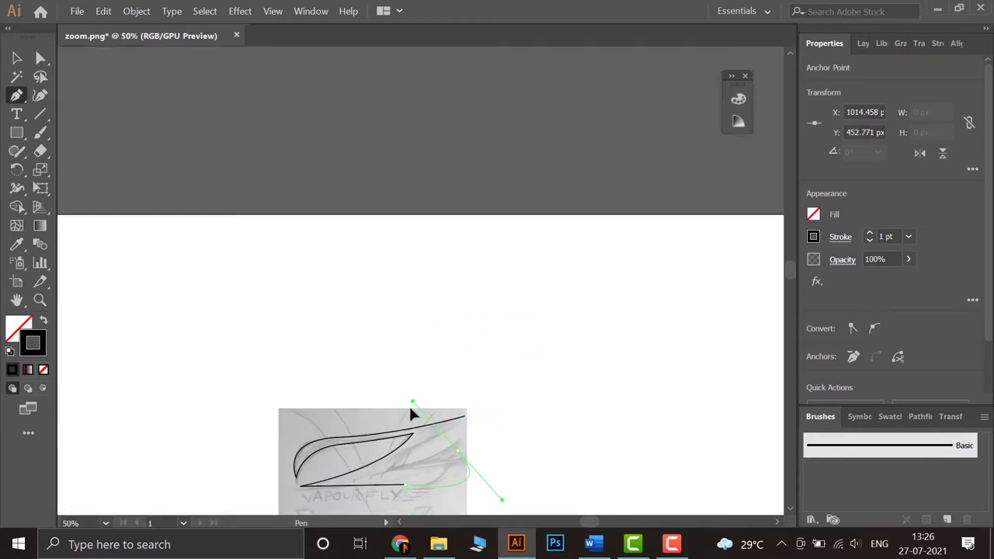
pyautogui.click(467, 415)
pyautogui.scroll(4, 451, 464)
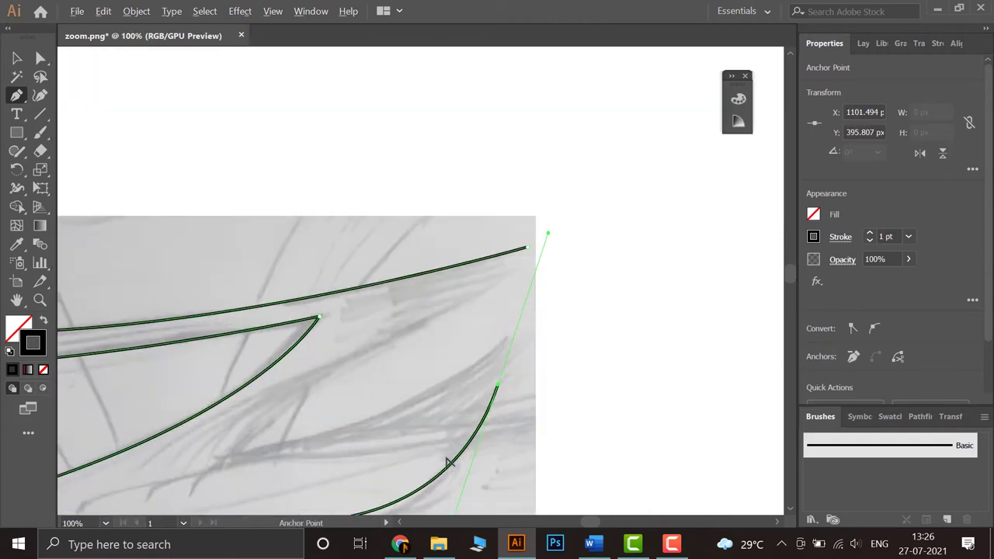
pyautogui.moveTo(471, 438); pyautogui.dragTo(479, 292)
pyautogui.moveTo(432, 319); pyautogui.dragTo(511, 247)
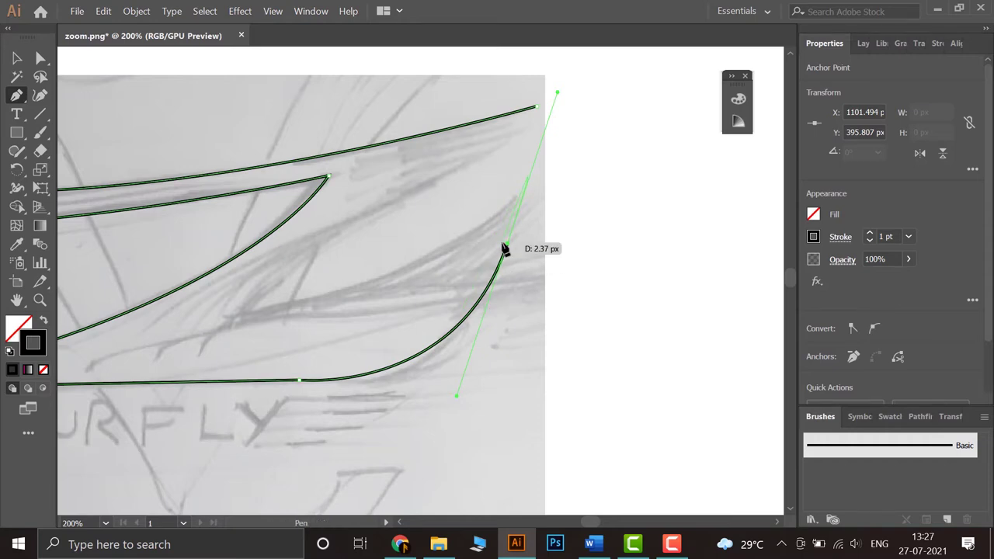
pyautogui.hotkey('ctrl', 'z')
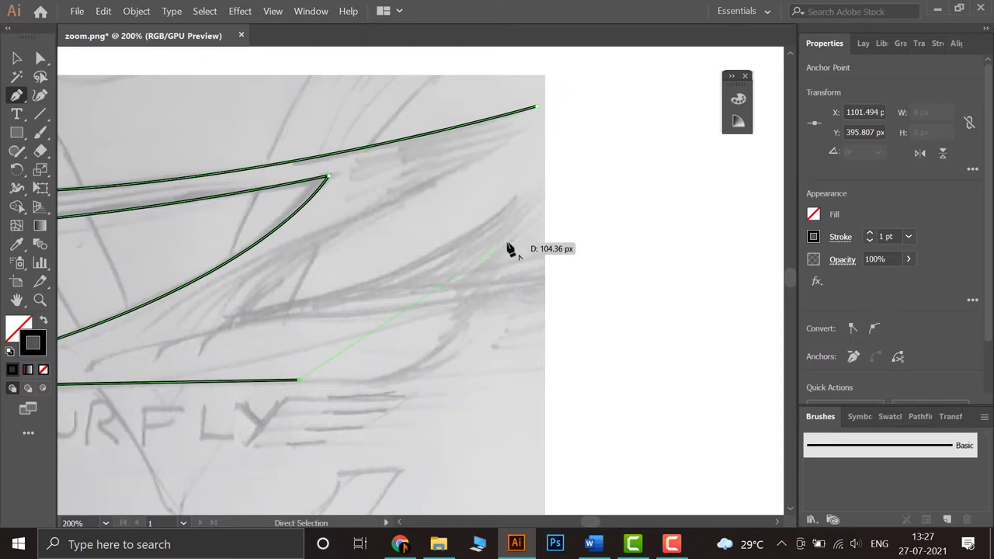
# Step: Trace the lower-right curve from the base edge's end up toward the wing tip and retract its outgoing handle
pyautogui.scroll(-1, 557, 81)
pyautogui.scroll(1, 557, 80)
pyautogui.scroll(-3, 557, 84)
pyautogui.moveTo(557, 87); pyautogui.dragTo(582, 99)
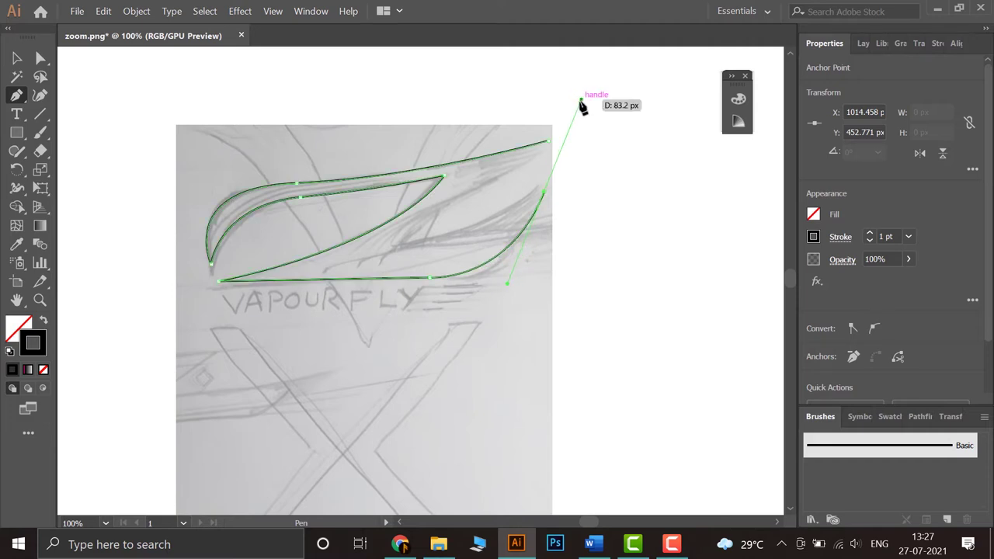
pyautogui.click(544, 191)
pyautogui.moveTo(453, 233); pyautogui.dragTo(446, 230)
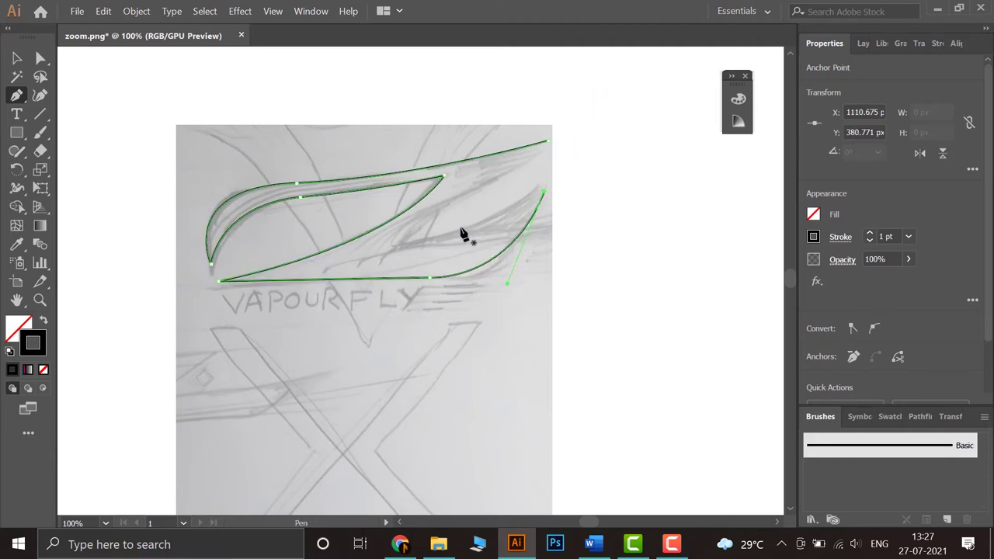
pyautogui.scroll(1, 457, 264)
pyautogui.scroll(3, 455, 280)
pyautogui.scroll(-2, 455, 280)
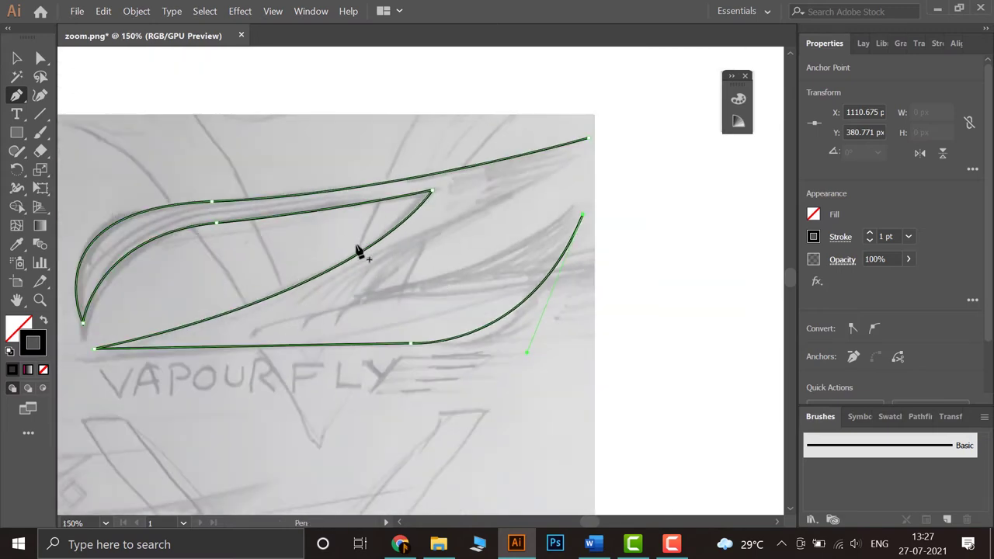
# Step: Trace the wing's inner cutout as a separate open path, curving from the upper tip to the inner corner and out to the lower tip
pyautogui.click(16, 94)
pyautogui.moveTo(551, 174); pyautogui.dragTo(355, 337)
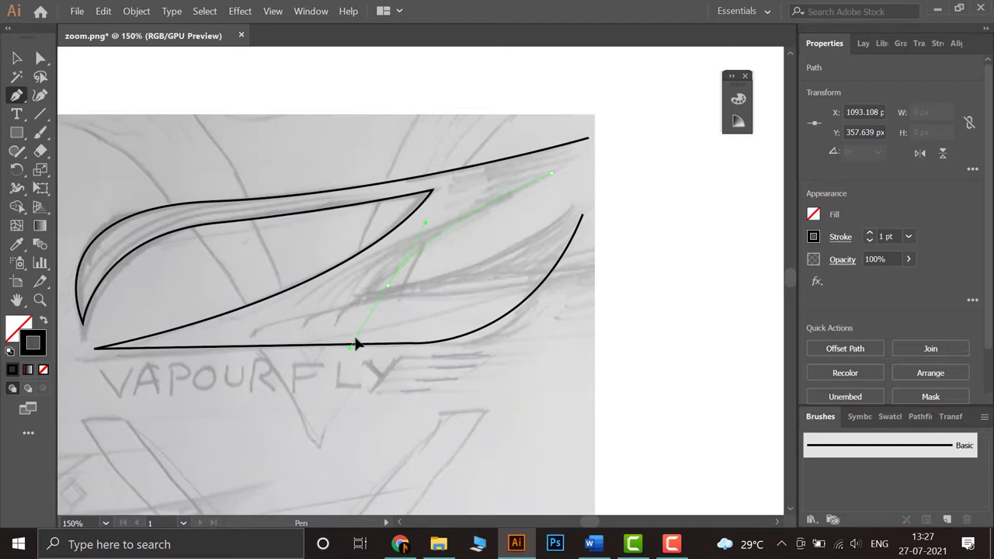
pyautogui.click(388, 288)
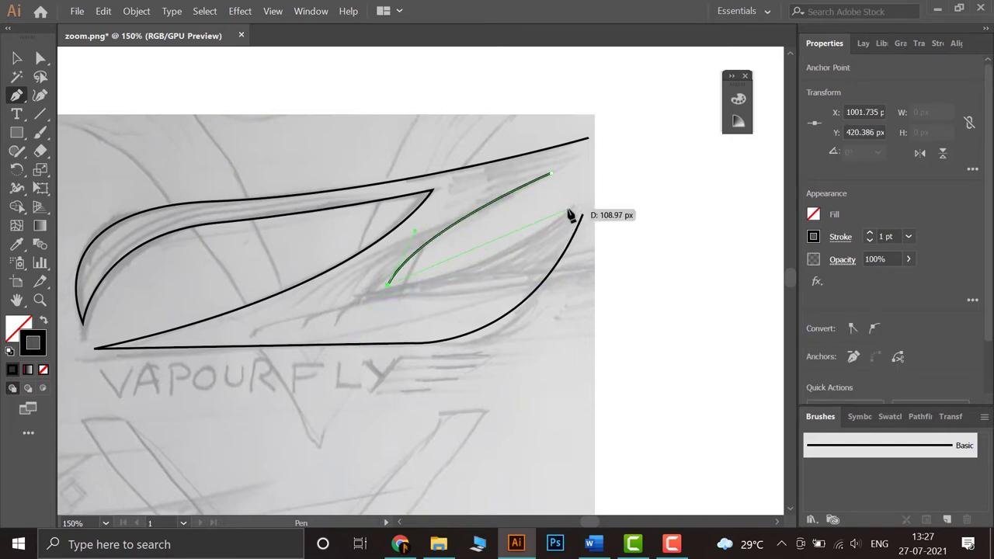
pyautogui.moveTo(568, 210); pyautogui.dragTo(623, 136)
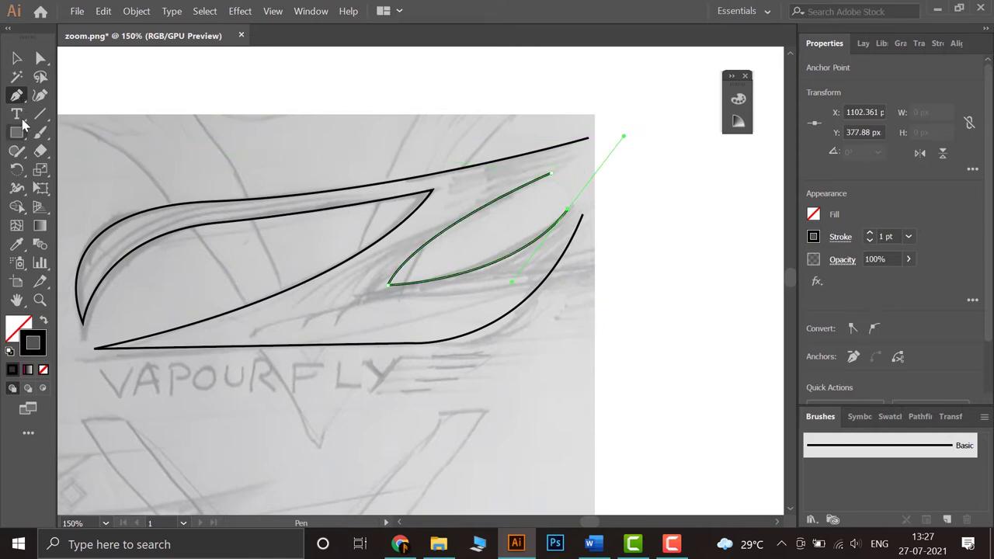
# Step: Add an anchor point on the Z's top edge above the inner corner and another midway along the cutout's upper curve
pyautogui.click(239, 207)
pyautogui.press('v')
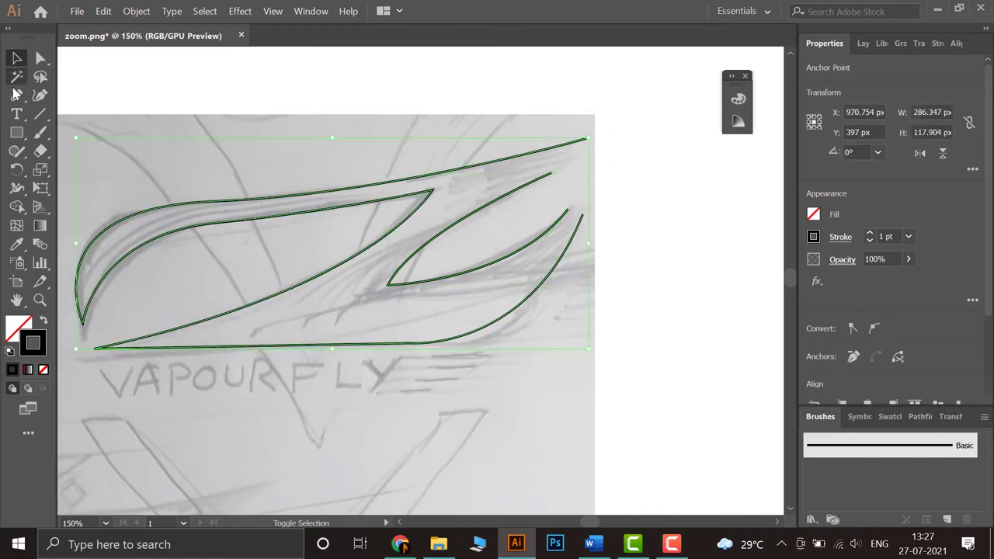
pyautogui.click(16, 95)
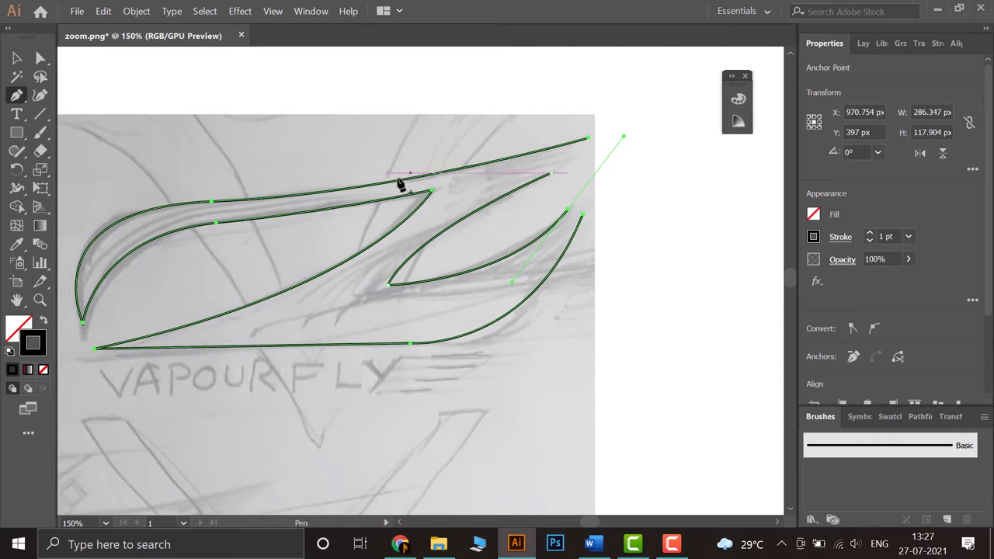
pyautogui.scroll(3, 433, 184)
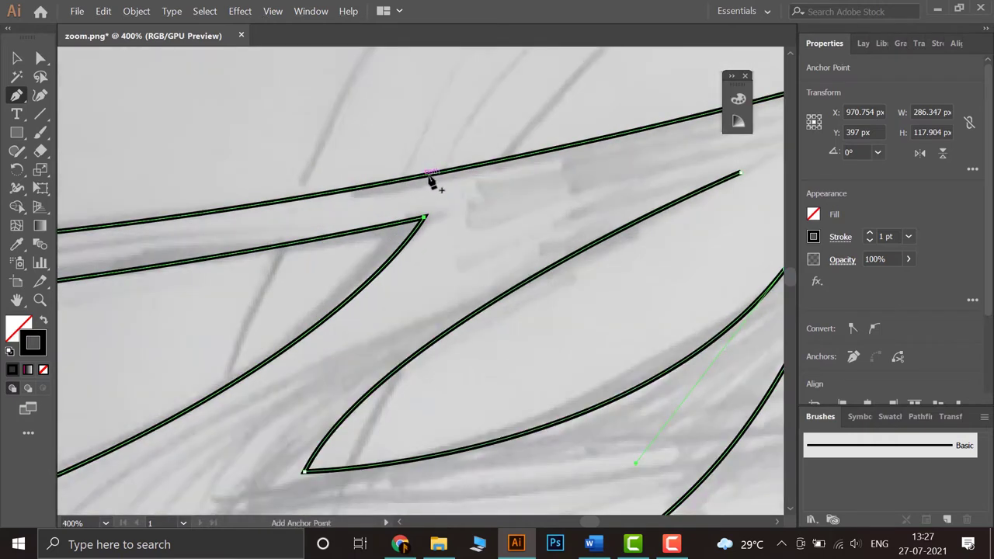
pyautogui.click(446, 172)
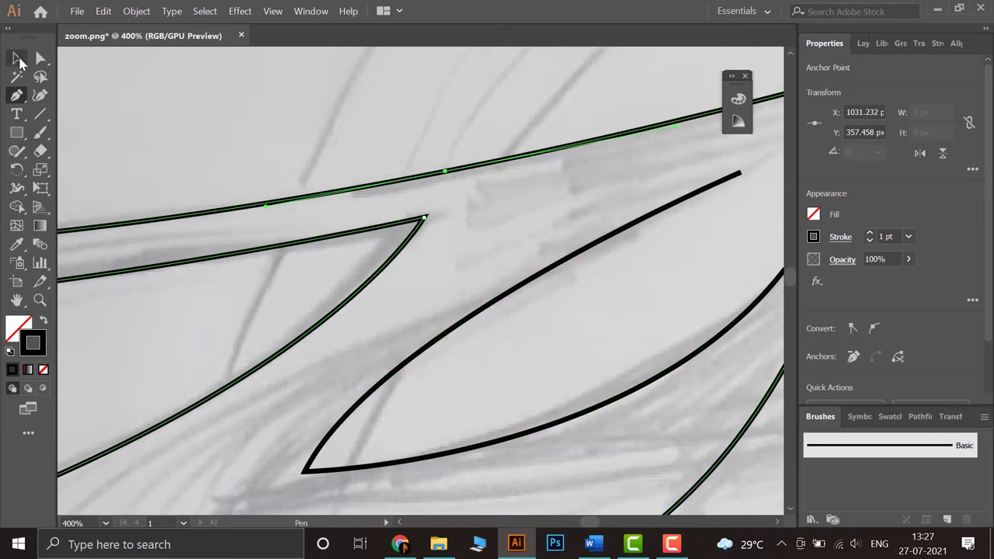
pyautogui.press('v')
pyautogui.click(501, 292)
pyautogui.click(17, 95)
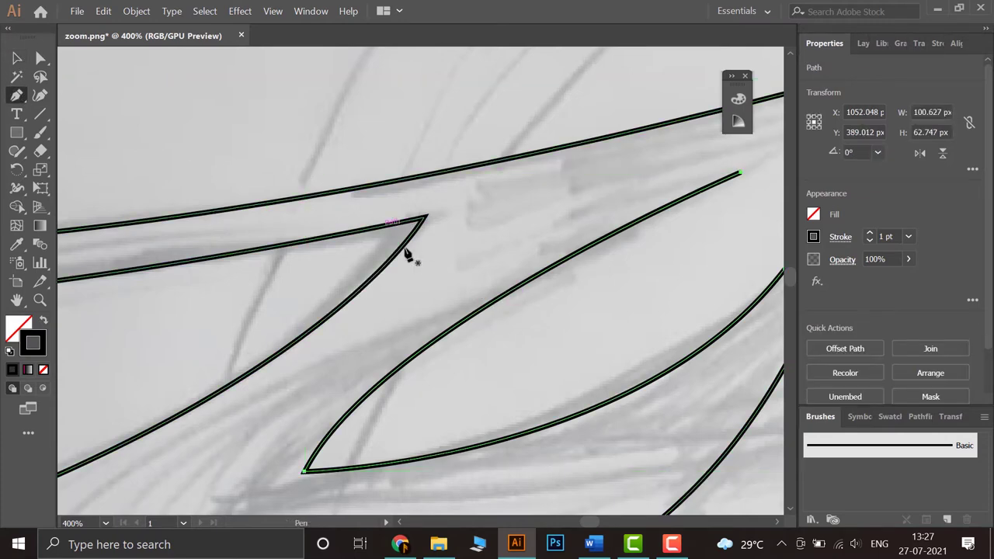
pyautogui.click(474, 316)
# Step: Examine the traced wing outlines against the sketch around the cutout and the right-hand tips
pyautogui.scroll(-4, 546, 333)
pyautogui.scroll(-3, 555, 311)
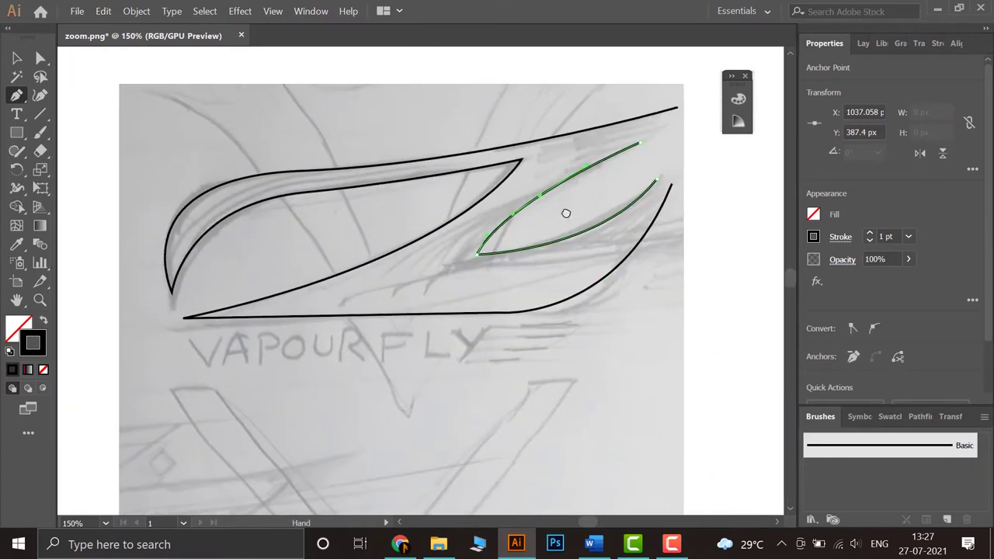
pyautogui.moveTo(599, 195); pyautogui.dragTo(550, 209)
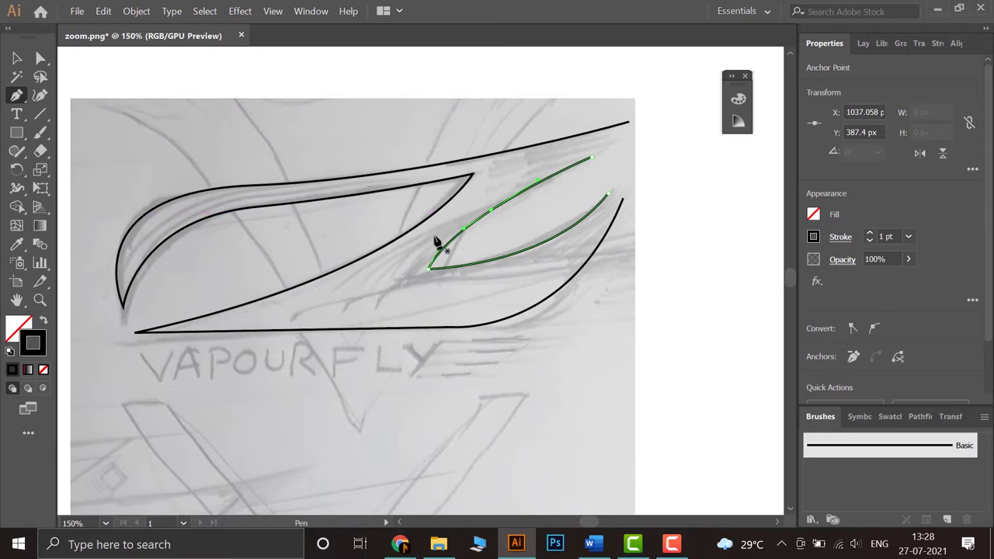
pyautogui.hscroll(-6, 304, 244)
pyautogui.scroll(-1, 304, 244)
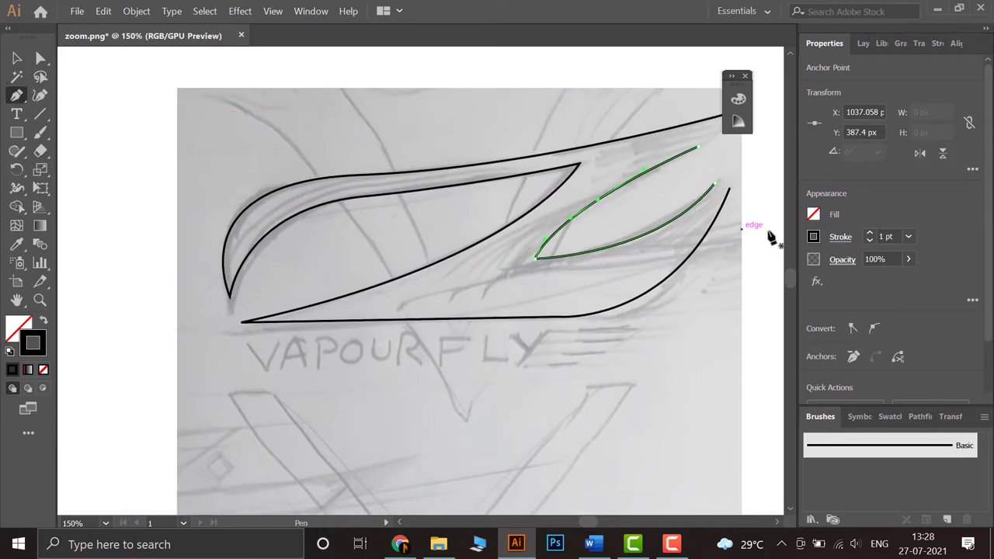
pyautogui.scroll(5, 659, 182)
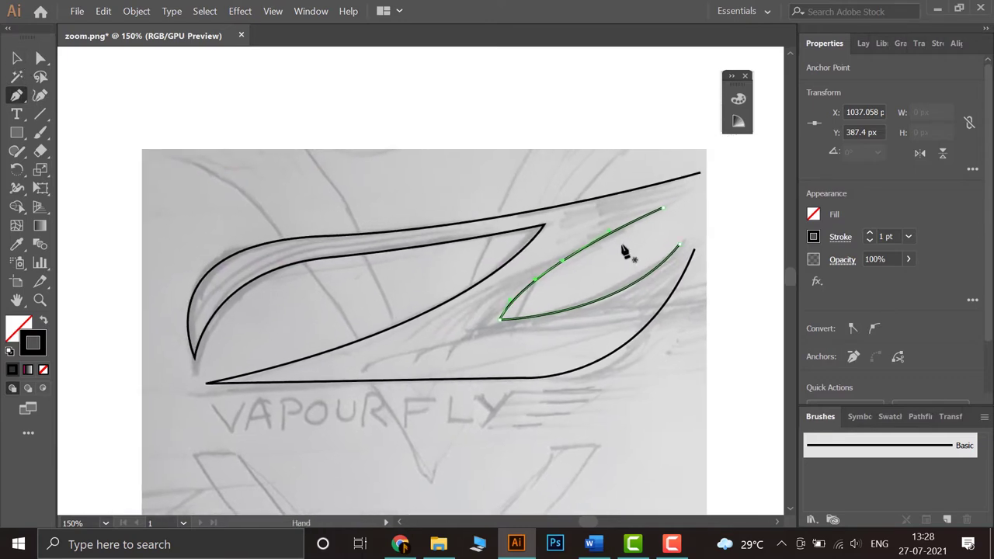
pyautogui.scroll(-5, 588, 207)
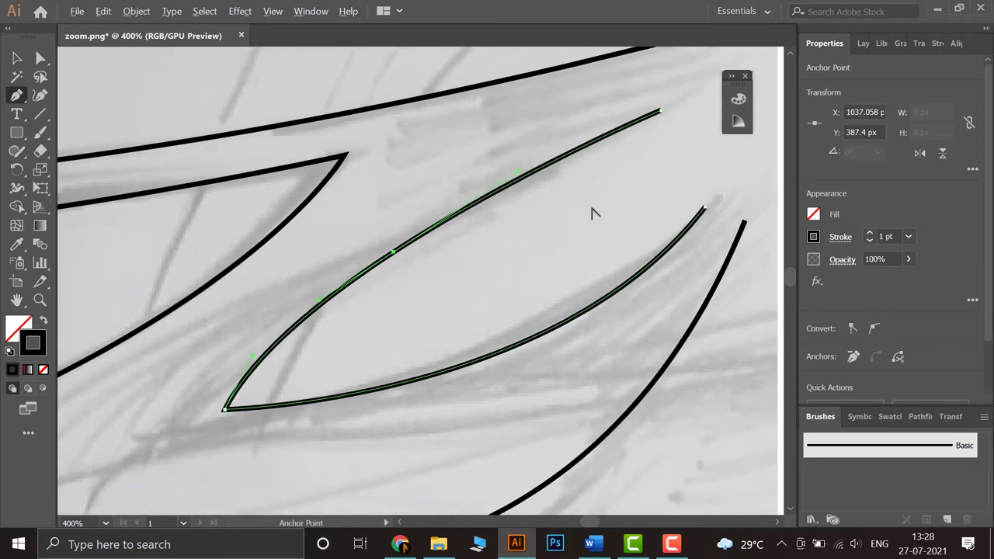
pyautogui.scroll(-3, 583, 216)
pyautogui.scroll(2, 554, 246)
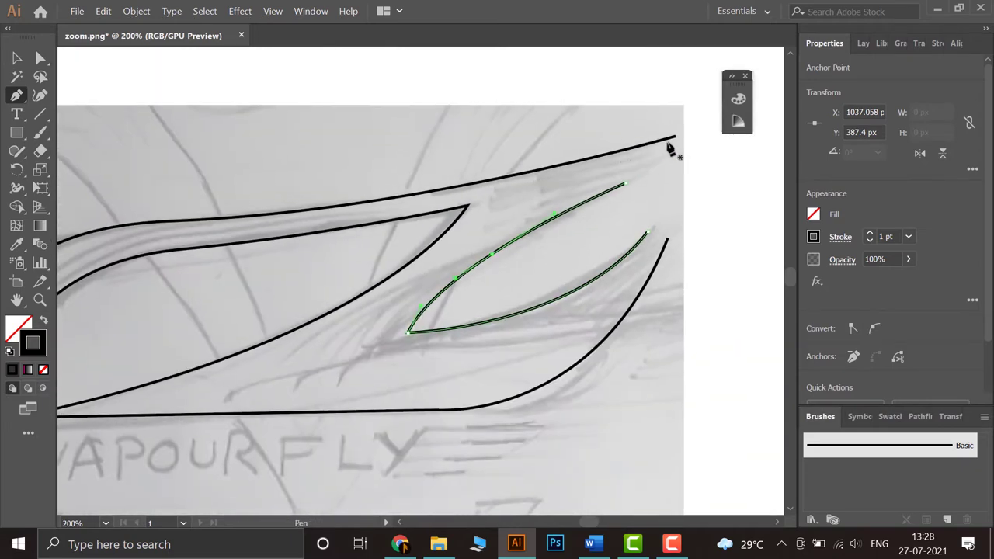
# Step: Draw a curved line from just below the upper wing tip to the Z's upper inner corner
pyautogui.keyDown('ctrl'); pyautogui.click(648, 176); pyautogui.keyUp('ctrl')
pyautogui.moveTo(408, 314); pyautogui.dragTo(454, 225)
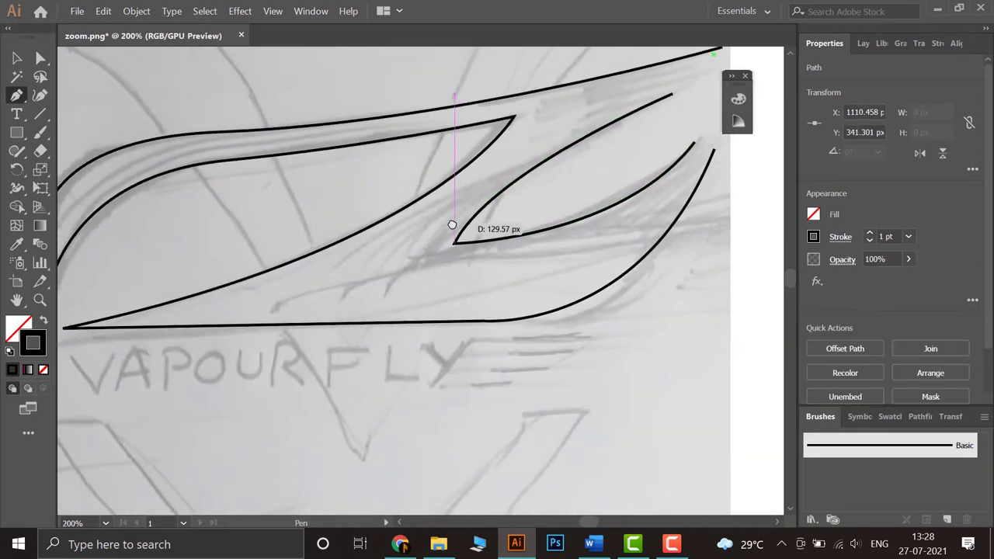
pyautogui.scroll(-1, 454, 226)
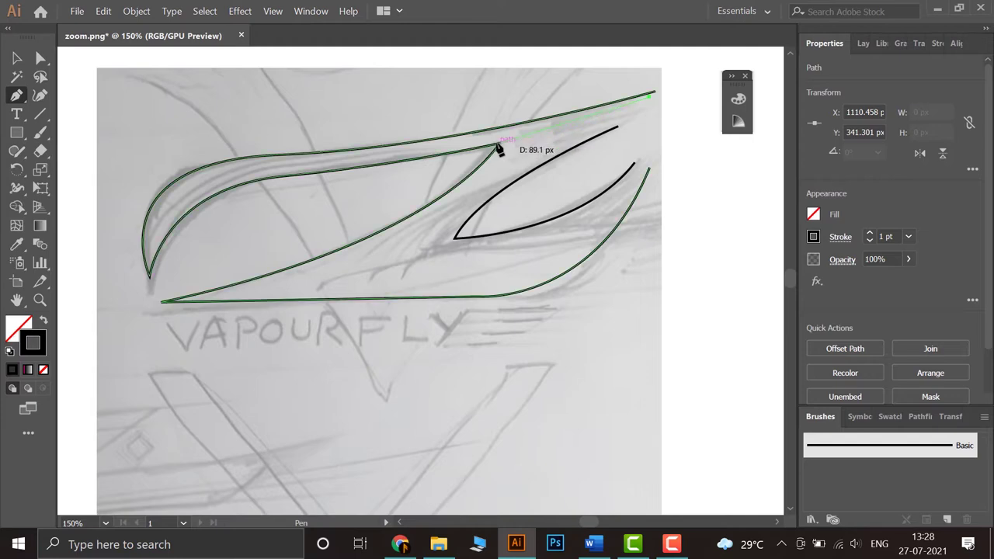
pyautogui.click(496, 146)
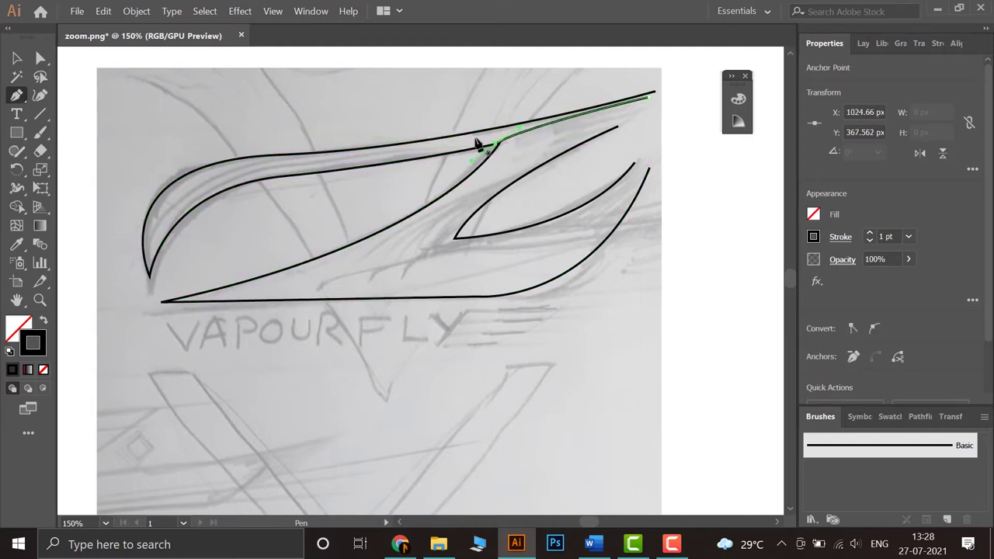
pyautogui.scroll(1, 578, 141)
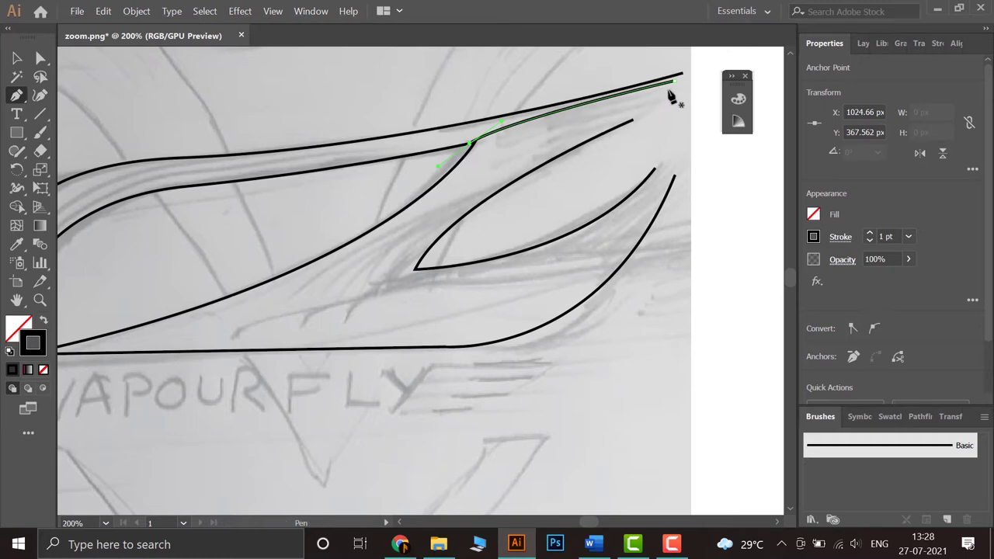
# Step: Draw a second curved line from just above the cutout's upper tip down to the Z's diagonal
pyautogui.click(640, 112)
pyautogui.moveTo(442, 193); pyautogui.dragTo(476, 145)
pyautogui.click(456, 149)
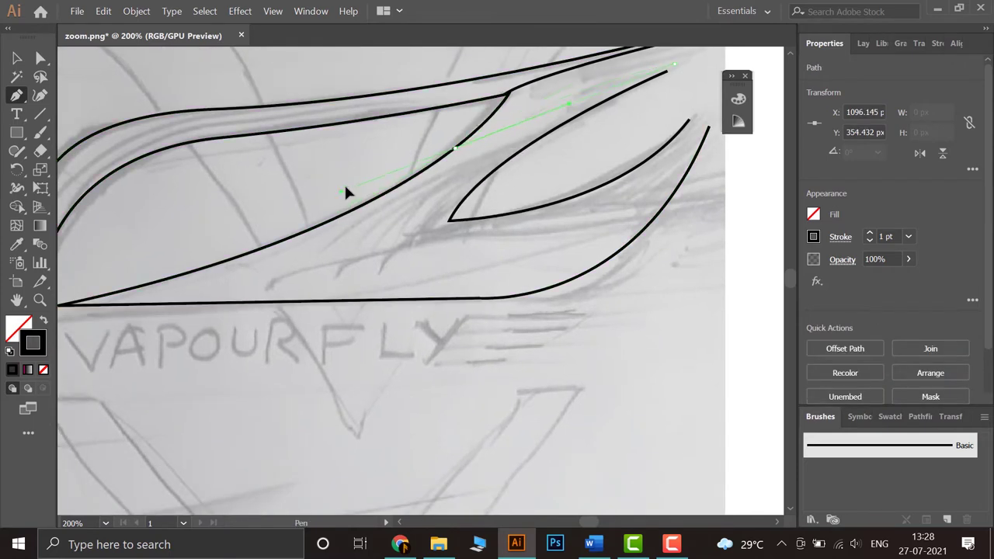
pyautogui.moveTo(365, 199); pyautogui.dragTo(366, 197)
pyautogui.moveTo(438, 203); pyautogui.dragTo(355, 287)
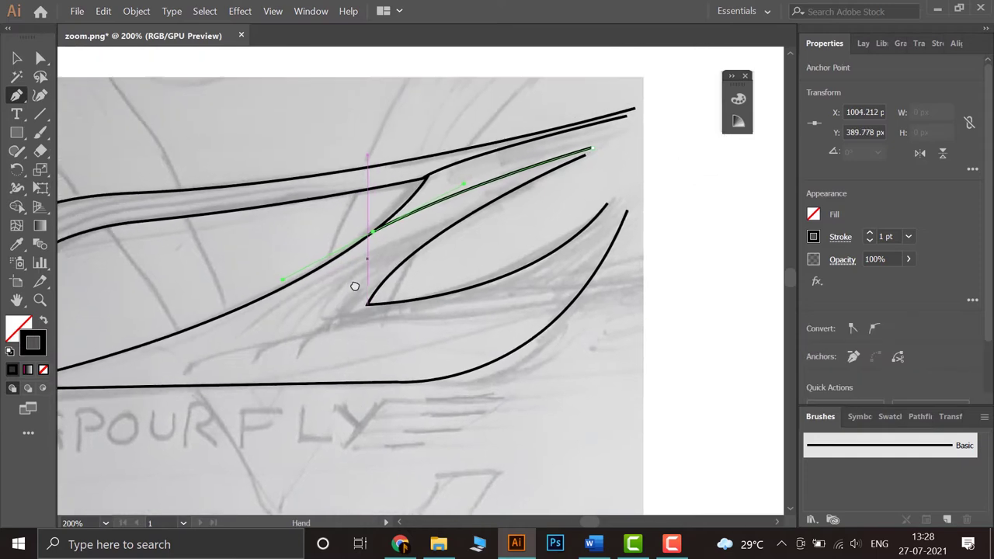
# Step: Apply a stroke width profile tapered at both ends to the two new curved wing lines
pyautogui.press('v')
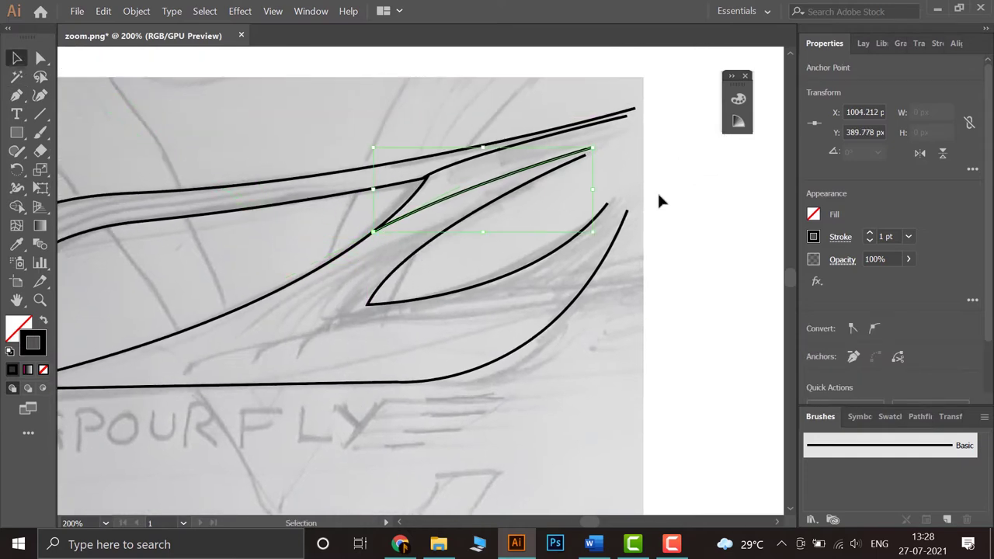
pyautogui.keyDown('shift'); pyautogui.click(568, 134); pyautogui.keyUp('shift')
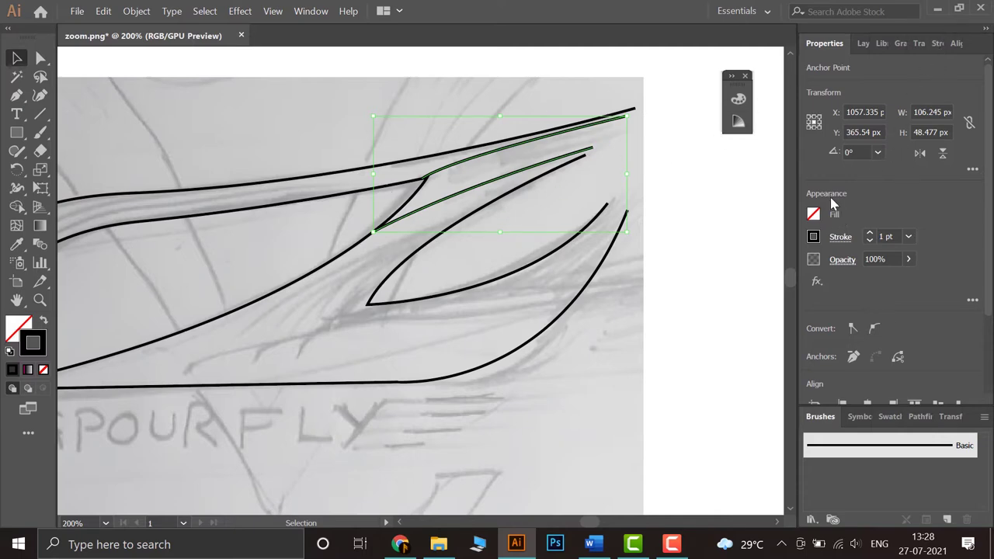
pyautogui.click(939, 44)
pyautogui.click(941, 289)
pyautogui.click(900, 350)
pyautogui.click(942, 292)
pyautogui.click(911, 436)
pyautogui.click(720, 338)
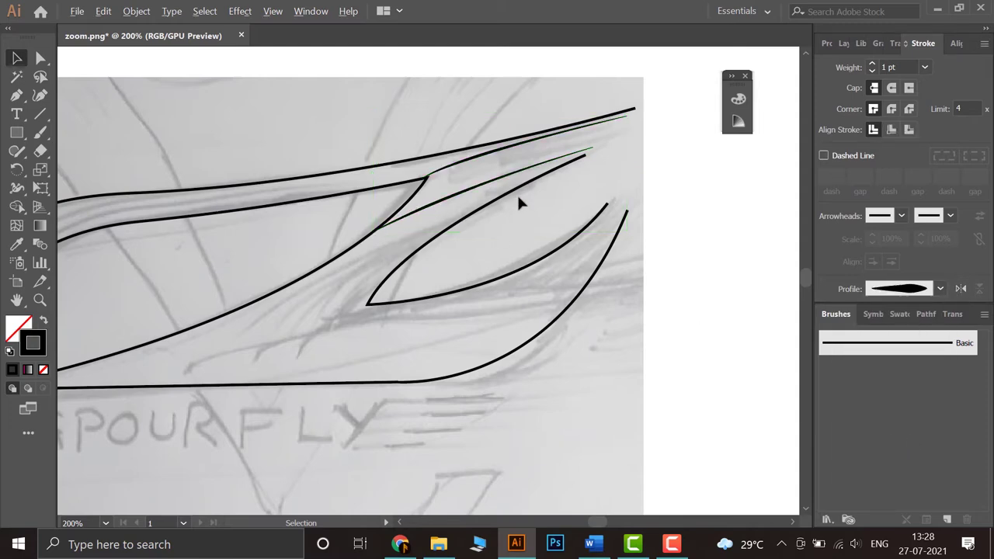
# Step: Make a blend between the two tapered wing lines to fill the upper wing with speed lines
pyautogui.scroll(3, 518, 194)
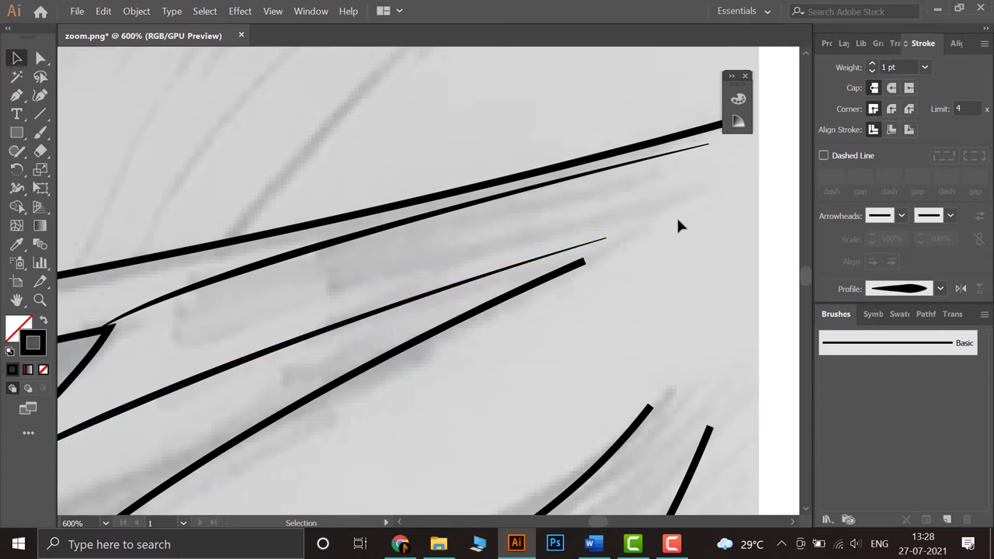
pyautogui.moveTo(681, 221); pyautogui.dragTo(686, 195)
pyautogui.scroll(-2, 657, 220)
pyautogui.click(497, 268)
pyautogui.keyDown('shift'); pyautogui.click(479, 236); pyautogui.keyUp('shift')
pyautogui.click(136, 11)
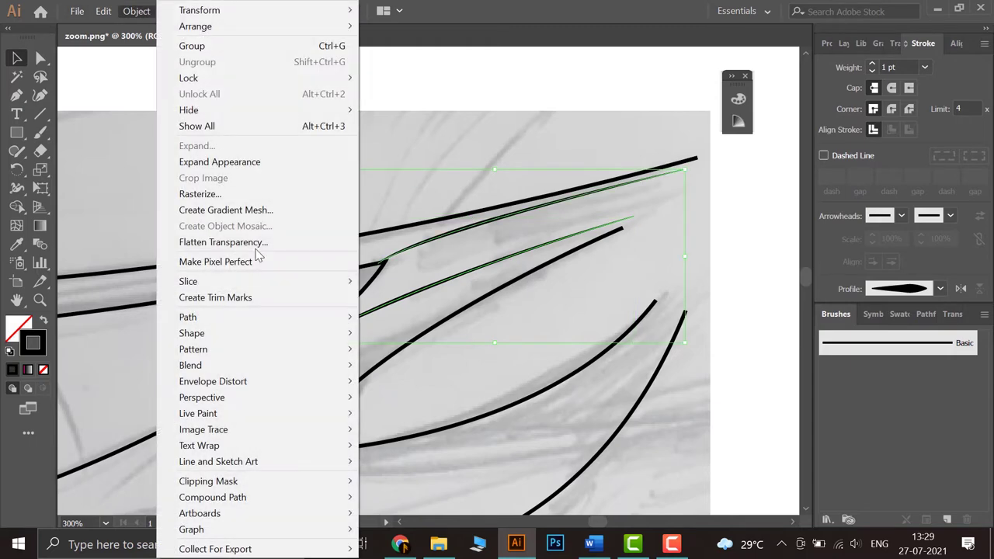
pyautogui.moveTo(276, 387)
pyautogui.moveTo(333, 367)
pyautogui.click(390, 365)
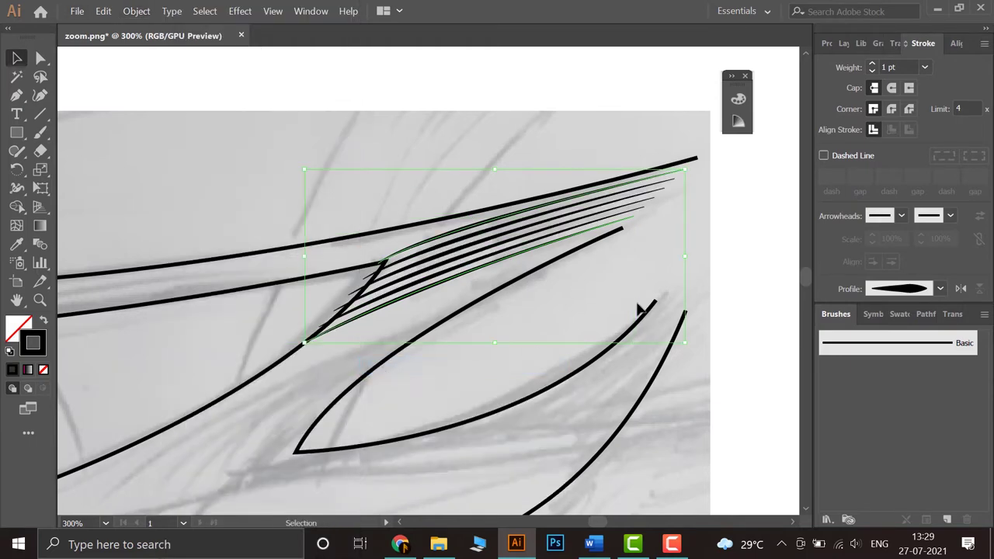
pyautogui.click(540, 369)
pyautogui.scroll(-3, 525, 364)
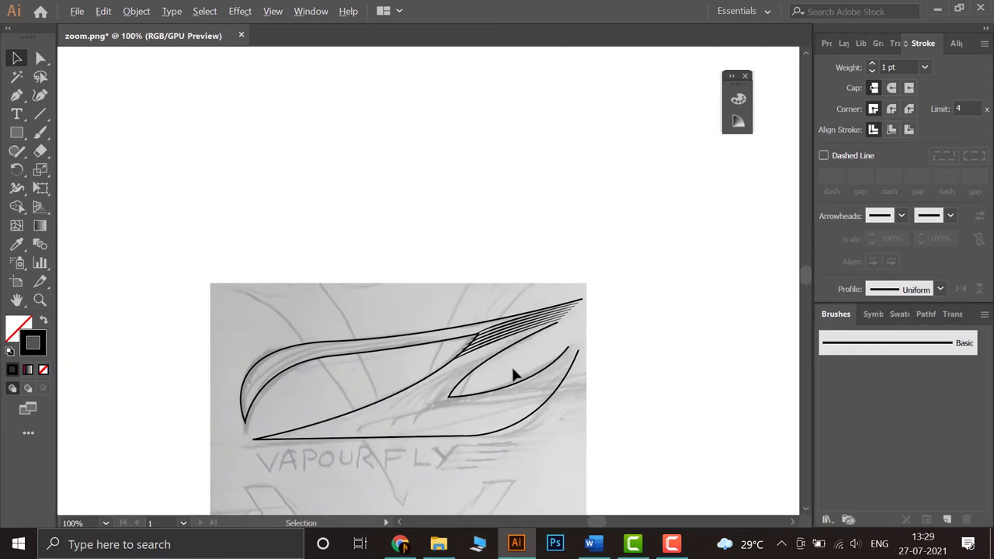
# Step: Move the blend's lower line's inner end anchor farther down along the Z's diagonal
pyautogui.scroll(4, 512, 365)
pyautogui.click(391, 299)
pyautogui.click(41, 58)
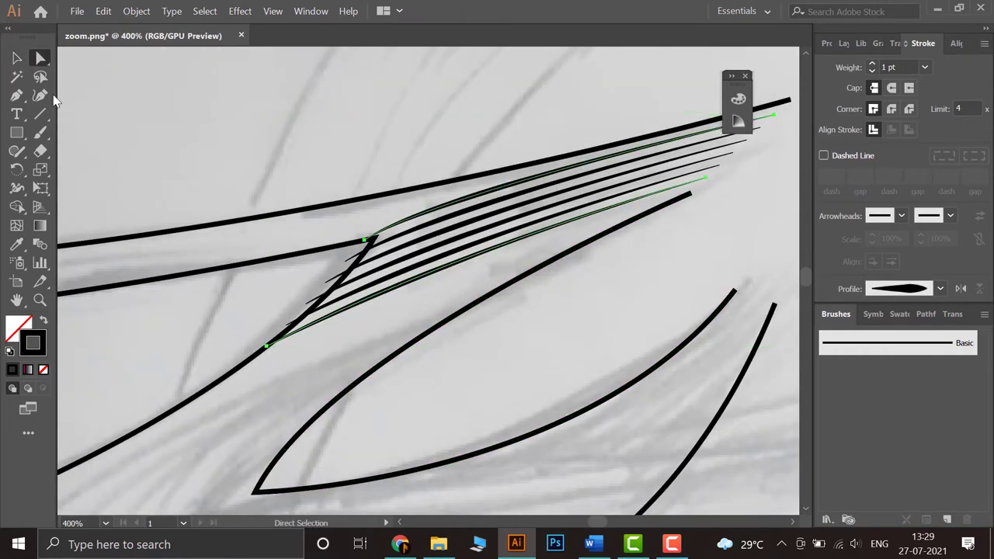
pyautogui.click(164, 387)
pyautogui.click(269, 346)
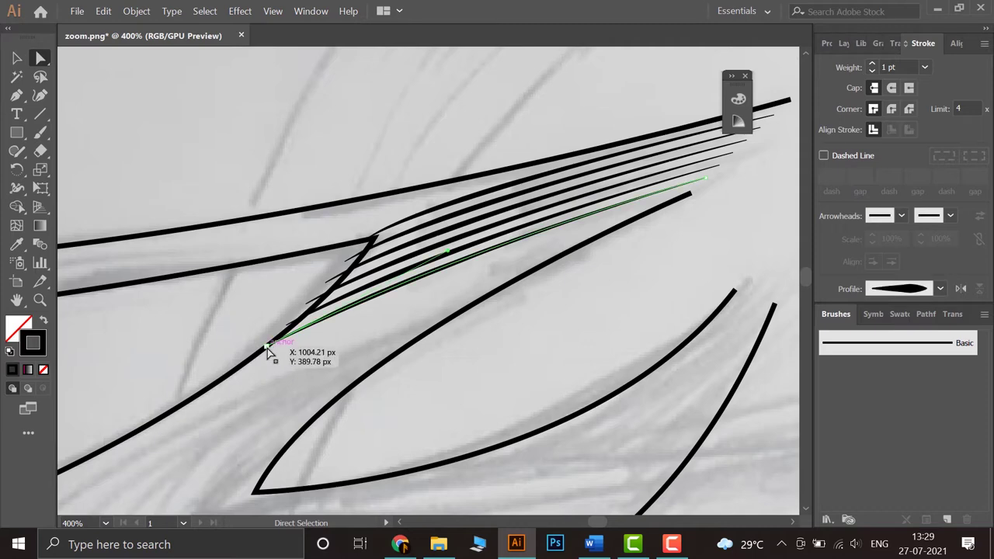
pyautogui.moveTo(267, 351); pyautogui.dragTo(203, 396)
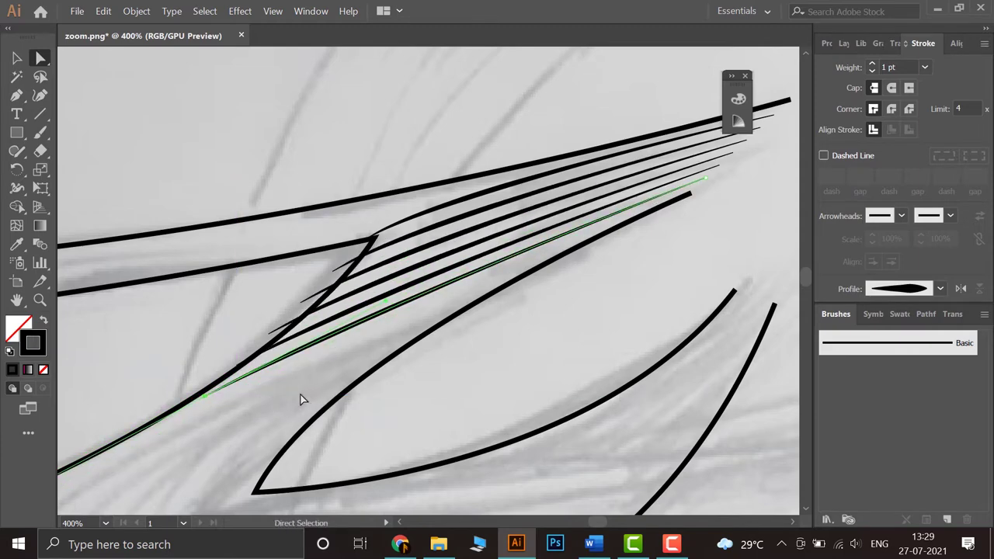
# Step: Draw a curved line inside the Z's upper band, from its outer left edge along the band to just above the cutout's upper tip
pyautogui.scroll(-3, 299, 397)
pyautogui.moveTo(266, 413); pyautogui.dragTo(441, 315)
pyautogui.scroll(-1, 380, 354)
pyautogui.scroll(2, 369, 358)
pyautogui.scroll(-1, 441, 320)
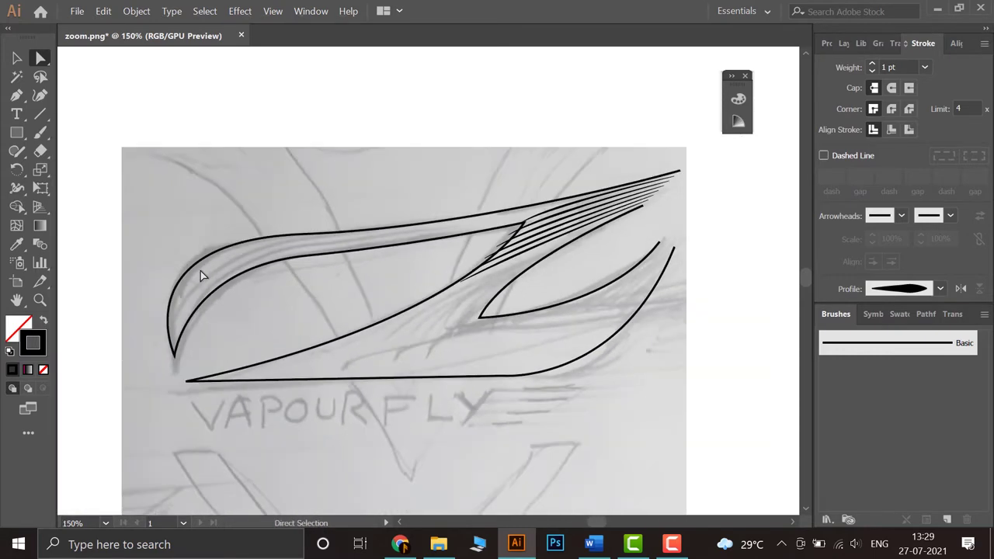
pyautogui.click(17, 95)
pyautogui.scroll(2, 172, 354)
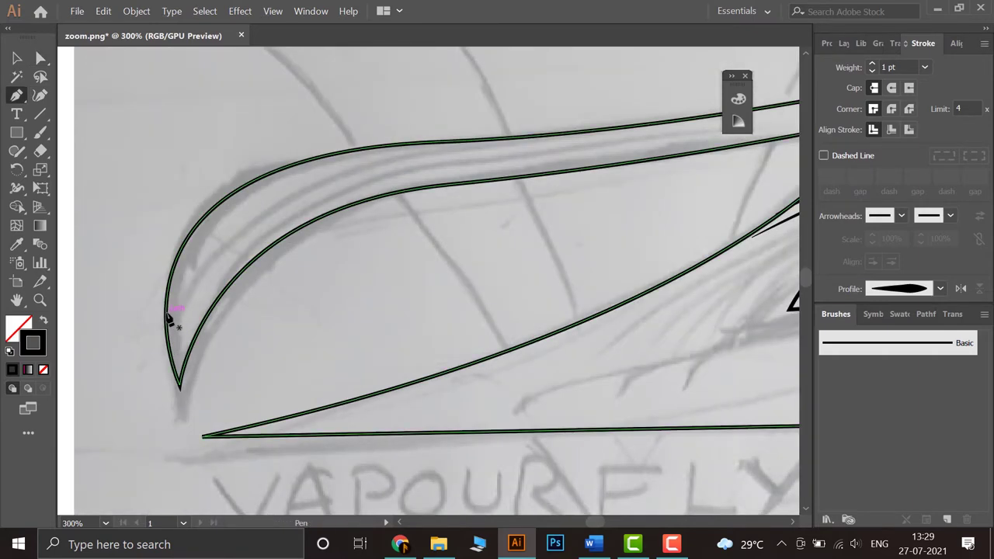
pyautogui.scroll(-1, 378, 344)
pyautogui.scroll(-1, 460, 239)
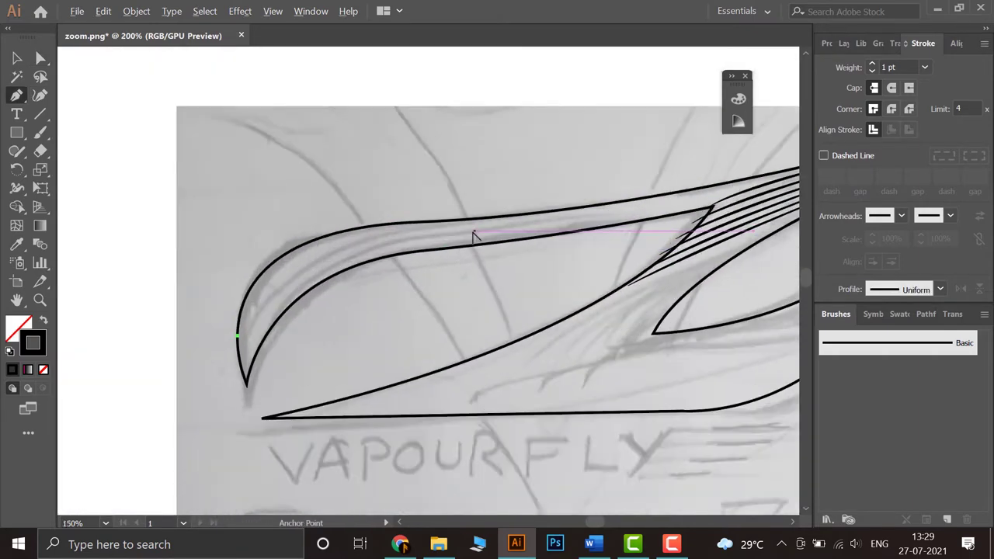
pyautogui.moveTo(368, 243); pyautogui.dragTo(473, 238)
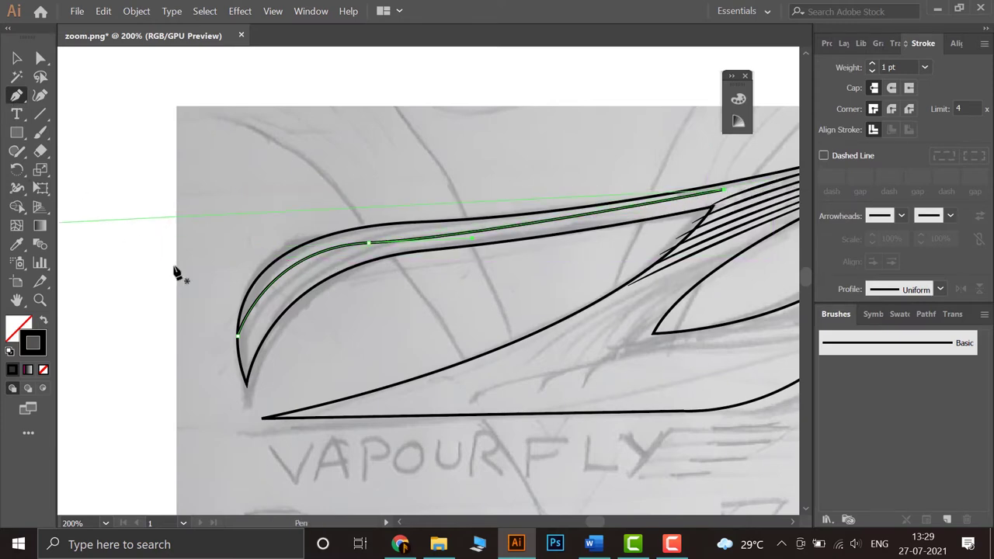
# Step: Draw a second curved line below the first, from the band's lower left tip to just above the cutout's upper tip
pyautogui.keyDown('alt'); pyautogui.scroll(2, 248, 371); pyautogui.keyUp('alt')
pyautogui.click(226, 379)
pyautogui.scroll(3, 397, 249)
pyautogui.hscroll(2, 396, 248)
pyautogui.moveTo(425, 226); pyautogui.dragTo(495, 218)
pyautogui.moveTo(658, 194); pyautogui.dragTo(409, 228)
pyautogui.moveTo(556, 181); pyautogui.dragTo(288, 257)
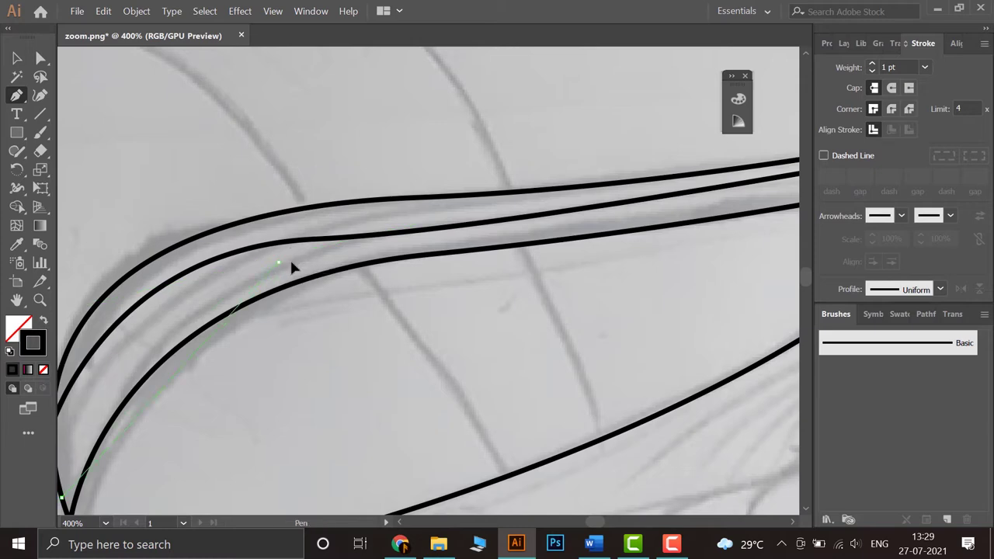
pyautogui.moveTo(478, 233); pyautogui.dragTo(478, 233)
pyautogui.press('space')
pyautogui.moveTo(670, 214); pyautogui.dragTo(470, 261)
pyautogui.press('space')
pyautogui.moveTo(721, 231); pyautogui.dragTo(483, 284)
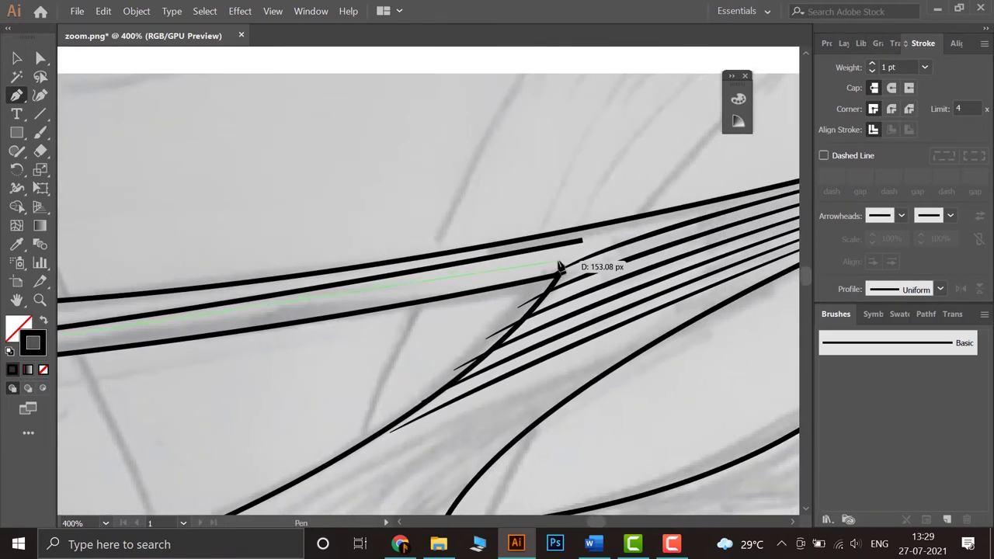
pyautogui.click(559, 267)
pyautogui.moveTo(383, 350); pyautogui.dragTo(572, 261)
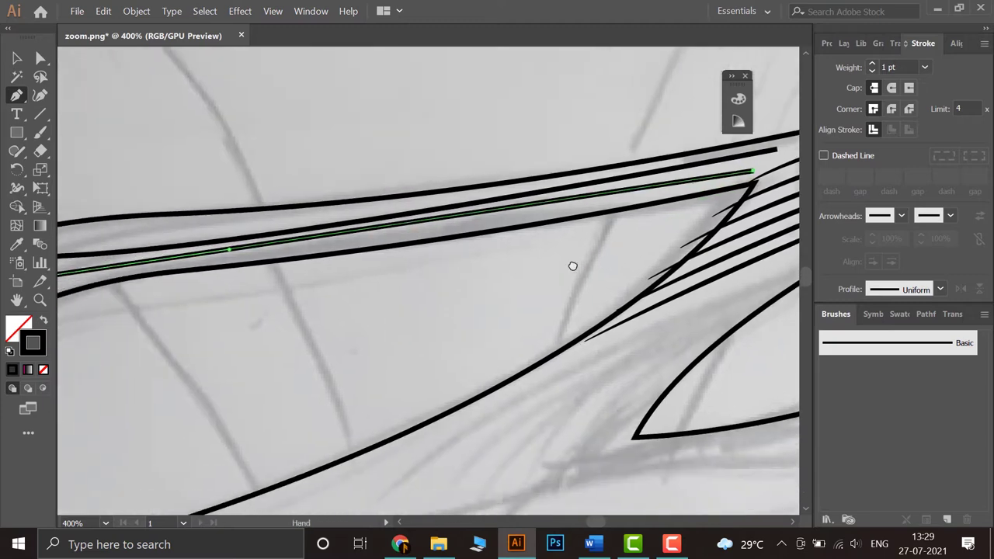
# Step: Add anchor points along the long, nearly straight stretch of the lower inner band line
pyautogui.click(16, 58)
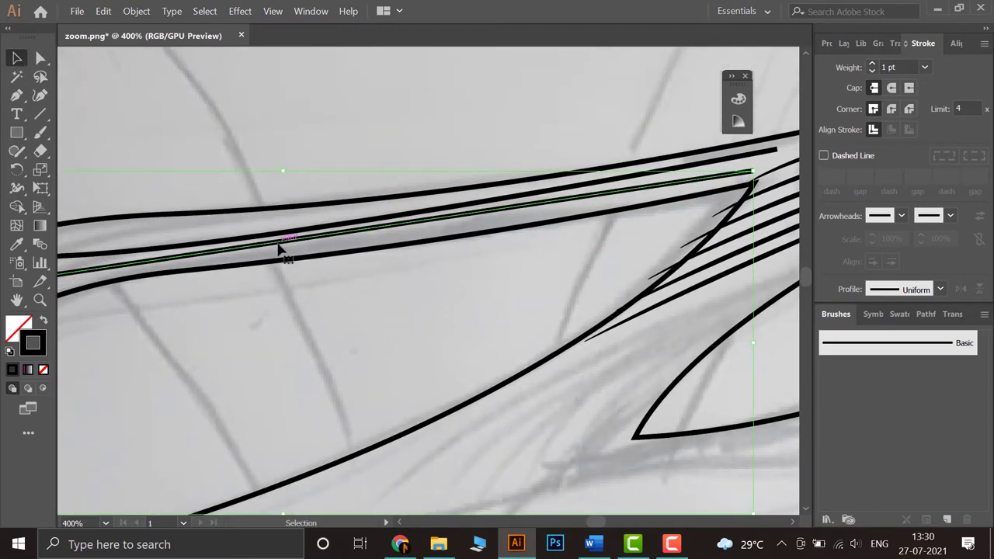
pyautogui.moveTo(329, 342); pyautogui.dragTo(465, 303)
pyautogui.click(17, 96)
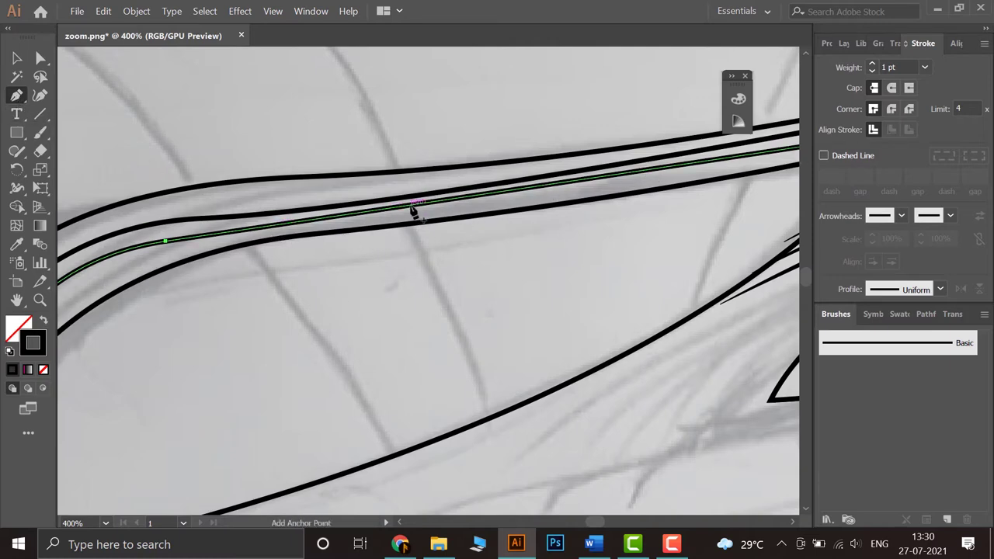
pyautogui.scroll(3, 416, 201)
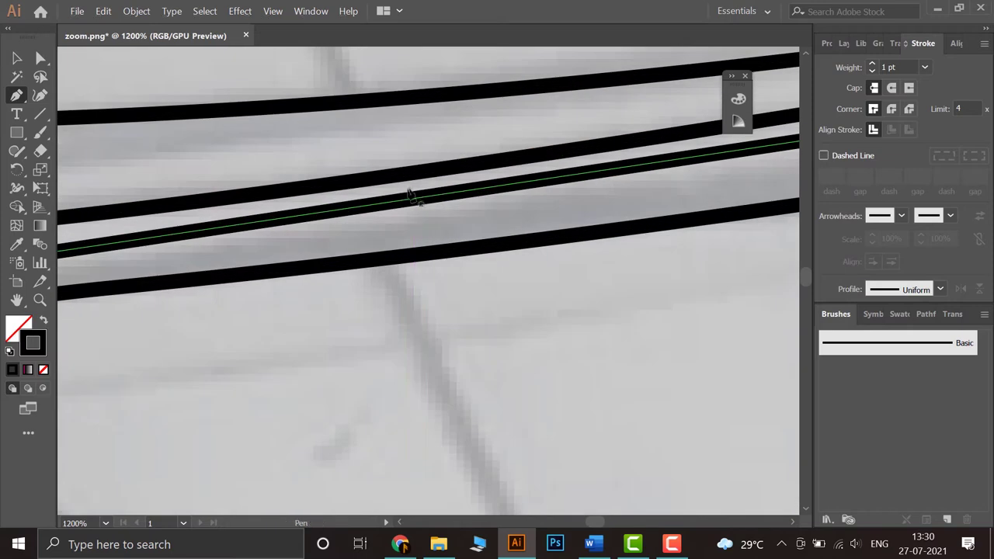
pyautogui.scroll(-2, 410, 293)
pyautogui.scroll(-1, 394, 278)
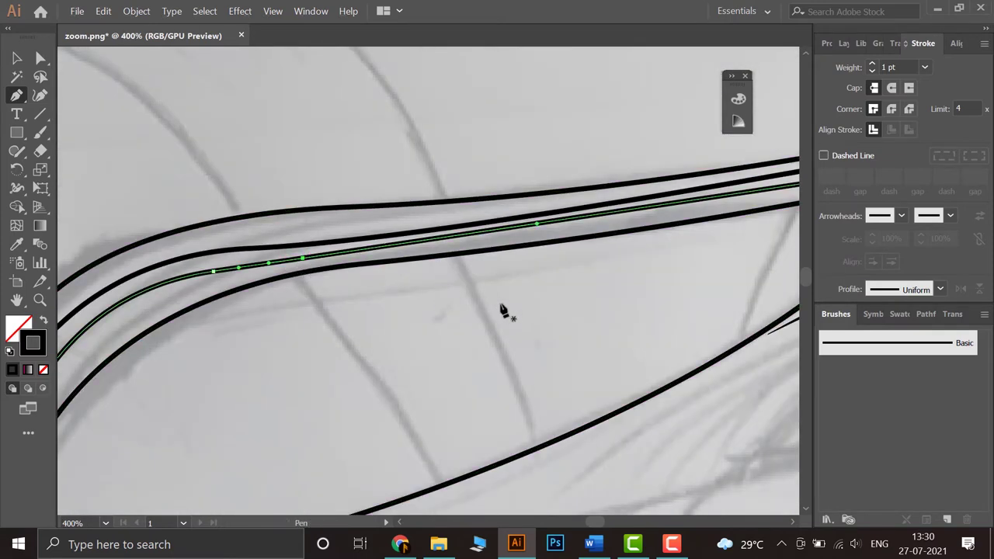
pyautogui.moveTo(502, 311); pyautogui.dragTo(200, 419)
pyautogui.click(426, 297)
pyautogui.moveTo(371, 384); pyautogui.dragTo(451, 295)
# Step: Bend the lower inner line's long stretch and end so it follows the band's lower edge
pyautogui.click(40, 57)
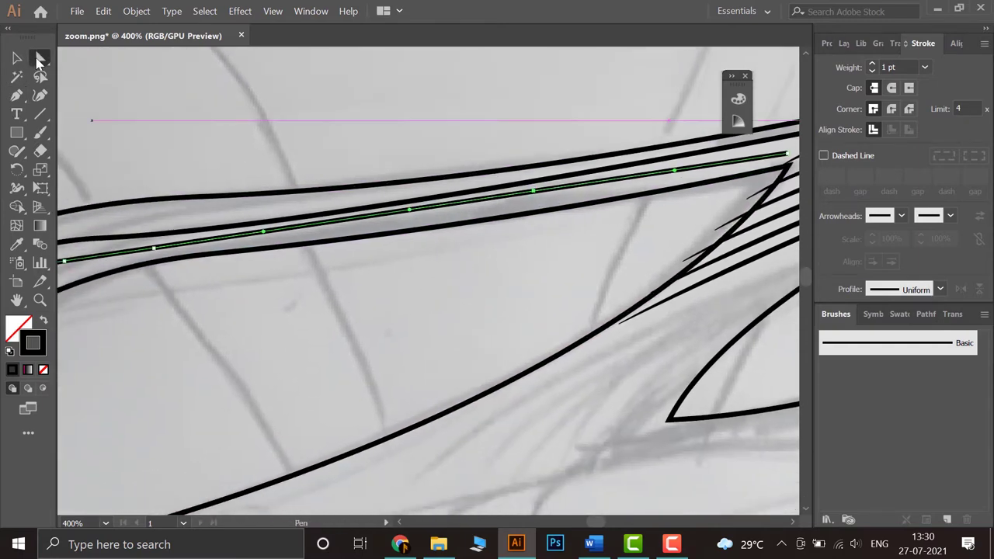
pyautogui.click(324, 332)
pyautogui.moveTo(327, 224); pyautogui.dragTo(334, 238)
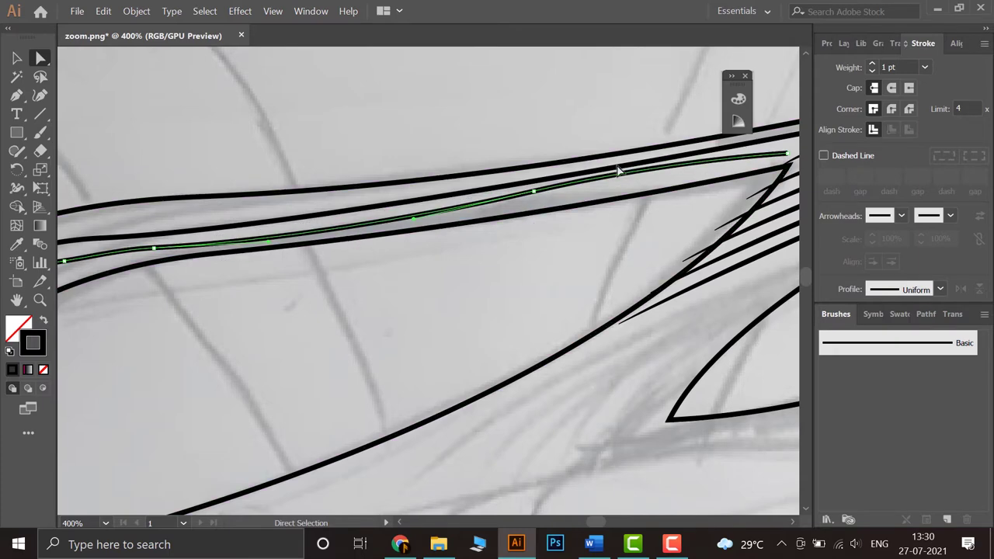
pyautogui.moveTo(623, 171); pyautogui.dragTo(651, 183)
pyautogui.moveTo(789, 157); pyautogui.dragTo(792, 144)
pyautogui.moveTo(412, 209); pyautogui.dragTo(418, 215)
pyautogui.moveTo(549, 188); pyautogui.dragTo(536, 202)
# Step: Reshape the lower inner line around the band's left bend so it runs closer to the inner edge
pyautogui.scroll(1, 279, 289)
pyautogui.moveTo(188, 320); pyautogui.dragTo(360, 279)
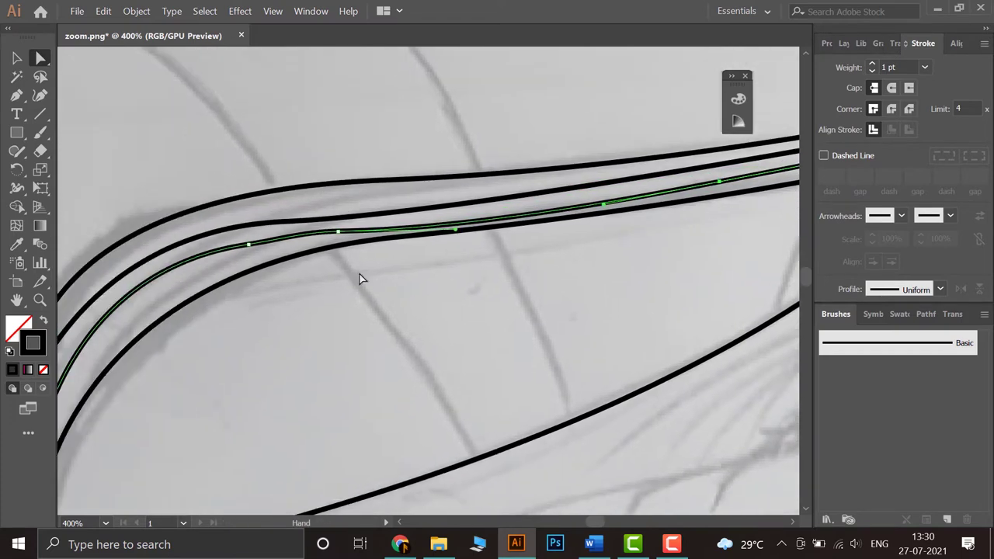
pyautogui.click(282, 240)
pyautogui.click(187, 265)
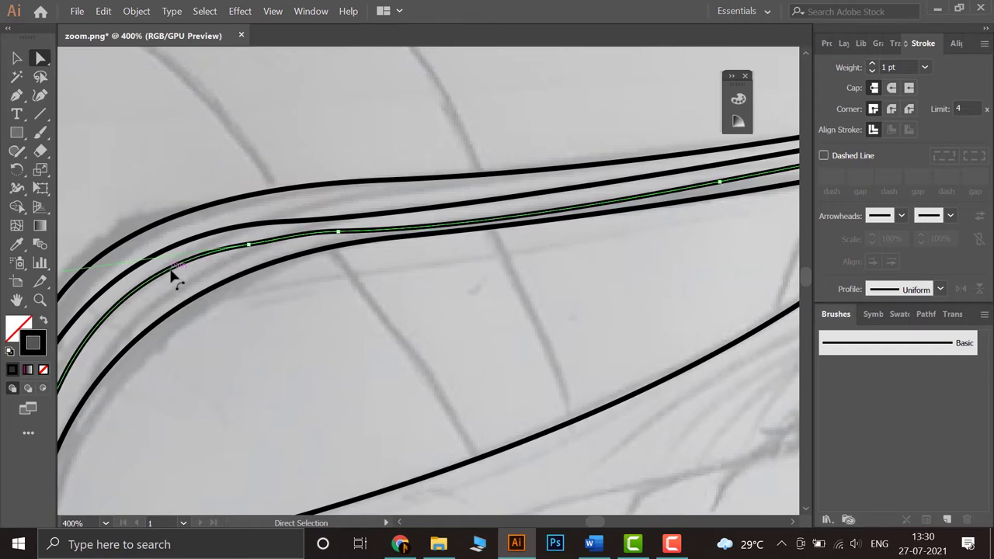
pyautogui.moveTo(174, 278); pyautogui.dragTo(191, 279)
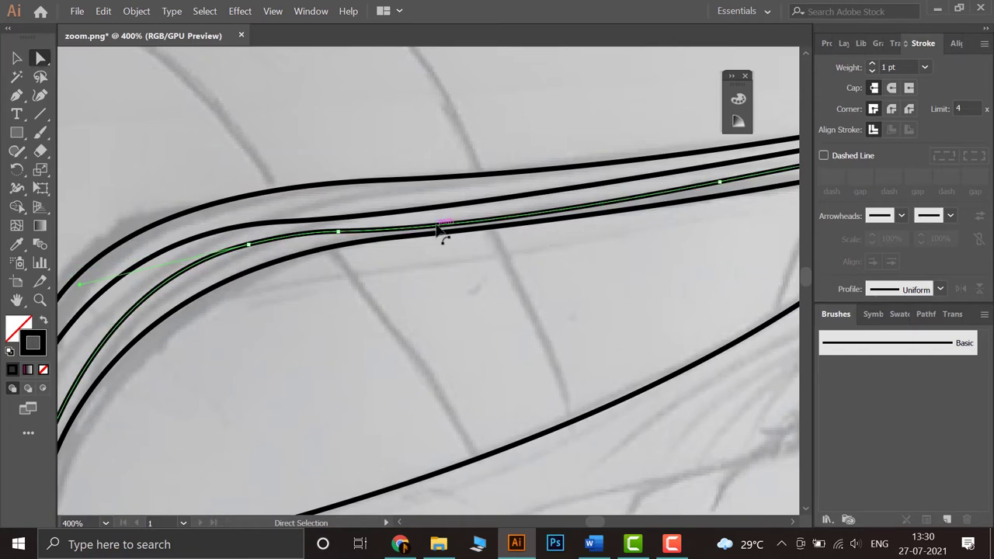
pyautogui.moveTo(446, 226); pyautogui.dragTo(444, 220)
pyautogui.scroll(-3, 434, 316)
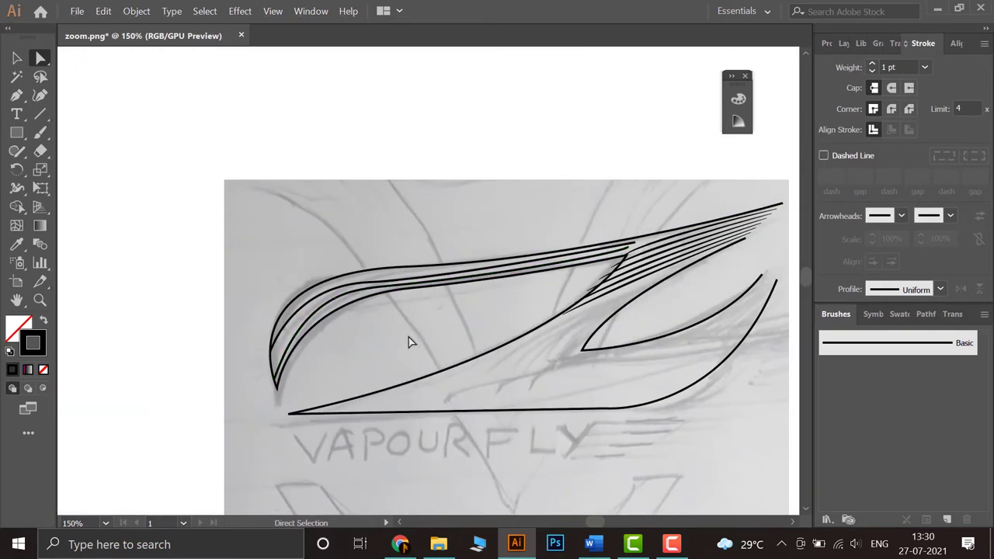
# Step: Add two anchor points to the upper inner band line just past its left bend
pyautogui.scroll(2, 399, 347)
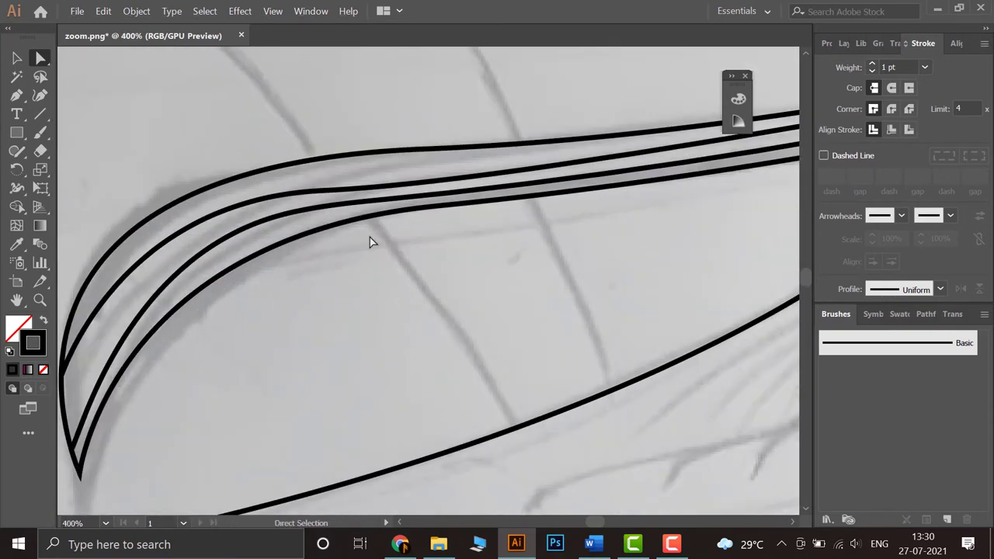
pyautogui.scroll(1, 368, 209)
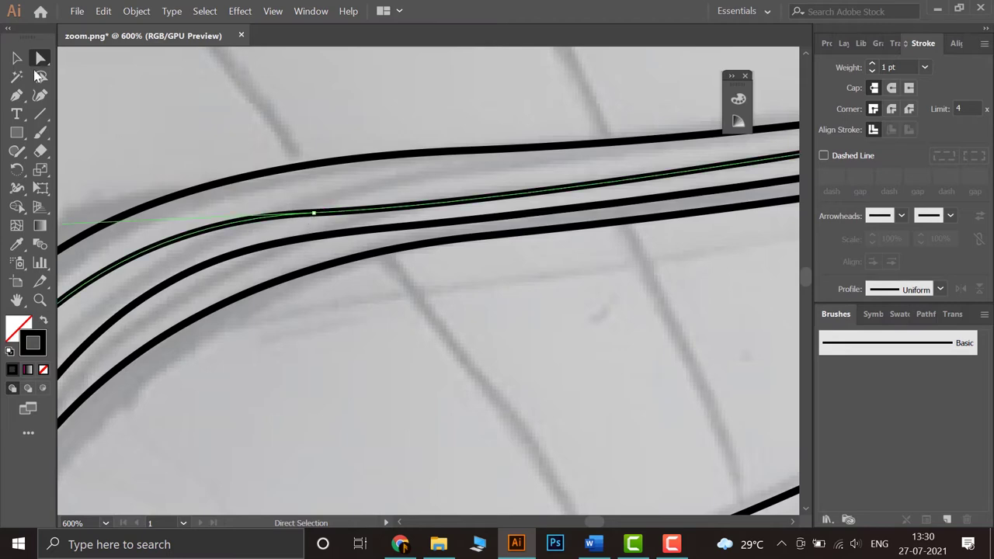
pyautogui.click(315, 210)
pyautogui.click(16, 95)
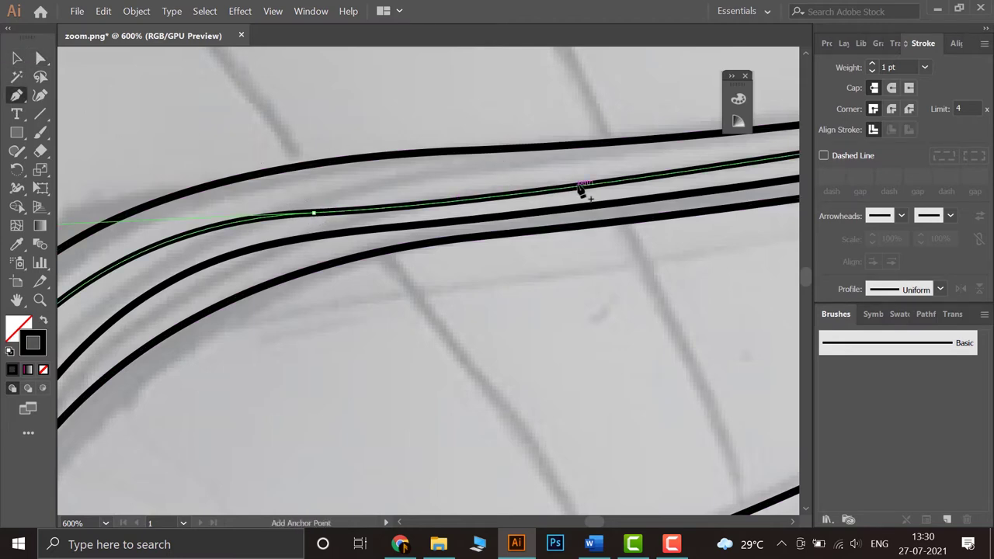
pyautogui.click(636, 180)
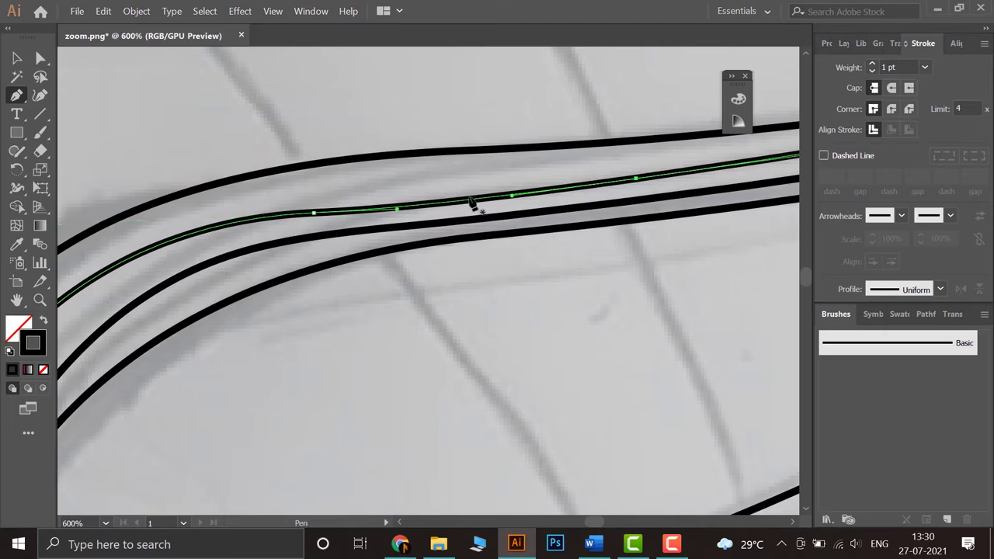
pyautogui.click(382, 208)
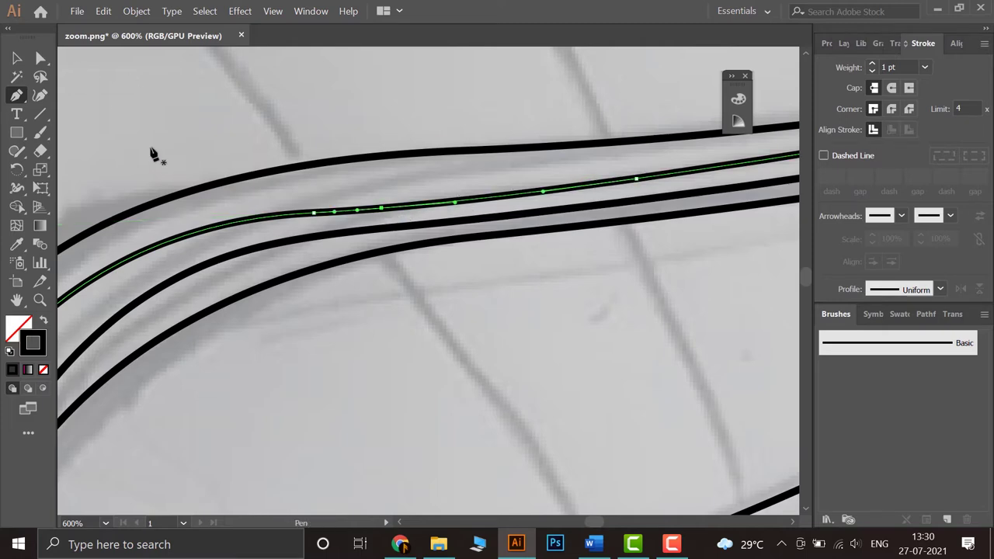
# Step: Move the upper inner line's new anchor and bend its segments to smooth the curve past the left bend
pyautogui.click(40, 58)
pyautogui.moveTo(383, 210); pyautogui.dragTo(396, 198)
pyautogui.moveTo(316, 217); pyautogui.dragTo(312, 207)
pyautogui.click(571, 196)
pyautogui.moveTo(582, 188)
pyautogui.mouseDown()
pyautogui.moveTo(588, 179)
pyautogui.moveTo(592, 192)
pyautogui.mouseUp()
pyautogui.hscroll(5, 422, 355)
pyautogui.scroll(2, 422, 355)
pyautogui.hotkey('ctrl', 'z')
pyautogui.moveTo(425, 269); pyautogui.dragTo(425, 259)
pyautogui.click(377, 392)
# Step: Adjust the lower inner line's curled right end just above the cutout's upper tip
pyautogui.scroll(-1, 377, 392)
pyautogui.scroll(-4, 377, 397)
pyautogui.scroll(1, 355, 427)
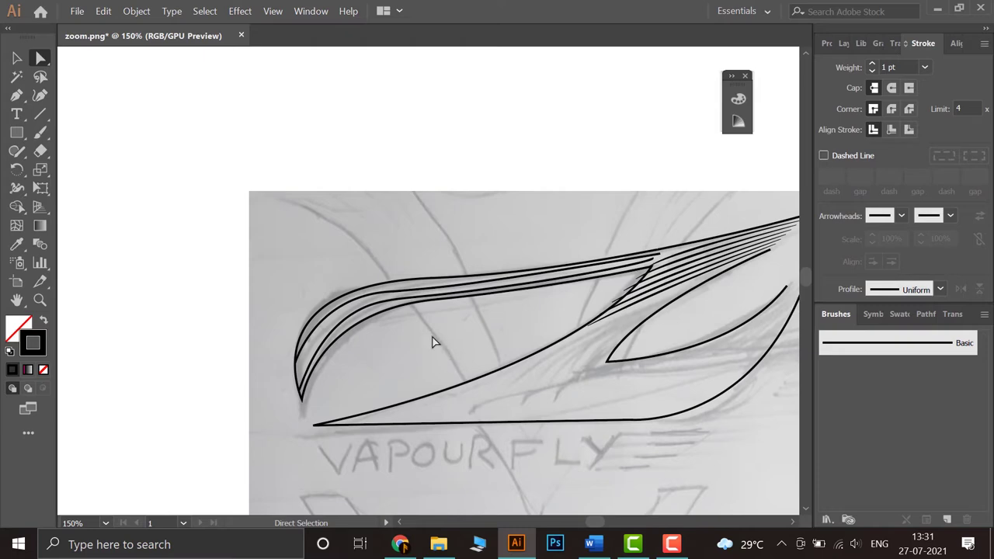
pyautogui.scroll(4, 347, 330)
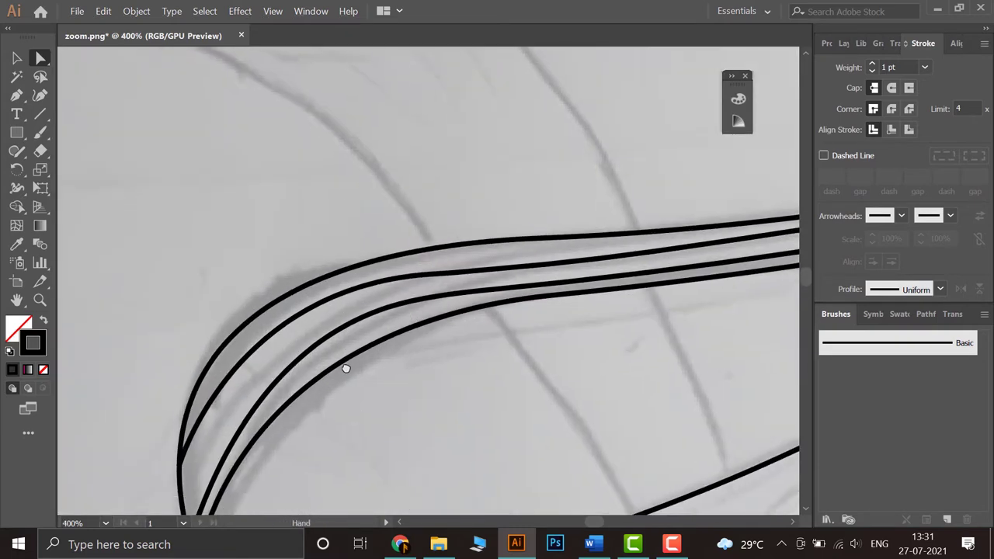
pyautogui.scroll(-3, 345, 346)
pyautogui.scroll(-1, 344, 311)
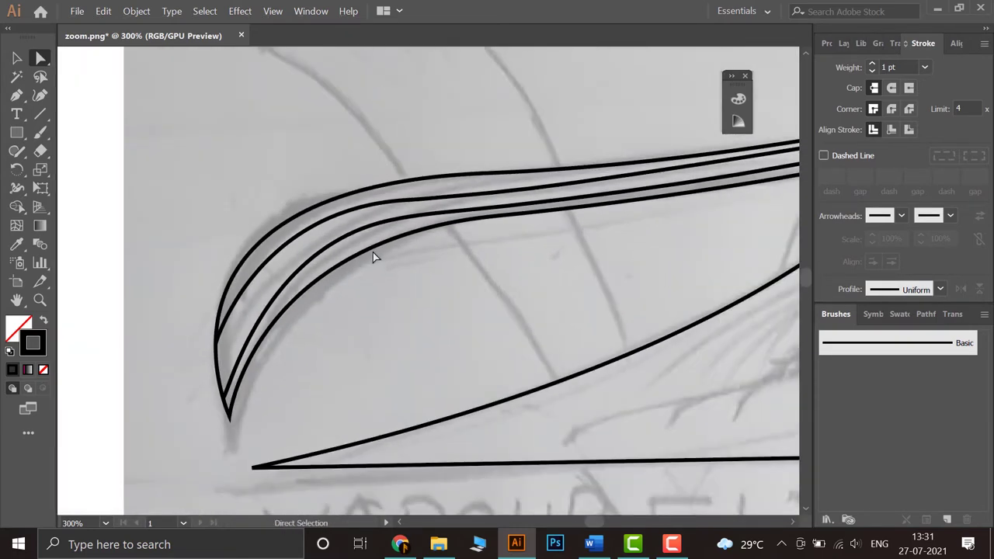
pyautogui.scroll(-1, 342, 310)
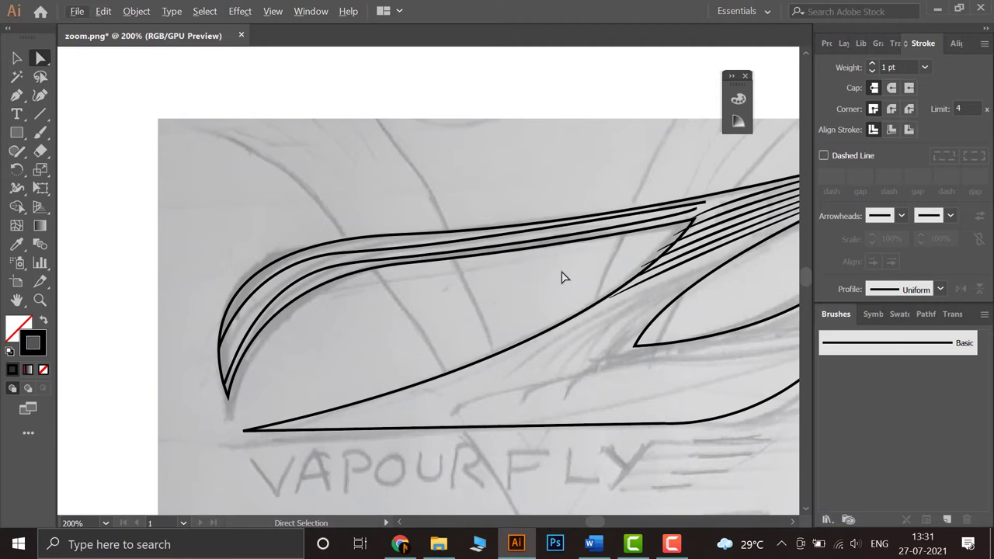
pyautogui.moveTo(529, 283); pyautogui.dragTo(403, 344)
pyautogui.scroll(4, 602, 273)
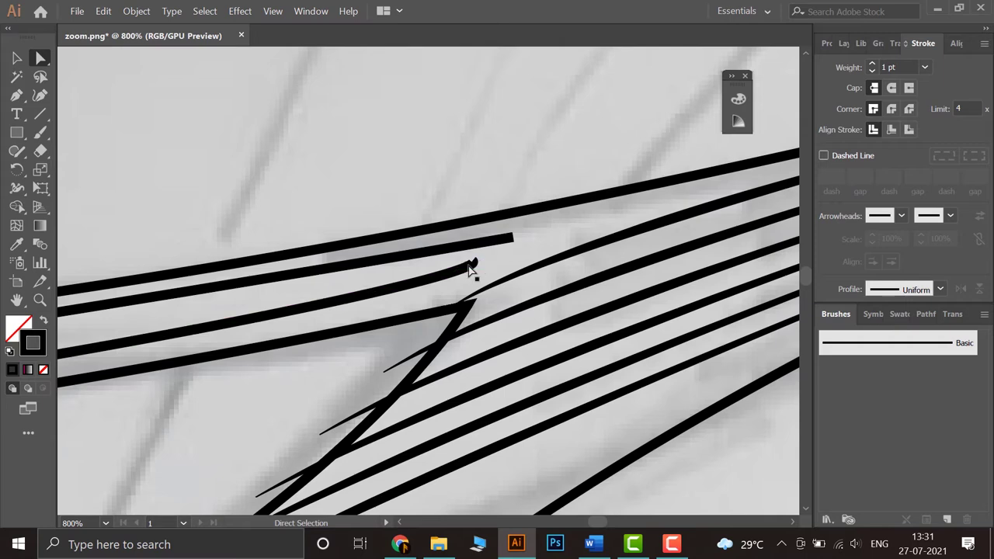
pyautogui.scroll(3, 474, 295)
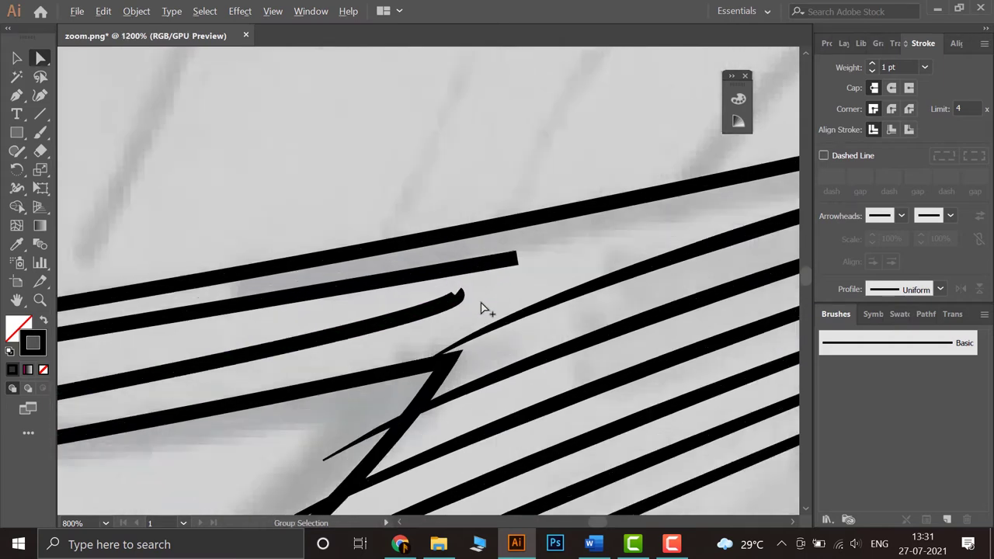
pyautogui.click(434, 293)
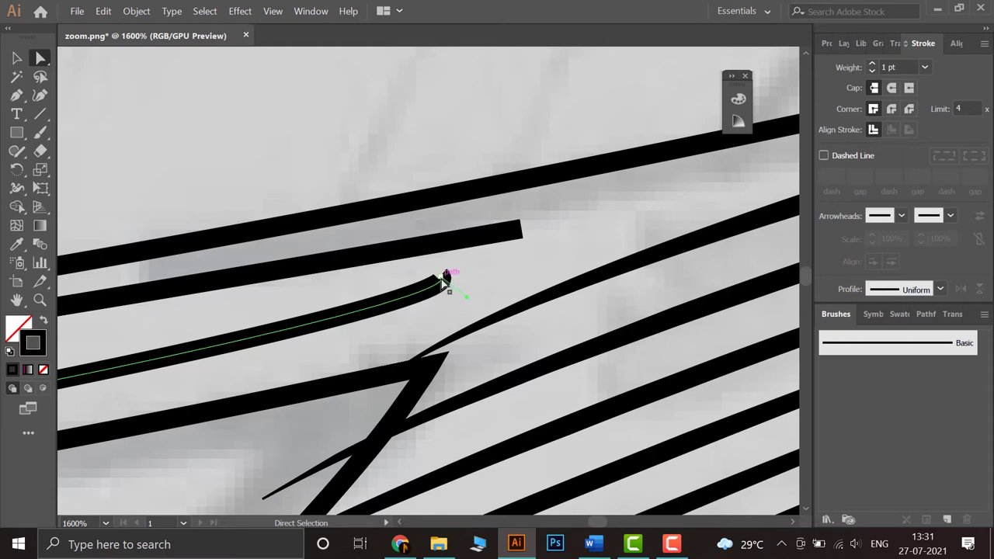
pyautogui.moveTo(445, 280); pyautogui.dragTo(465, 290)
pyautogui.click(552, 262)
pyautogui.scroll(-3, 276, 354)
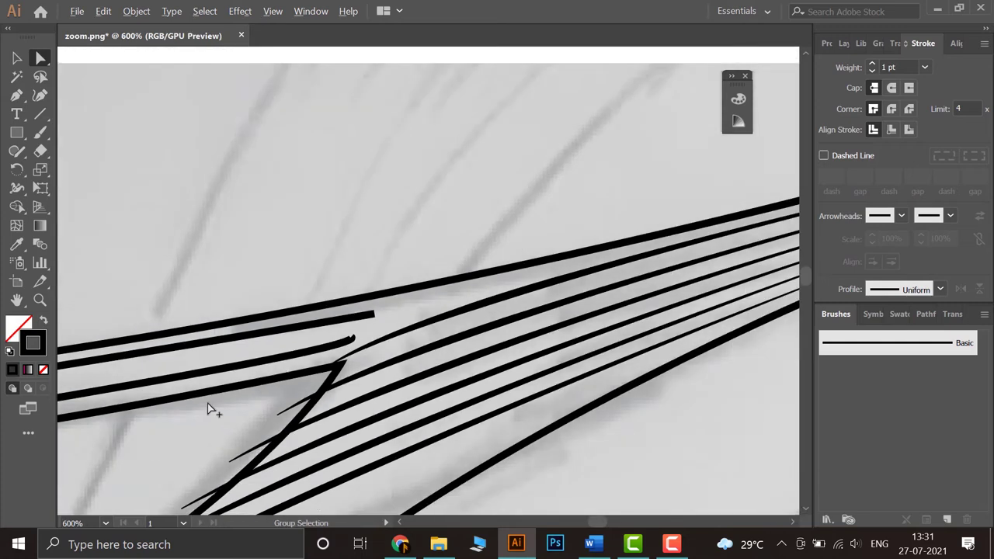
# Step: Apply the triangular stroke width profile that tapers to a point at the right end to both inner band lines
pyautogui.moveTo(198, 427); pyautogui.dragTo(629, 305)
pyautogui.scroll(-3, 230, 378)
pyautogui.moveTo(238, 383); pyautogui.dragTo(540, 286)
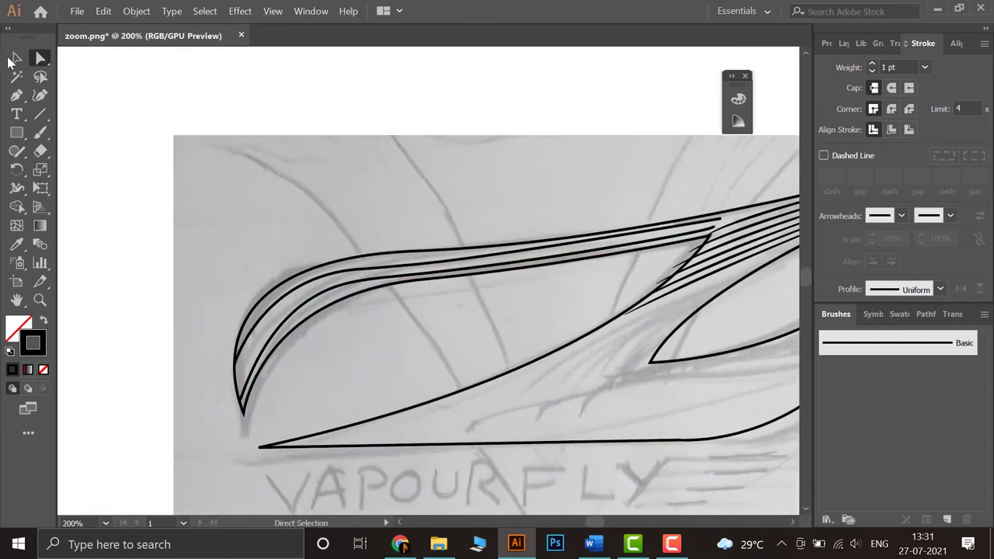
pyautogui.click(16, 58)
pyautogui.click(338, 285)
pyautogui.keyDown('shift'); pyautogui.click(343, 274); pyautogui.keyUp('shift')
pyautogui.click(941, 290)
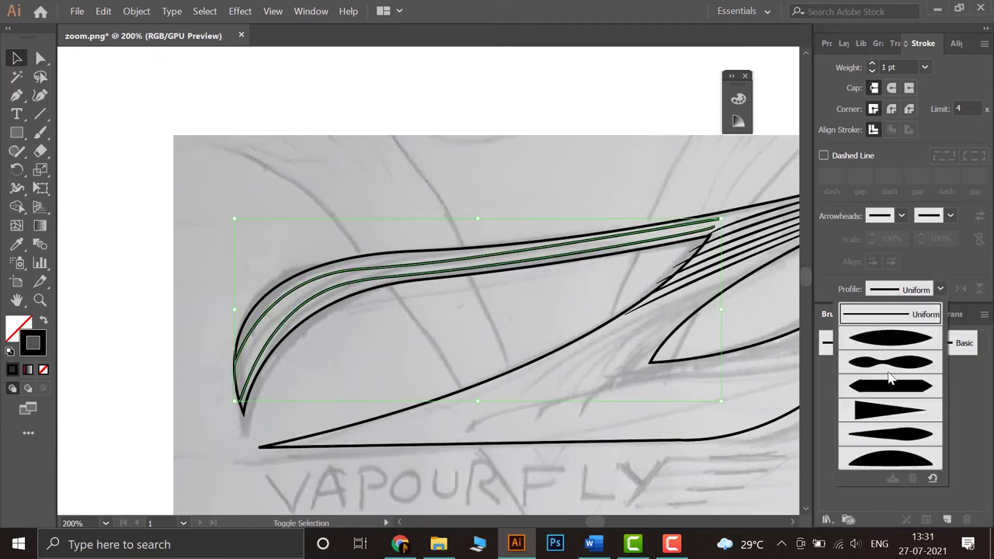
pyautogui.click(886, 442)
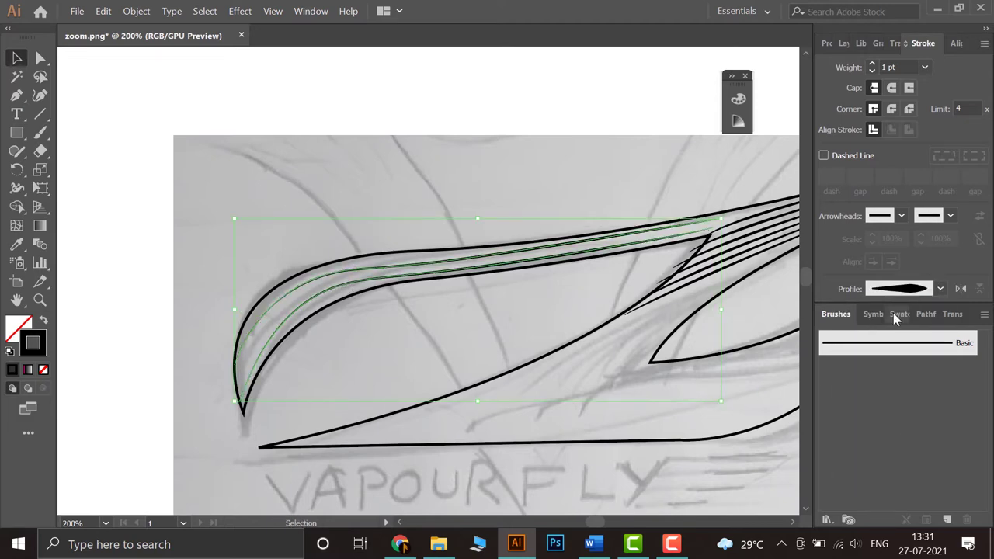
pyautogui.click(925, 291)
pyautogui.click(895, 414)
pyautogui.click(497, 195)
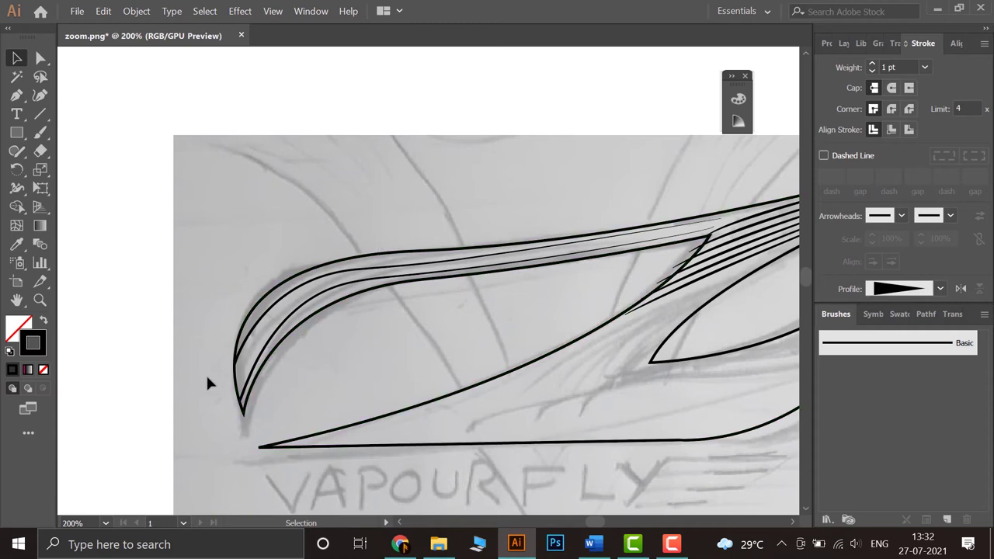
# Step: Blend the two tapered inner band lines to fill the gap between them with intermediate lines
pyautogui.click(642, 247)
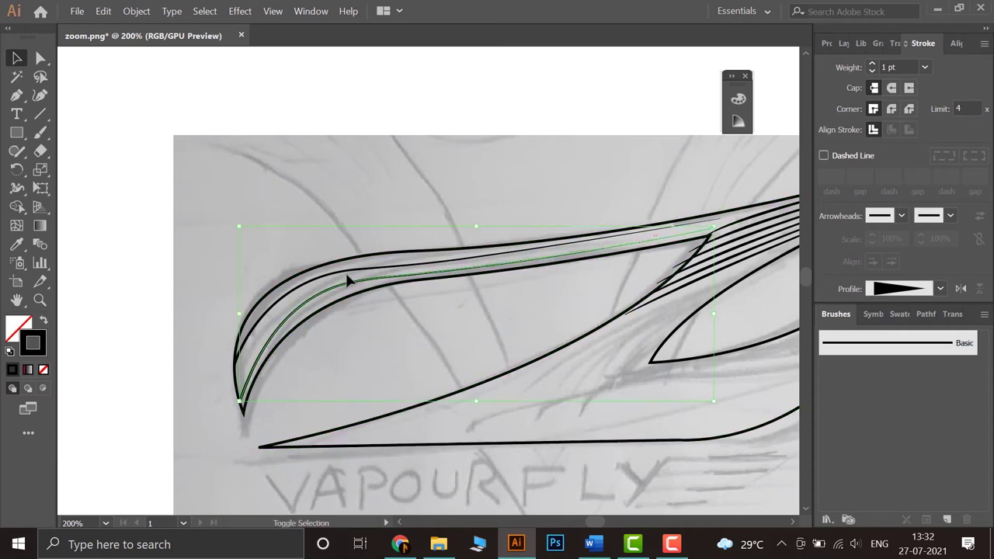
pyautogui.click(137, 11)
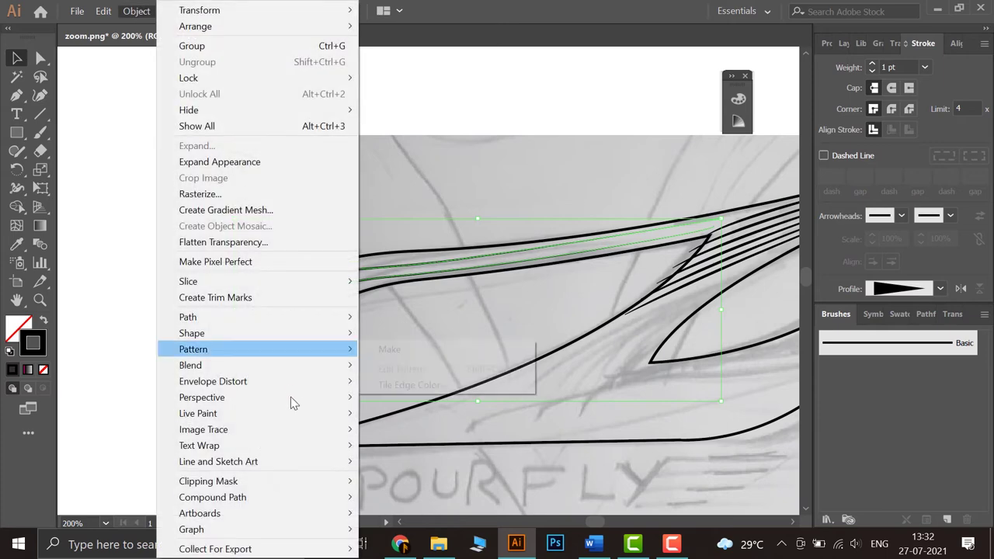
pyautogui.moveTo(342, 366)
pyautogui.click(390, 367)
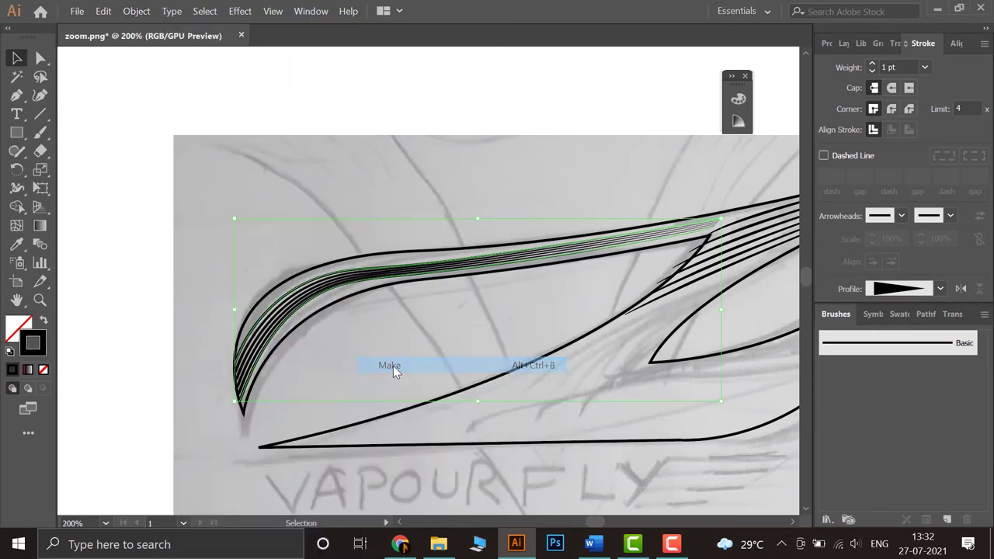
pyautogui.scroll(3, 384, 286)
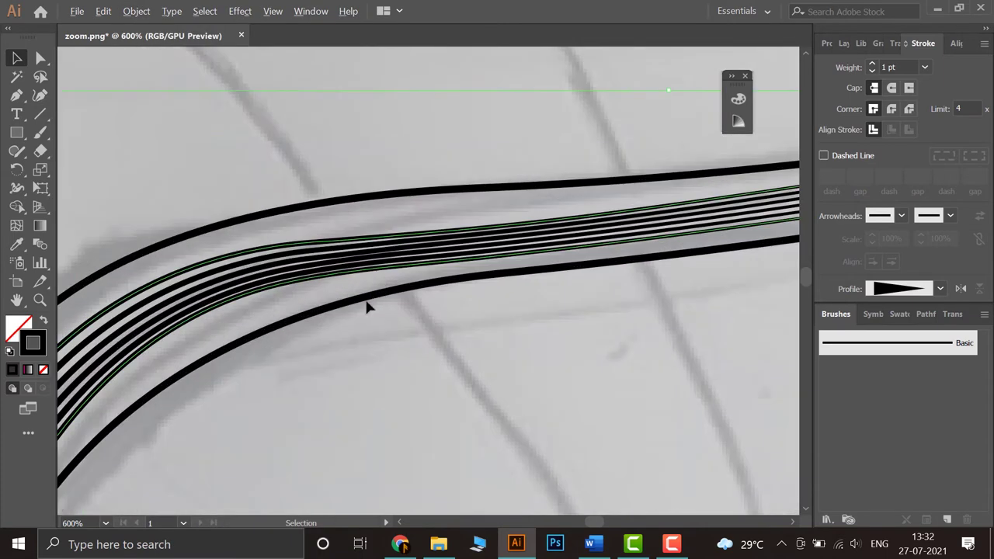
pyautogui.scroll(-3, 348, 351)
pyautogui.click(351, 402)
pyautogui.scroll(-4, 357, 412)
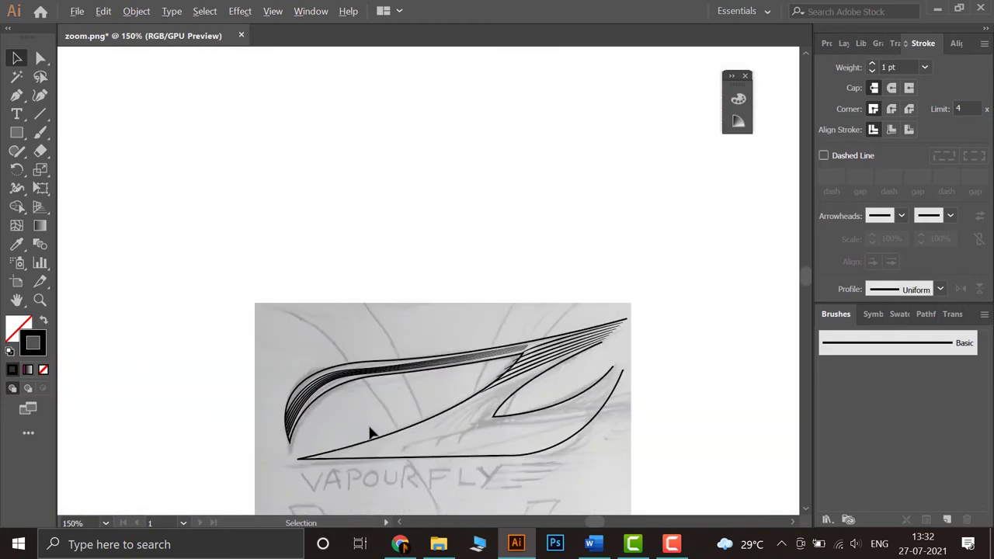
# Step: Nudge the blended lines slightly upward inside the upper band
pyautogui.scroll(5, 327, 408)
pyautogui.scroll(2, 324, 407)
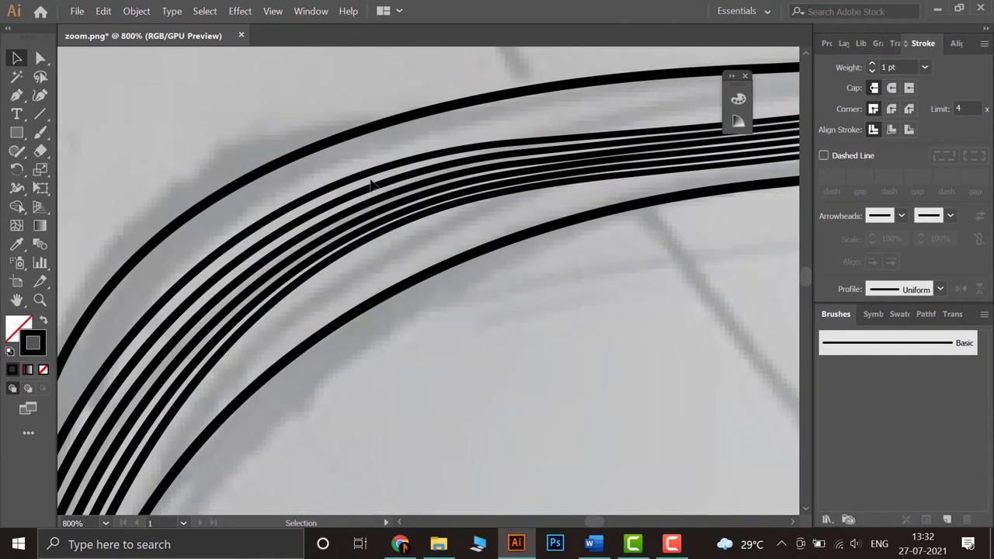
pyautogui.click(382, 173)
pyautogui.click(44, 61)
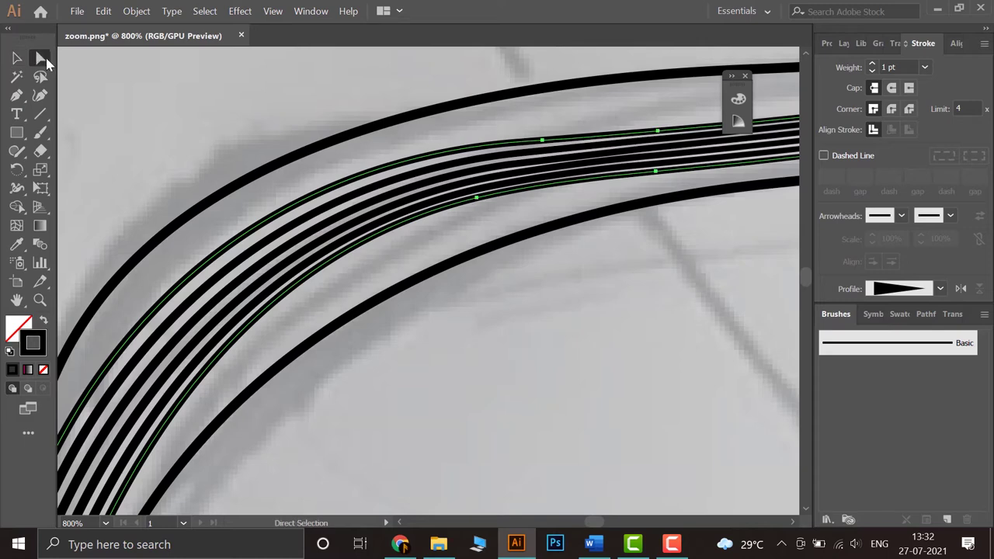
pyautogui.click(454, 318)
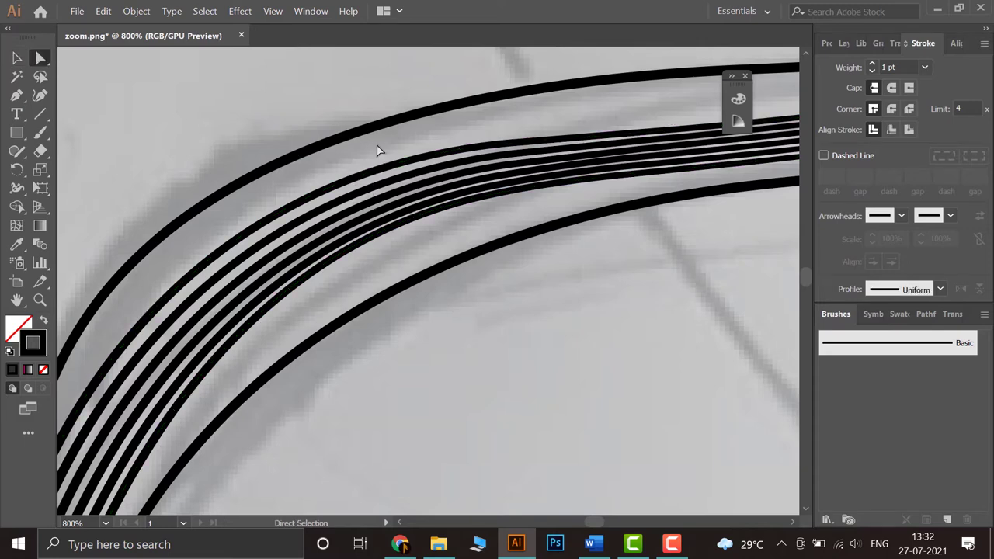
pyautogui.click(398, 164)
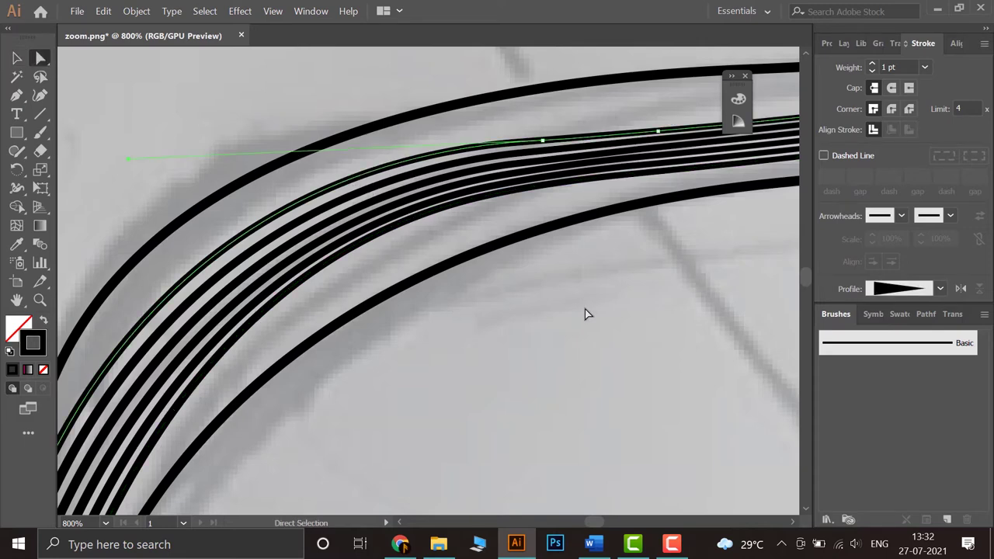
pyautogui.scroll(-2, 584, 313)
pyautogui.keyDown('alt'); pyautogui.scroll(-3, 579, 315); pyautogui.keyUp('alt')
pyautogui.moveTo(571, 296); pyautogui.dragTo(406, 318)
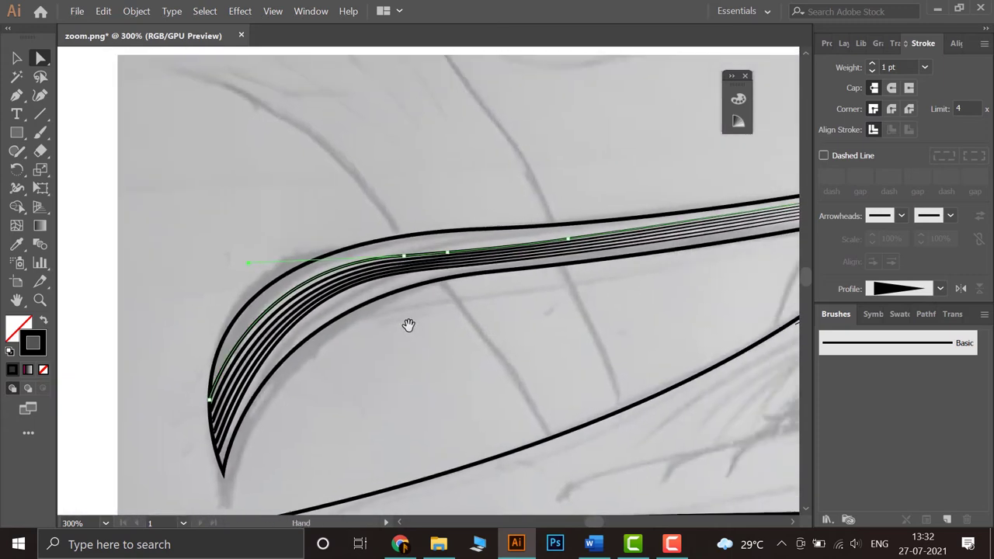
pyautogui.press('v')
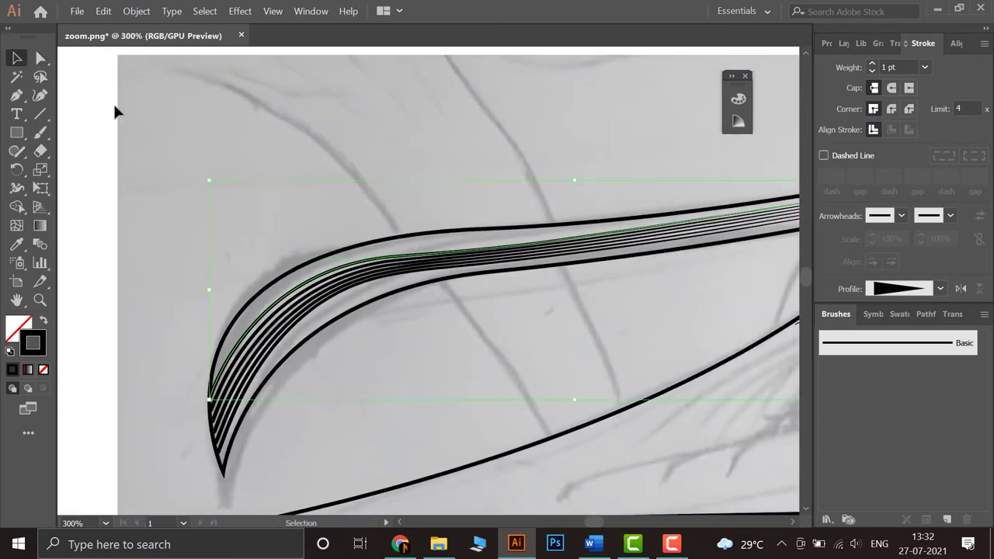
pyautogui.moveTo(397, 260); pyautogui.dragTo(402, 252)
pyautogui.click(403, 374)
pyautogui.moveTo(297, 347); pyautogui.dragTo(286, 330)
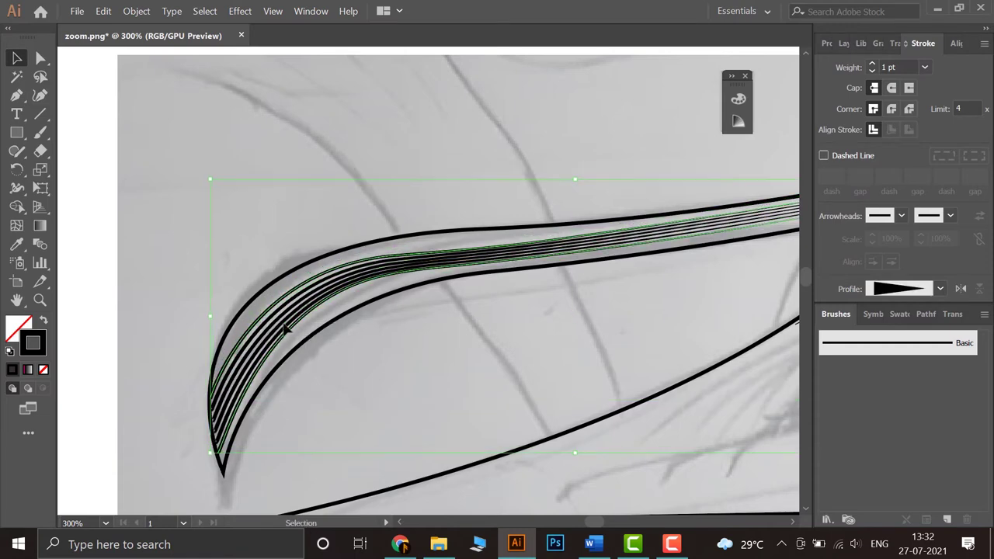
# Step: Reshape the blend's top line past the left bend so it runs closer to the band's upper outline
pyautogui.click(359, 383)
pyautogui.scroll(-2, 362, 382)
pyautogui.moveTo(415, 395); pyautogui.dragTo(354, 390)
pyautogui.scroll(1, 367, 366)
pyautogui.scroll(4, 335, 327)
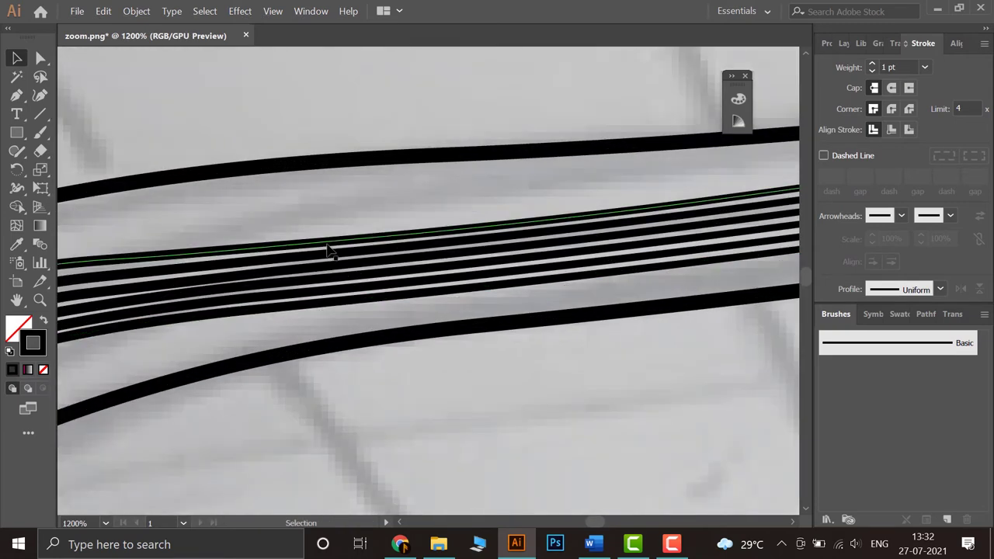
pyautogui.click(329, 245)
pyautogui.click(41, 58)
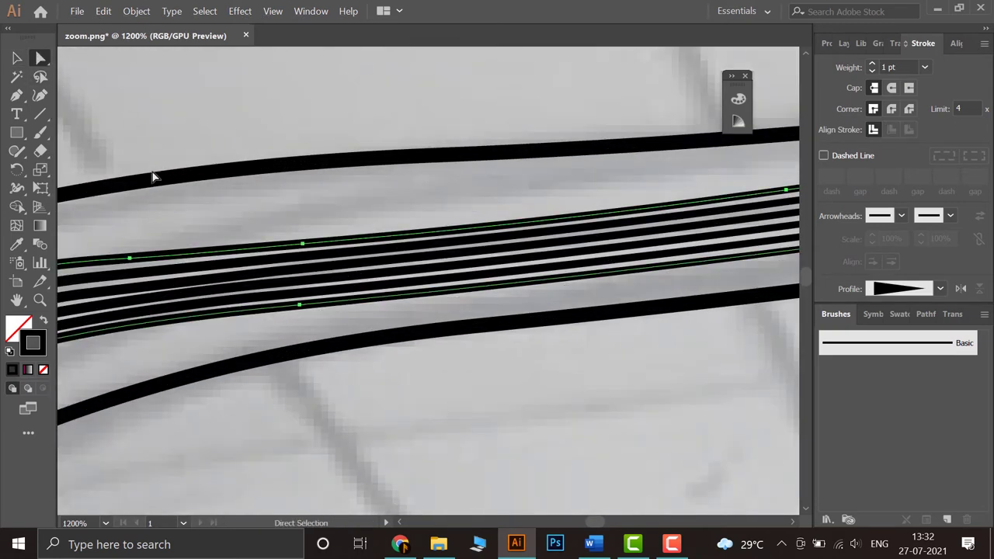
pyautogui.click(413, 414)
pyautogui.moveTo(340, 241); pyautogui.dragTo(304, 223)
pyautogui.hotkey('ctrl', 'z')
pyautogui.moveTo(514, 270); pyautogui.dragTo(338, 358)
pyautogui.moveTo(612, 279); pyautogui.dragTo(296, 269)
pyautogui.click(289, 390)
# Step: Examine the blended lines along the band, from the left bend to their ends near the wing
pyautogui.scroll(-6, 289, 390)
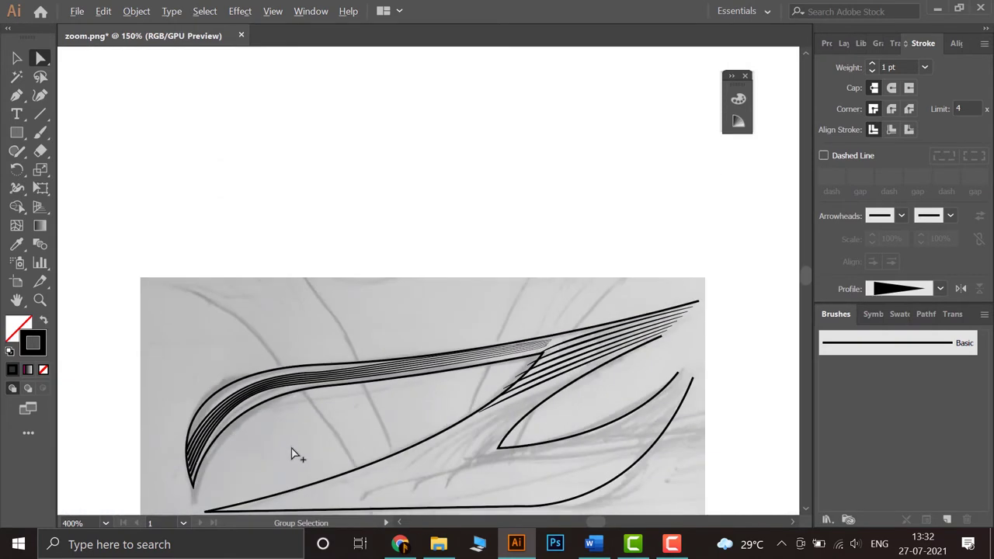
pyautogui.keyDown('alt'); pyautogui.scroll(3, 260, 395); pyautogui.keyUp('alt')
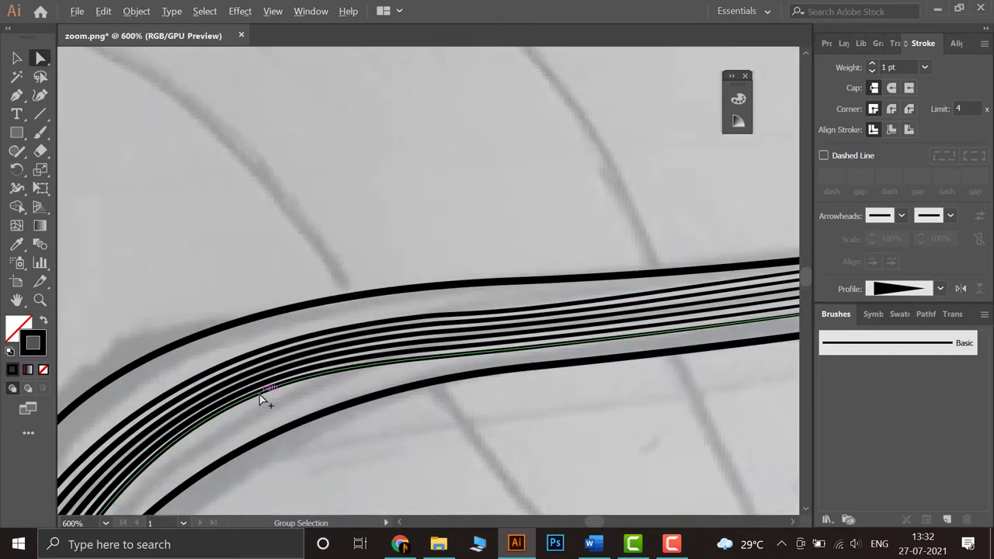
pyautogui.keyDown('alt'); pyautogui.scroll(1, 265, 407); pyautogui.keyUp('alt')
pyautogui.keyDown('alt'); pyautogui.scroll(-6, 418, 327); pyautogui.keyUp('alt')
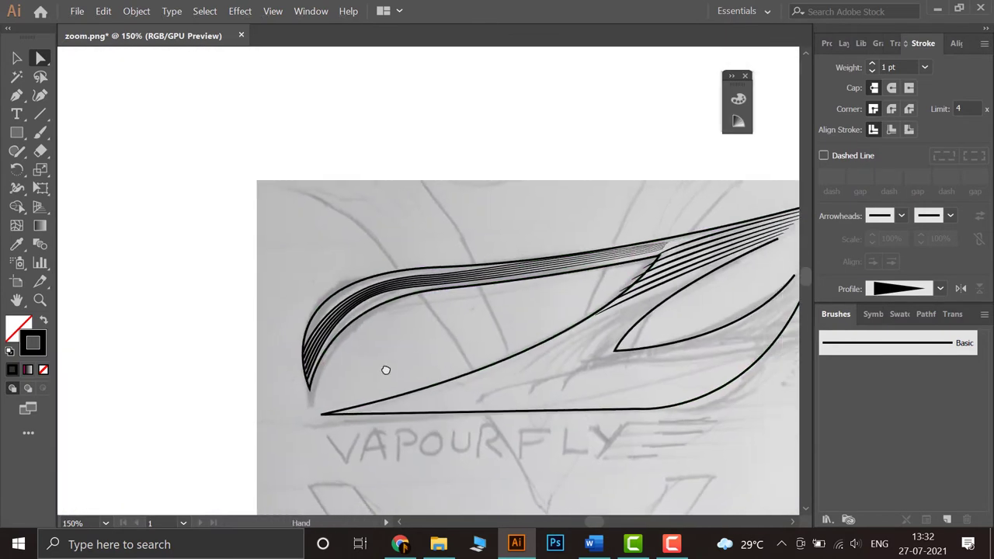
pyautogui.keyDown('alt'); pyautogui.scroll(7, 428, 339); pyautogui.keyUp('alt')
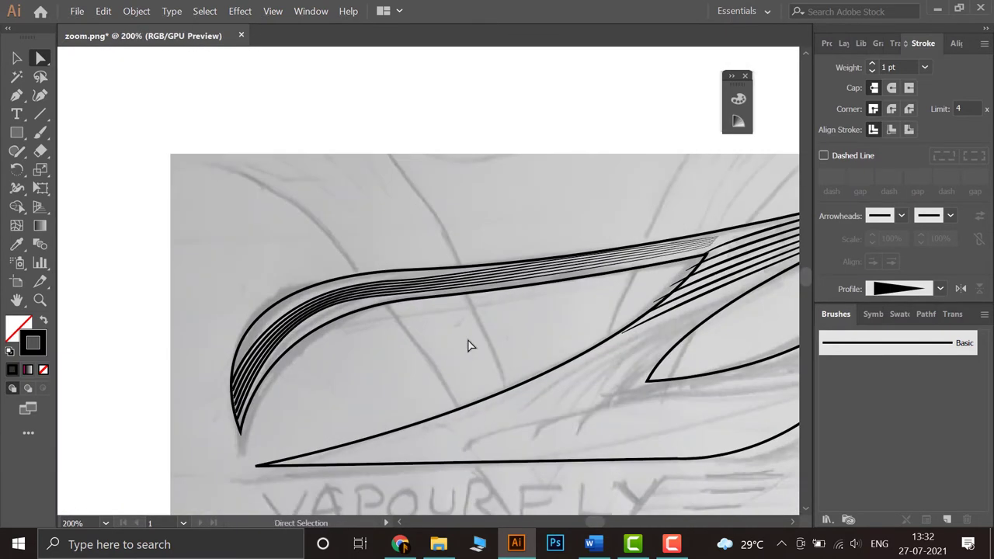
pyautogui.keyDown('alt'); pyautogui.scroll(-1, 297, 349); pyautogui.keyUp('alt')
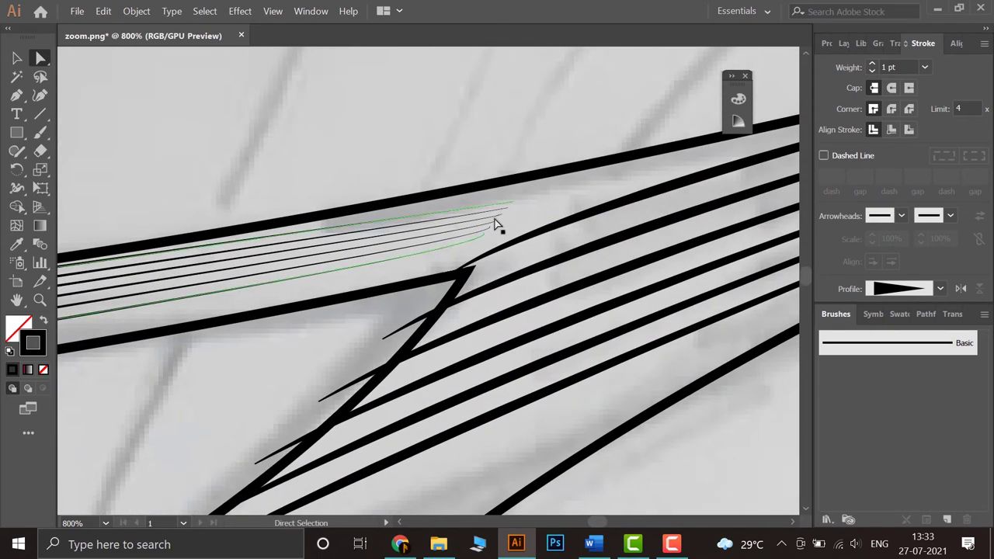
pyautogui.keyDown('alt'); pyautogui.scroll(-2, 375, 328); pyautogui.keyUp('alt')
pyautogui.moveTo(299, 350); pyautogui.dragTo(382, 304)
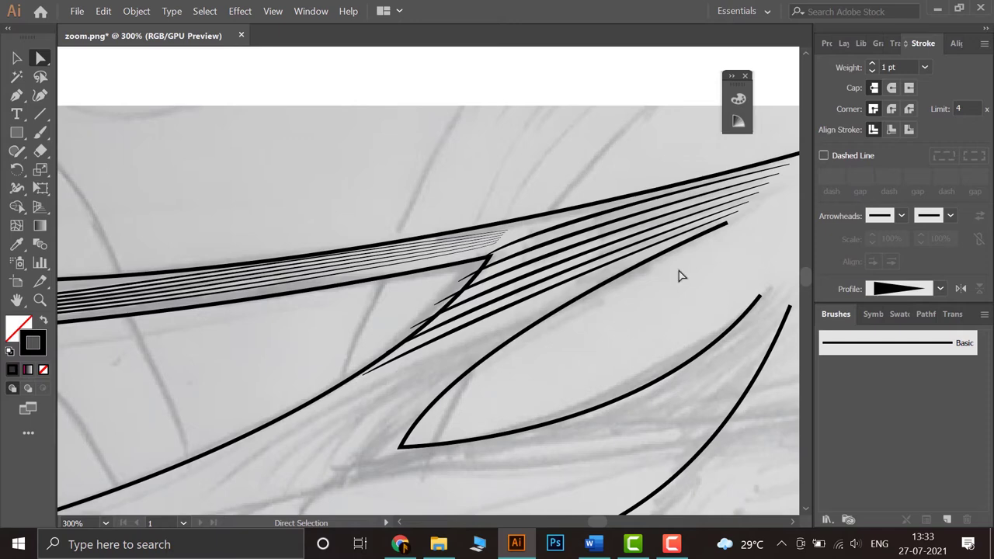
pyautogui.scroll(2, 544, 348)
pyautogui.hscroll(3, 543, 349)
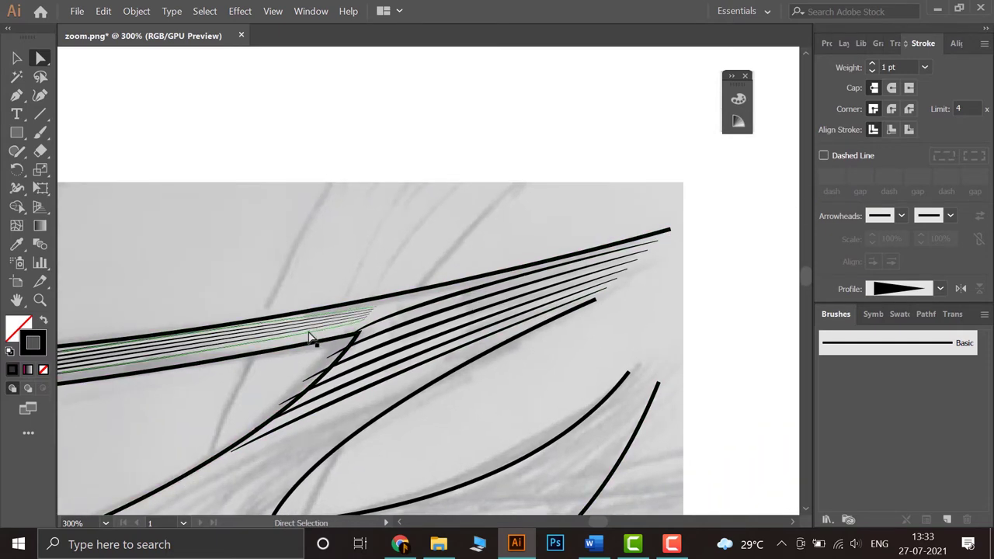
# Step: Extend the right ends of the blend's top and bottom lines further into the wing, close together beneath the upper outline
pyautogui.scroll(2, 311, 336)
pyautogui.scroll(3, 420, 314)
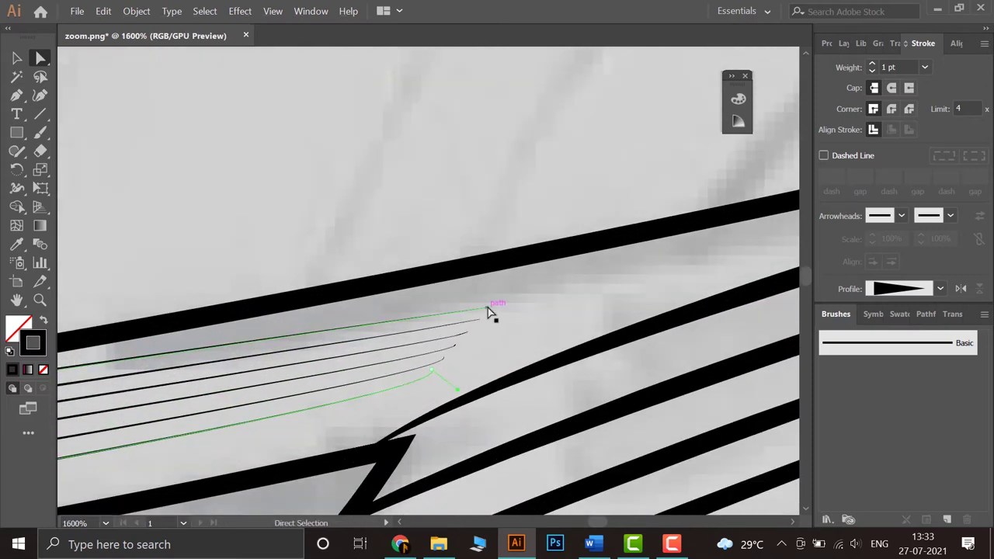
pyautogui.click(432, 371)
pyautogui.click(494, 312)
pyautogui.moveTo(498, 313); pyautogui.dragTo(711, 246)
pyautogui.click(653, 308)
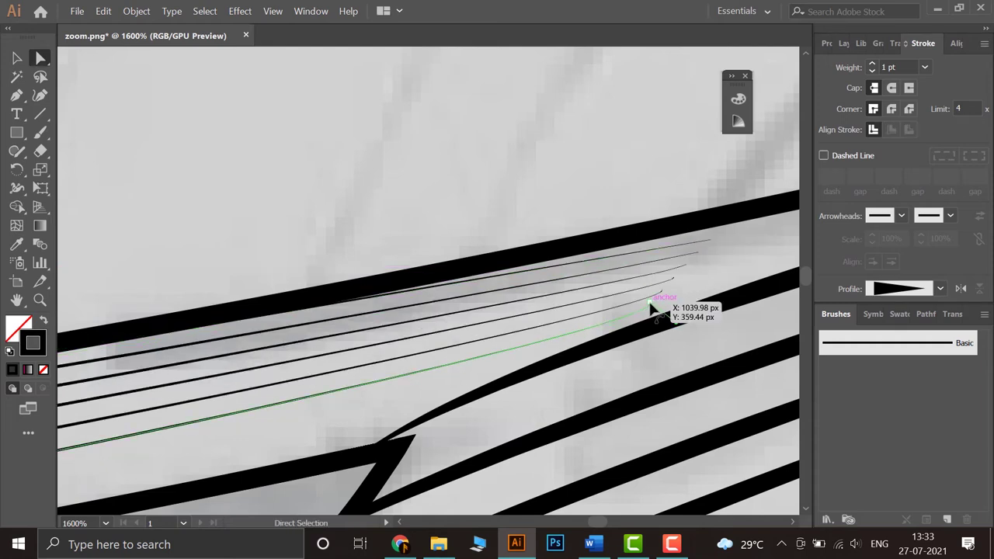
pyautogui.moveTo(652, 308); pyautogui.dragTo(707, 258)
# Step: Adjust the right stretch of the blend's bottom line and lower its end anchor slightly away from the top line
pyautogui.scroll(-4, 303, 423)
pyautogui.moveTo(288, 429); pyautogui.dragTo(559, 306)
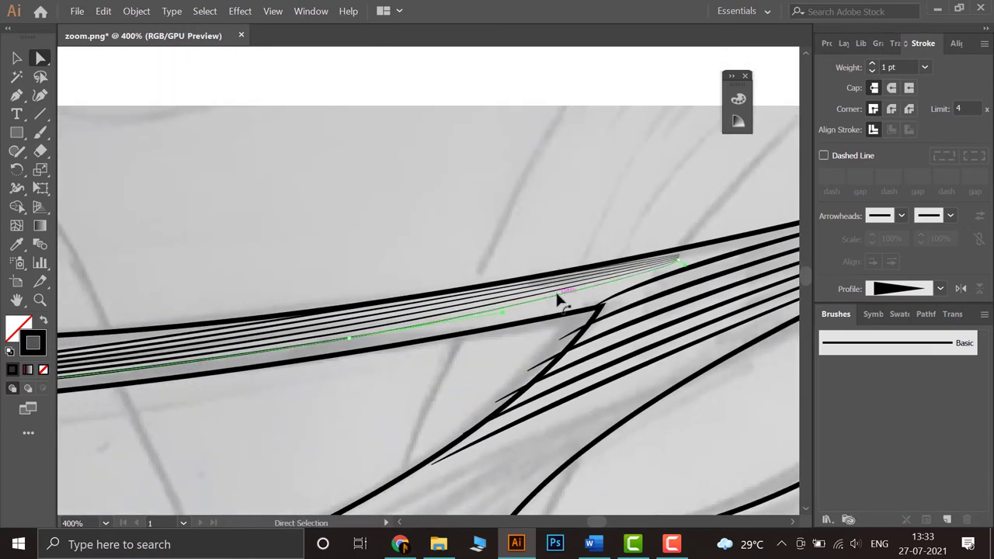
pyautogui.keyDown('shift'); pyautogui.click(557, 279); pyautogui.keyUp('shift')
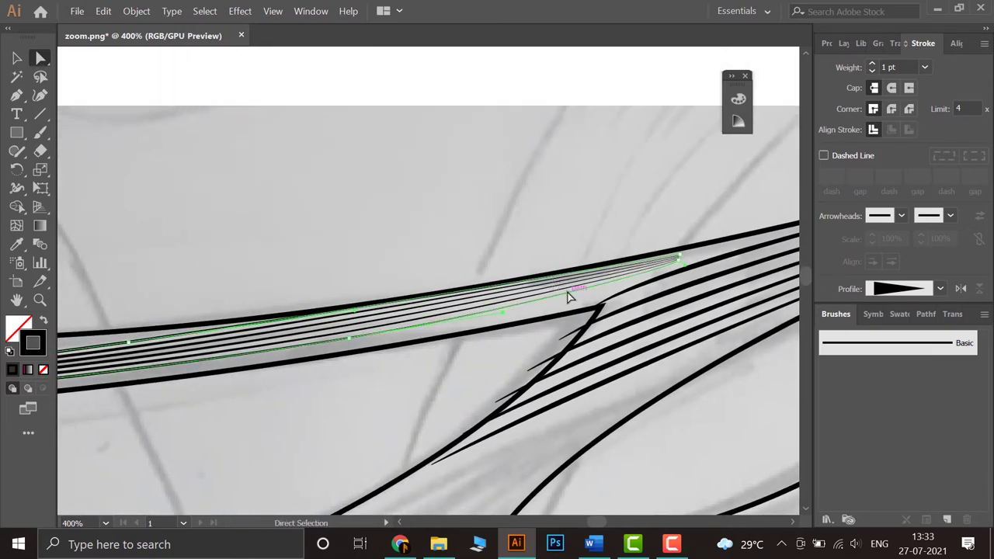
pyautogui.moveTo(571, 296); pyautogui.dragTo(575, 306)
pyautogui.scroll(2, 716, 287)
pyautogui.scroll(2, 738, 321)
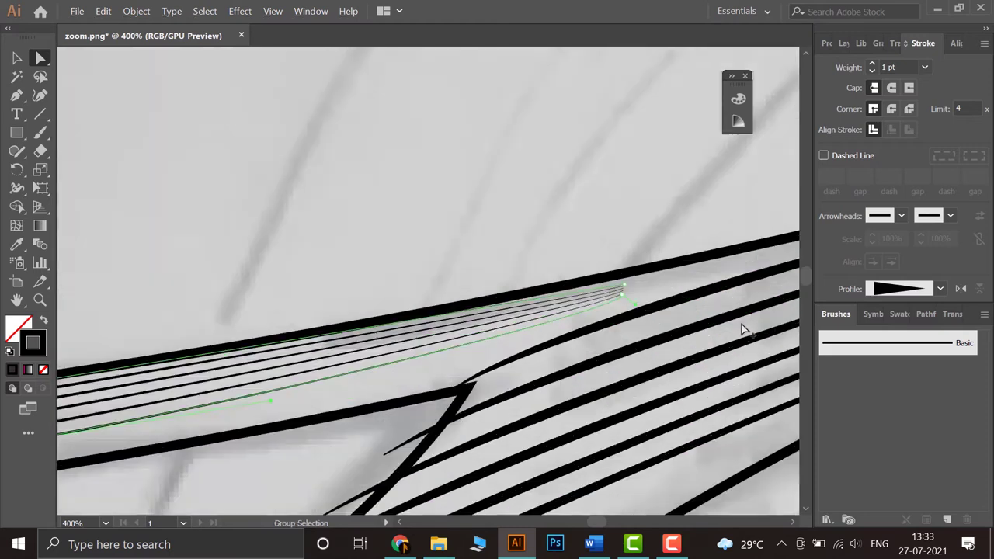
pyautogui.scroll(2, 742, 330)
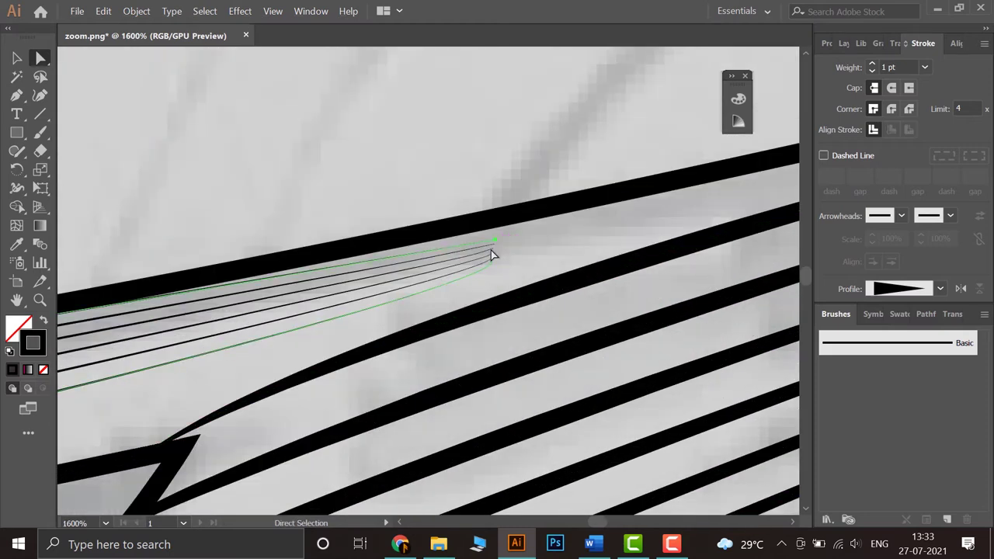
pyautogui.moveTo(491, 262); pyautogui.dragTo(496, 281)
# Step: Check the blended band lines and wing lines up close and against the whole logo
pyautogui.moveTo(186, 210); pyautogui.dragTo(550, 200)
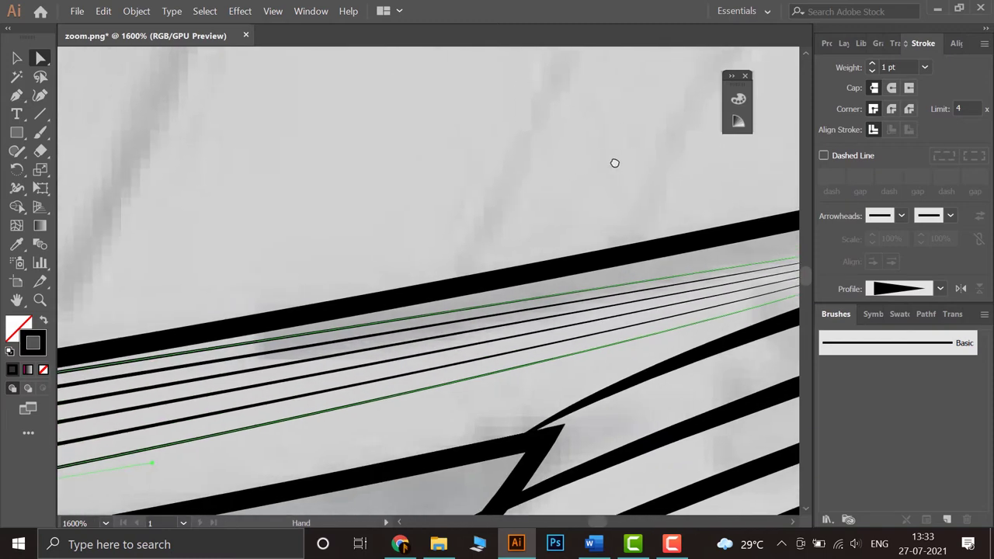
pyautogui.moveTo(340, 265); pyautogui.dragTo(731, 177)
pyautogui.scroll(-3, 395, 324)
pyautogui.click(217, 432)
pyautogui.scroll(-6, 204, 435)
pyautogui.moveTo(188, 439); pyautogui.dragTo(270, 362)
pyautogui.scroll(3, 389, 333)
pyautogui.scroll(4, 612, 240)
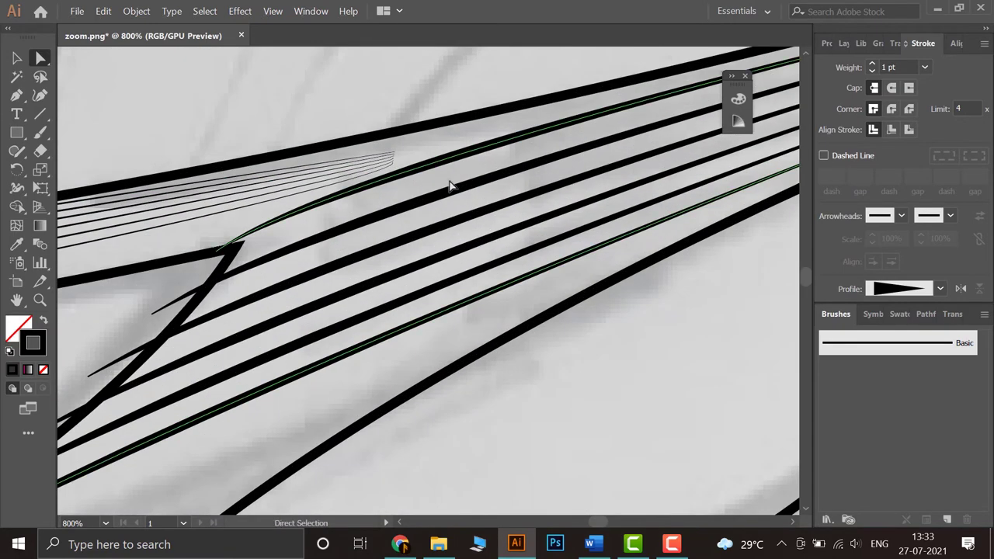
pyautogui.scroll(-4, 443, 195)
pyautogui.moveTo(292, 228); pyautogui.dragTo(334, 220)
pyautogui.scroll(-1, 422, 206)
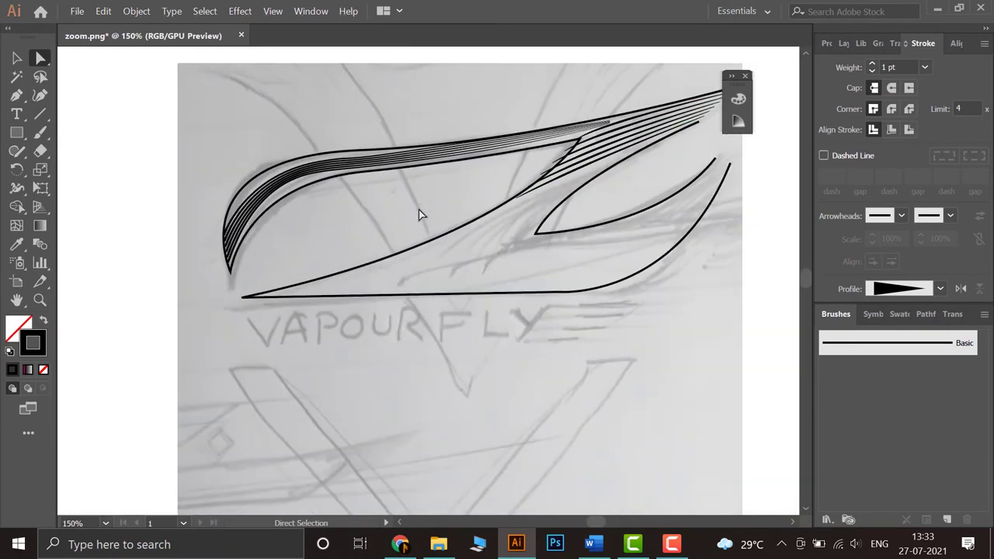
pyautogui.moveTo(418, 215); pyautogui.dragTo(385, 229)
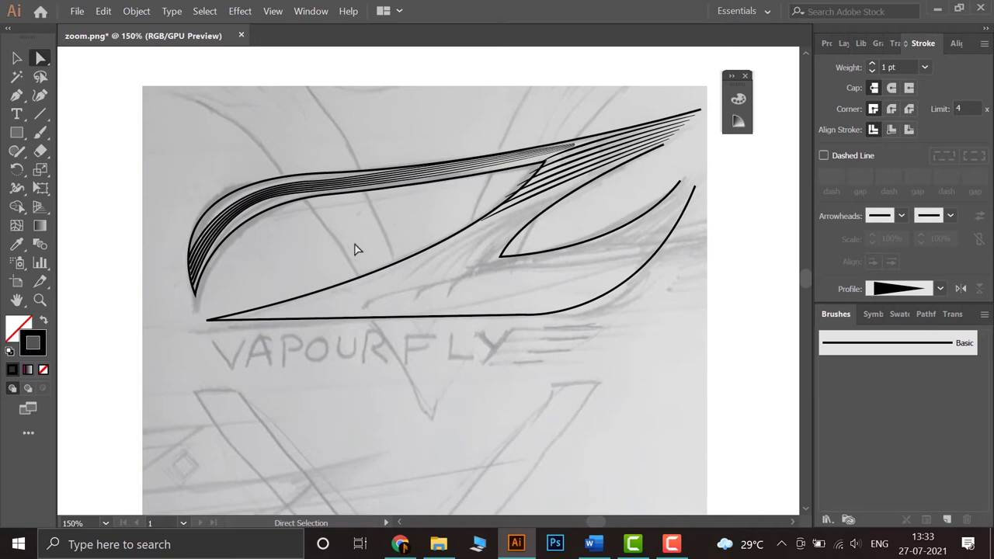
# Step: Draw a curved path from the cutout's upper edge down to the base line near the body's left tip
pyautogui.click(17, 95)
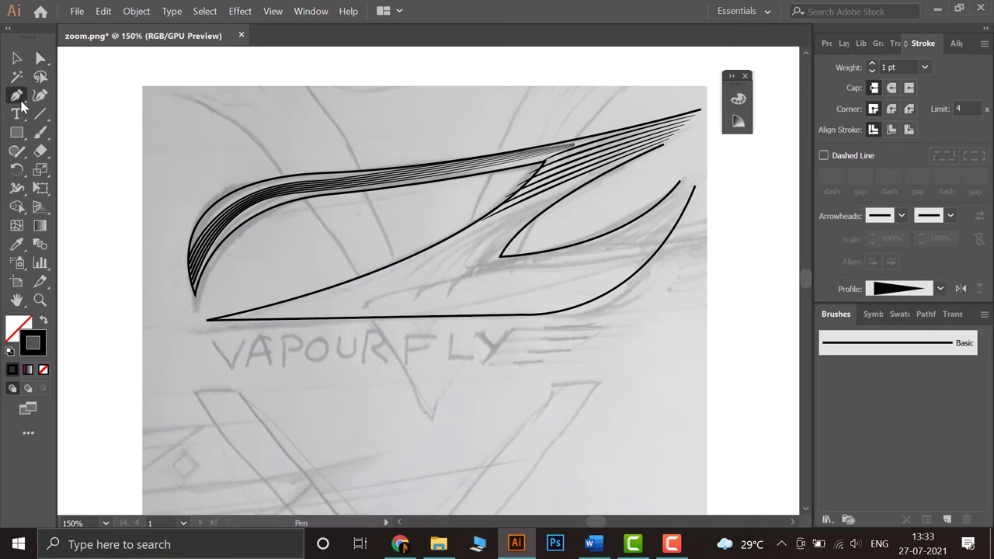
pyautogui.click(574, 192)
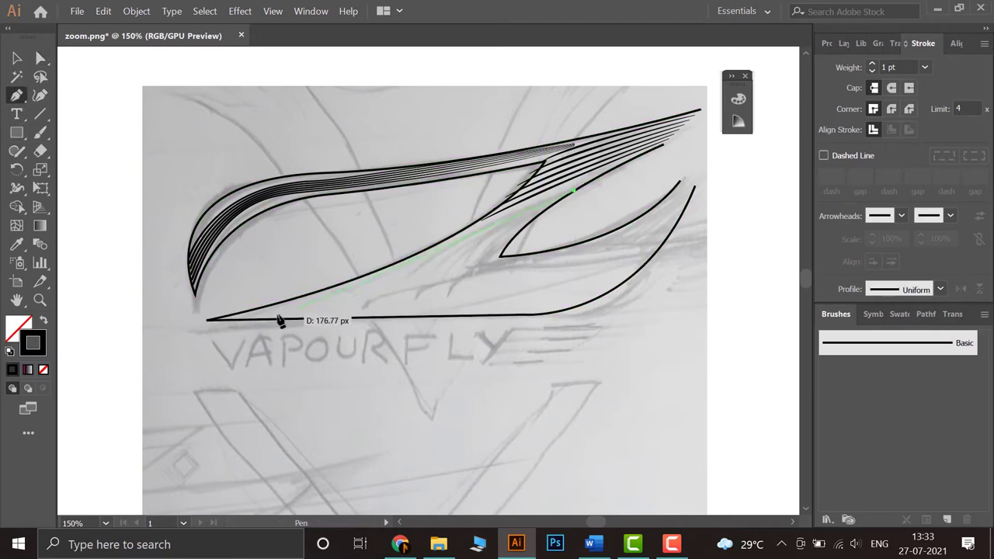
pyautogui.moveTo(266, 318); pyautogui.dragTo(212, 306)
# Step: Draw a second curved path from the cutout's left corner down to the middle part of the base line
pyautogui.click(17, 94)
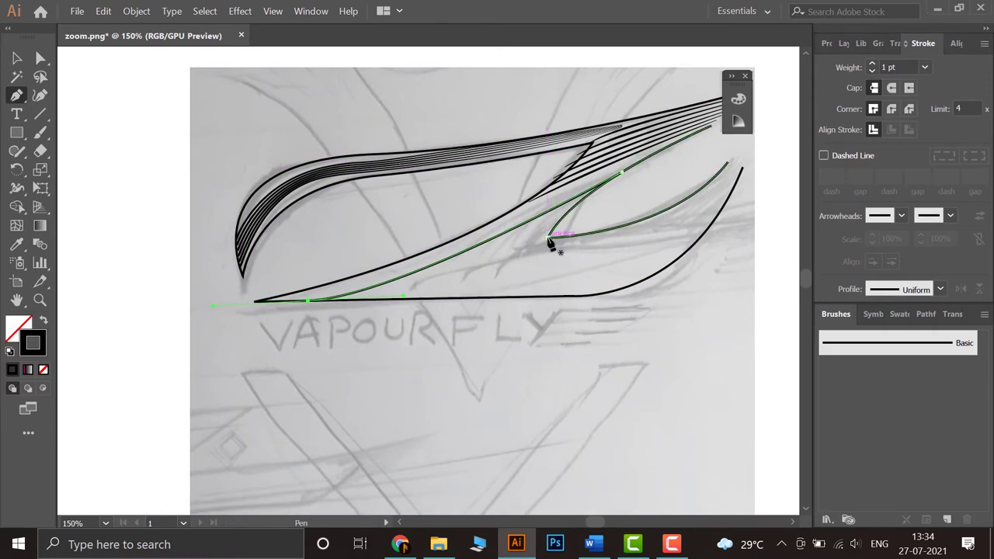
pyautogui.click(548, 237)
pyautogui.moveTo(418, 300); pyautogui.dragTo(346, 314)
pyautogui.click(16, 95)
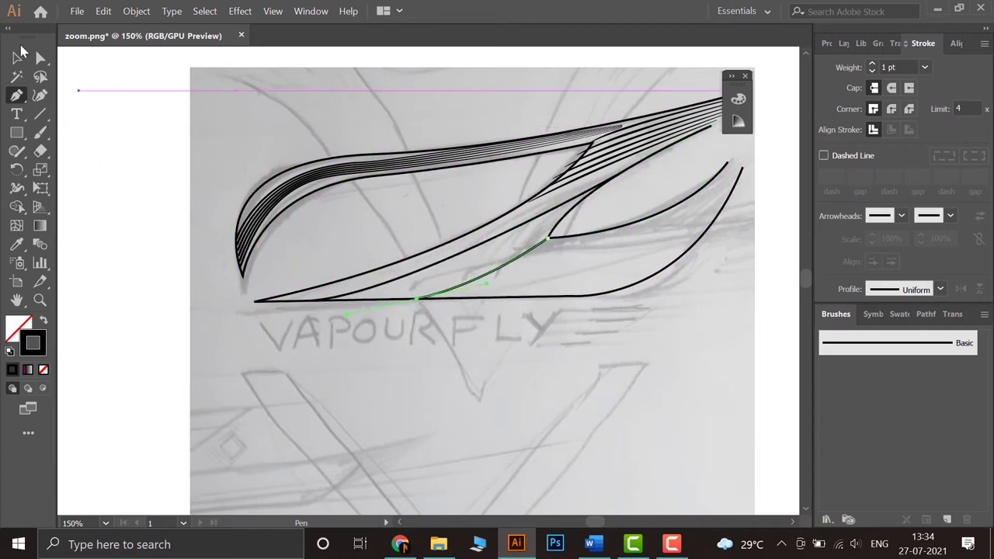
# Step: Apply the triangular tapered width profile to both curved paths drawn in the lower body
pyautogui.click(18, 56)
pyautogui.keyDown('shift'); pyautogui.click(412, 272); pyautogui.keyUp('shift')
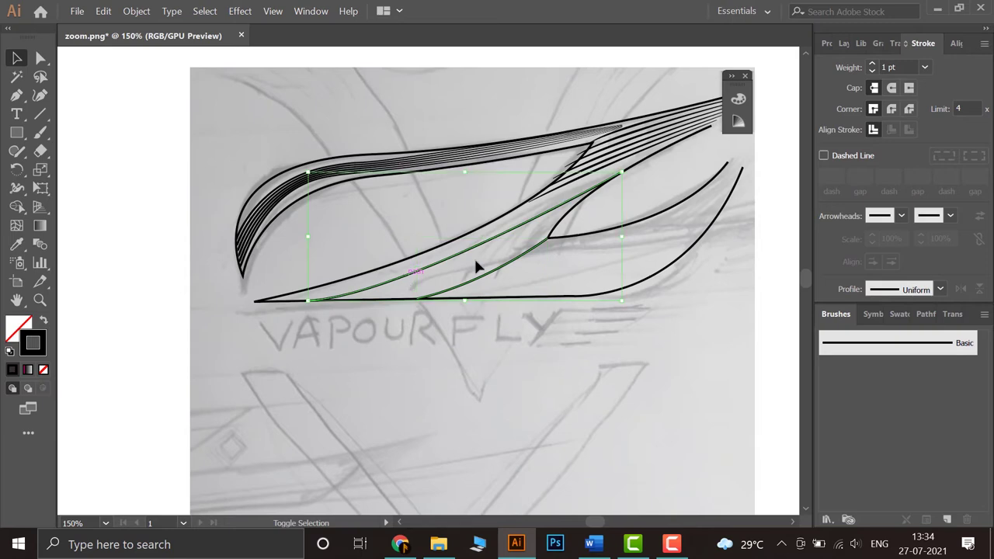
pyautogui.click(939, 292)
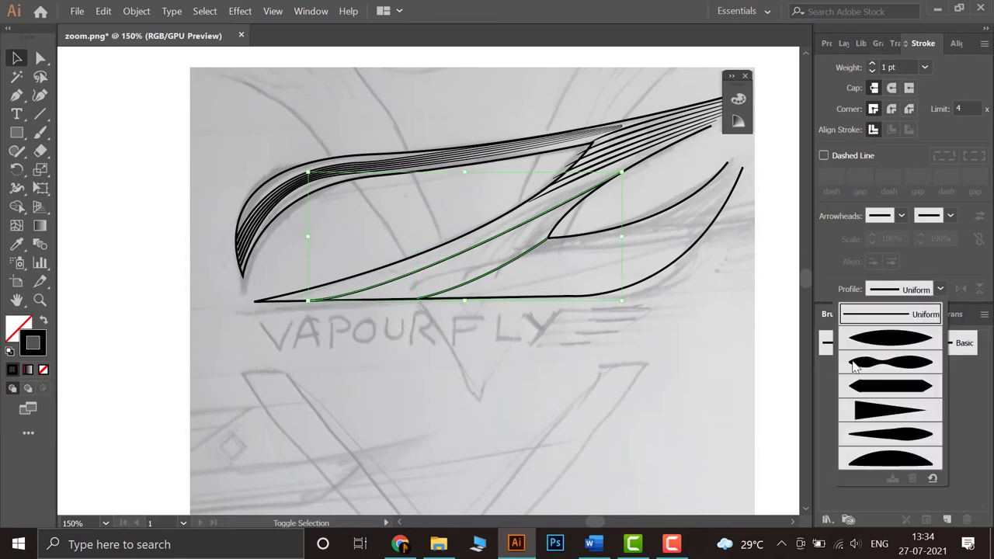
pyautogui.click(887, 410)
pyautogui.click(563, 398)
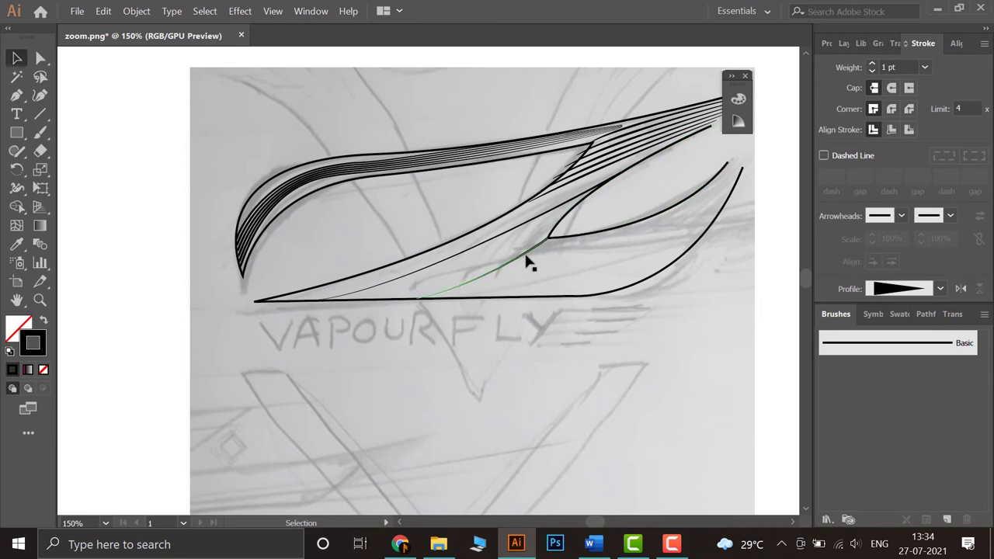
# Step: Blend the two tapered curved paths into a set of speed lines across the left part of the lower body
pyautogui.click(504, 237)
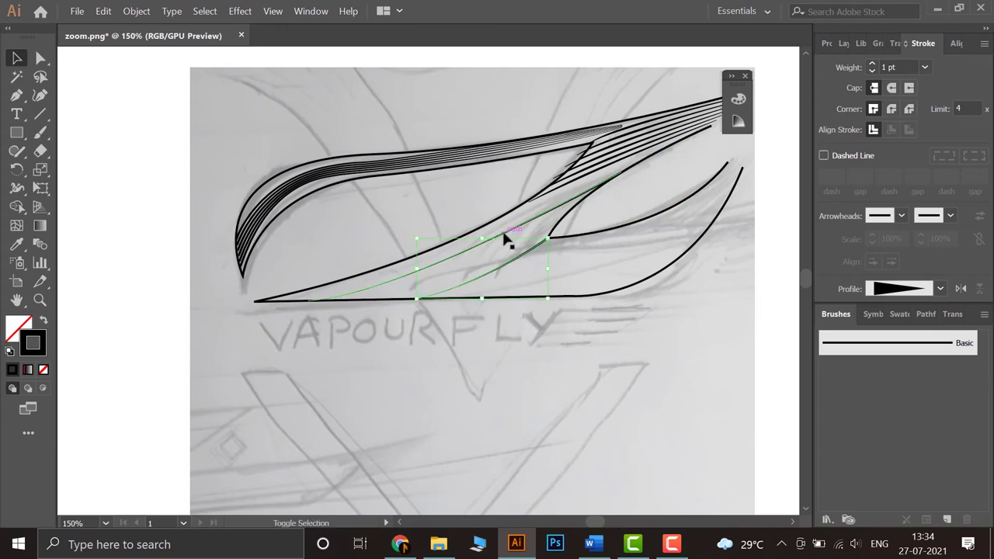
pyautogui.click(140, 12)
pyautogui.moveTo(319, 367)
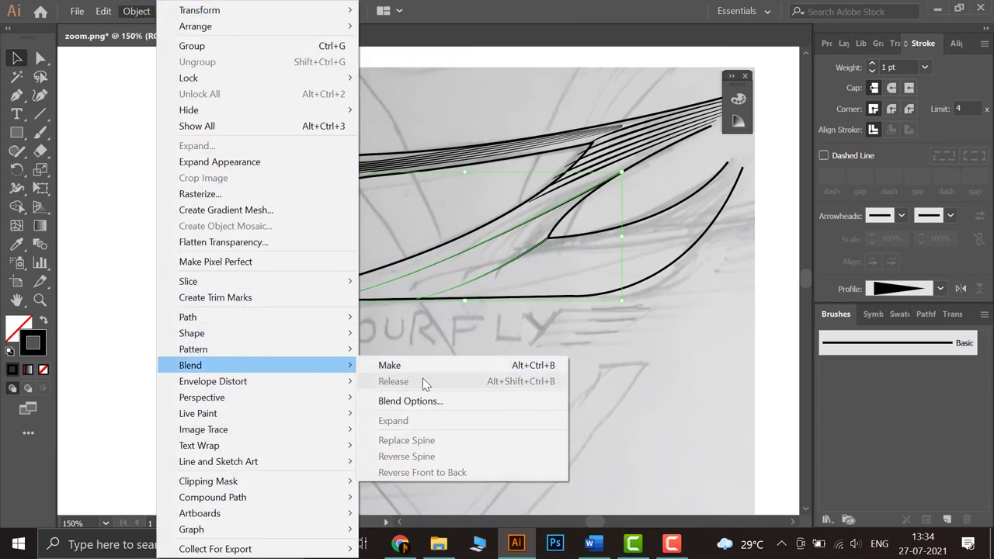
pyautogui.click(425, 367)
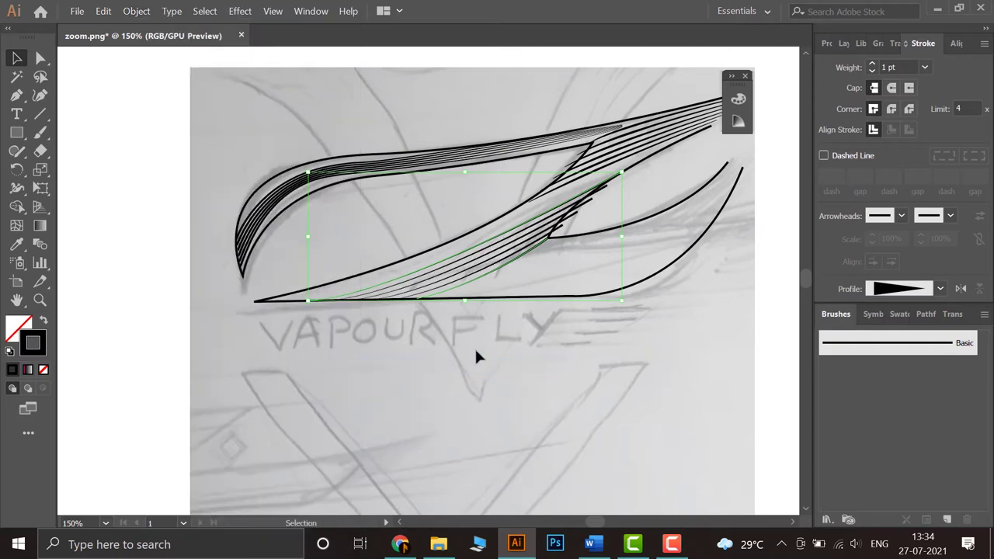
pyautogui.click(442, 254)
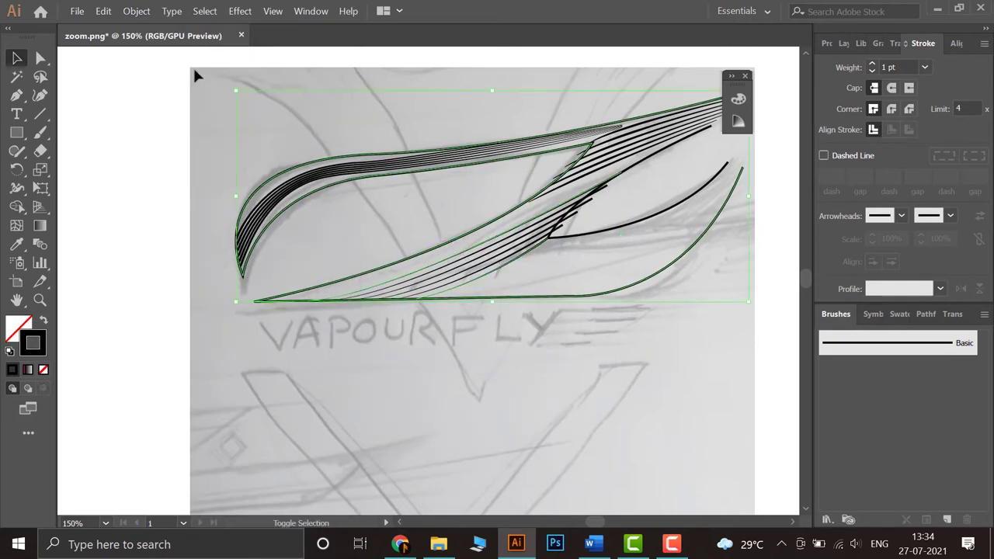
pyautogui.click(136, 11)
pyautogui.moveTo(272, 362)
pyautogui.click(392, 366)
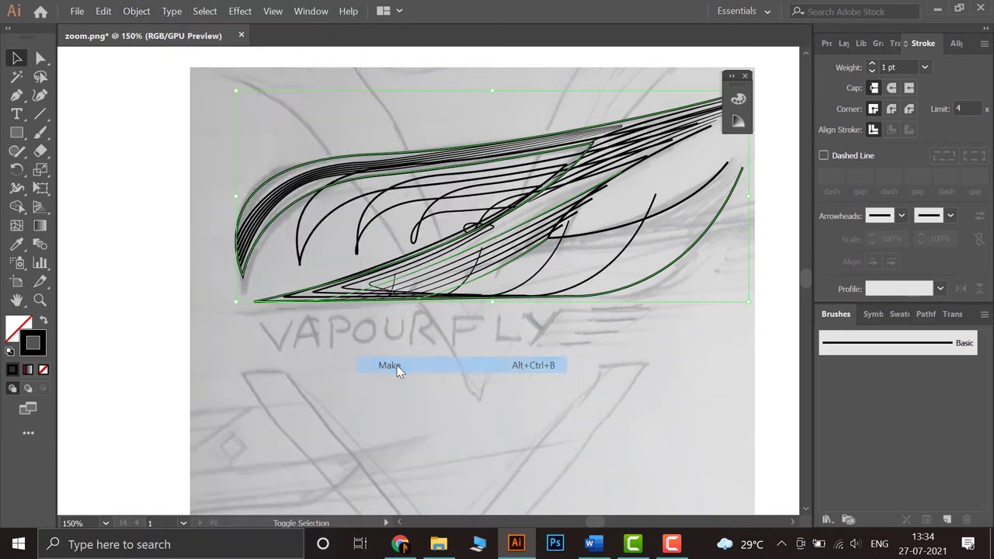
pyautogui.click(396, 368)
pyautogui.hotkey('ctrl', 'z')
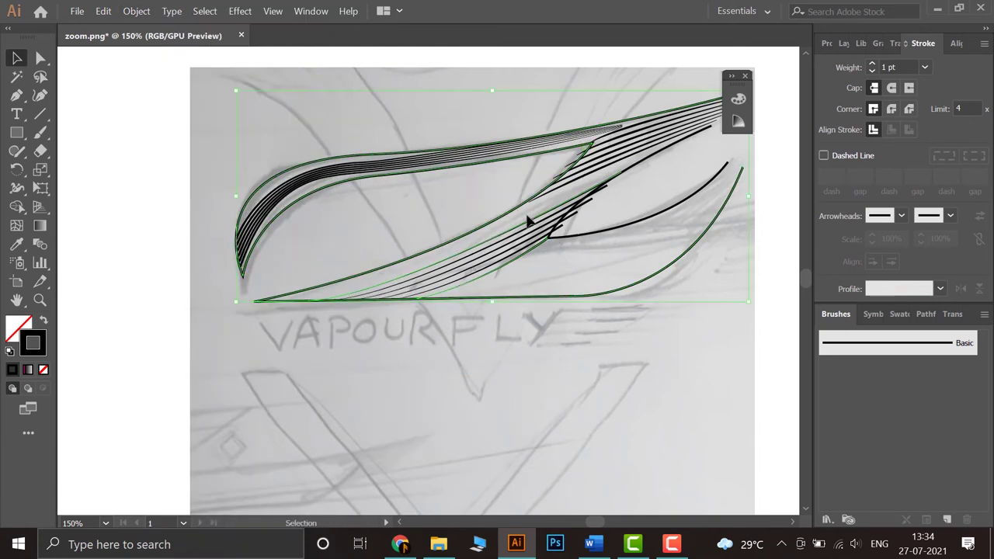
# Step: Move the right end anchor of the lower-body blend's top line down onto the cutout's left edge and adjust its curve handles
pyautogui.scroll(4, 550, 247)
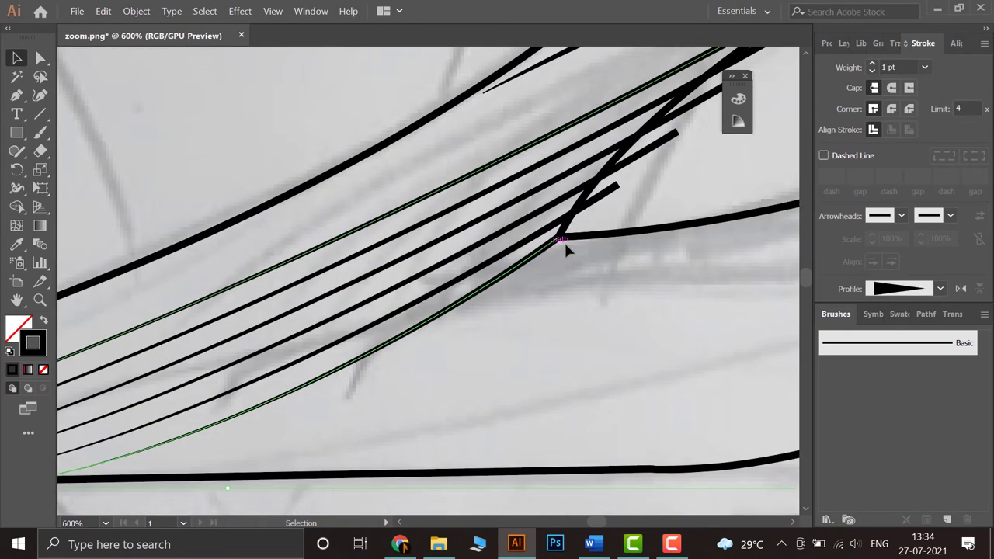
pyautogui.scroll(2, 606, 256)
pyautogui.moveTo(653, 209); pyautogui.dragTo(365, 320)
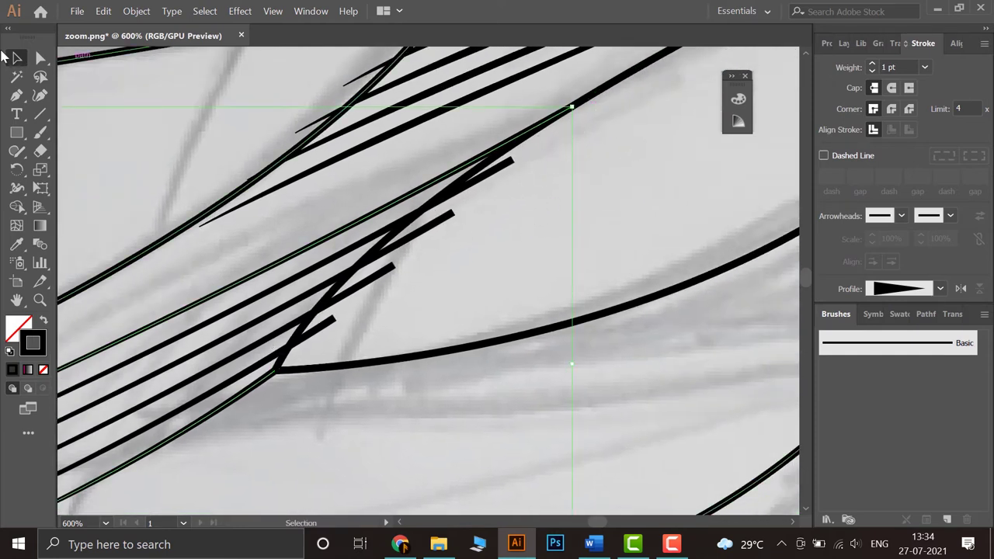
pyautogui.press('a')
pyautogui.click(570, 106)
pyautogui.click(646, 188)
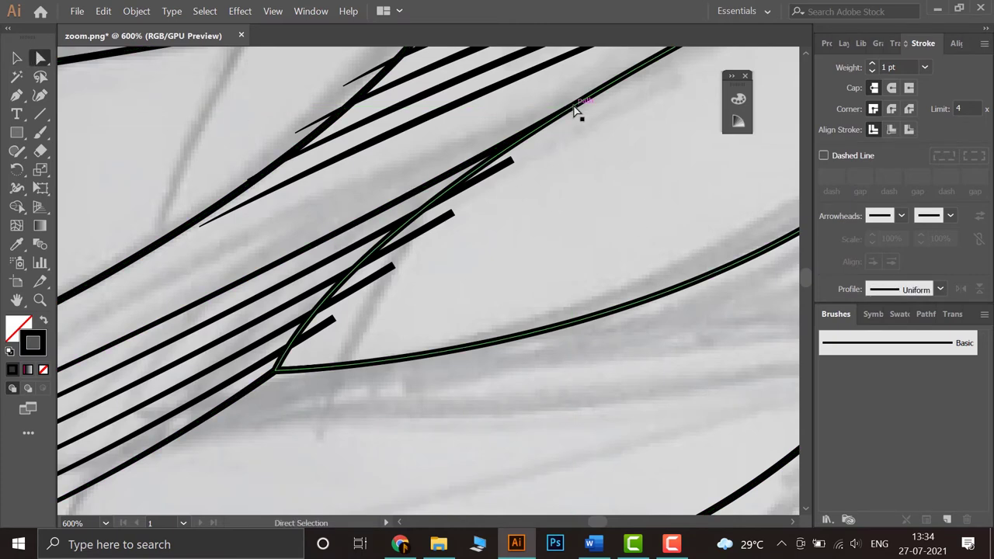
pyautogui.moveTo(573, 108); pyautogui.dragTo(369, 250)
pyautogui.press('space')
pyautogui.moveTo(407, 305); pyautogui.dragTo(491, 272)
pyautogui.moveTo(455, 218); pyautogui.dragTo(437, 233)
pyautogui.click(468, 264)
pyautogui.scroll(-4, 467, 288)
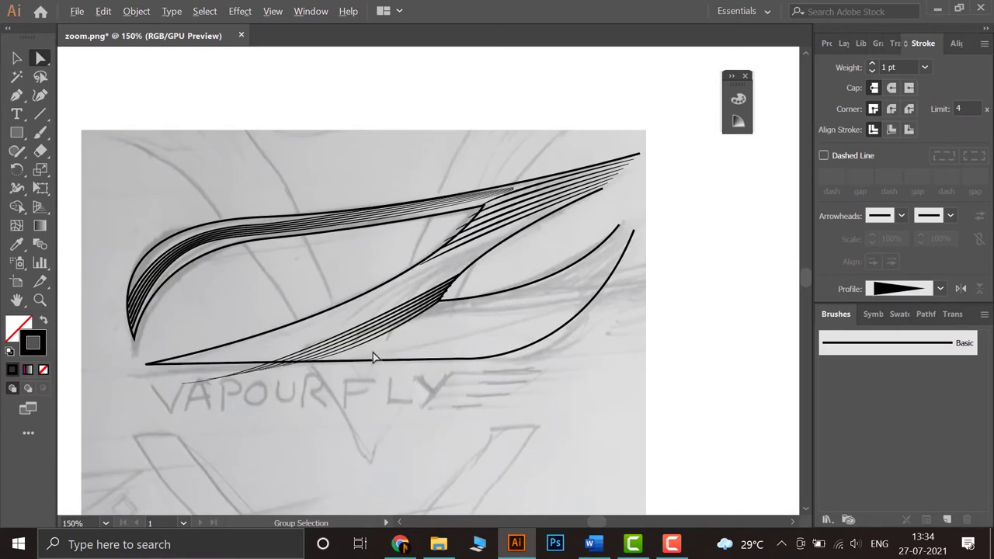
# Step: Move the left end anchor of the blend's top line up inside the body outline near the left tip
pyautogui.click(297, 362)
pyautogui.scroll(5, 173, 402)
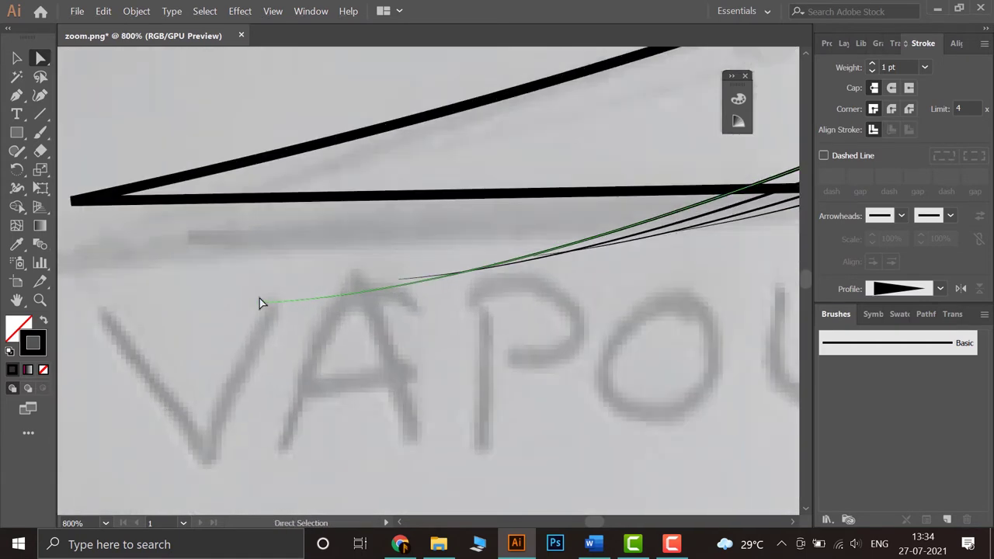
pyautogui.moveTo(267, 308); pyautogui.dragTo(241, 180)
pyautogui.click(395, 281)
pyautogui.scroll(-4, 395, 280)
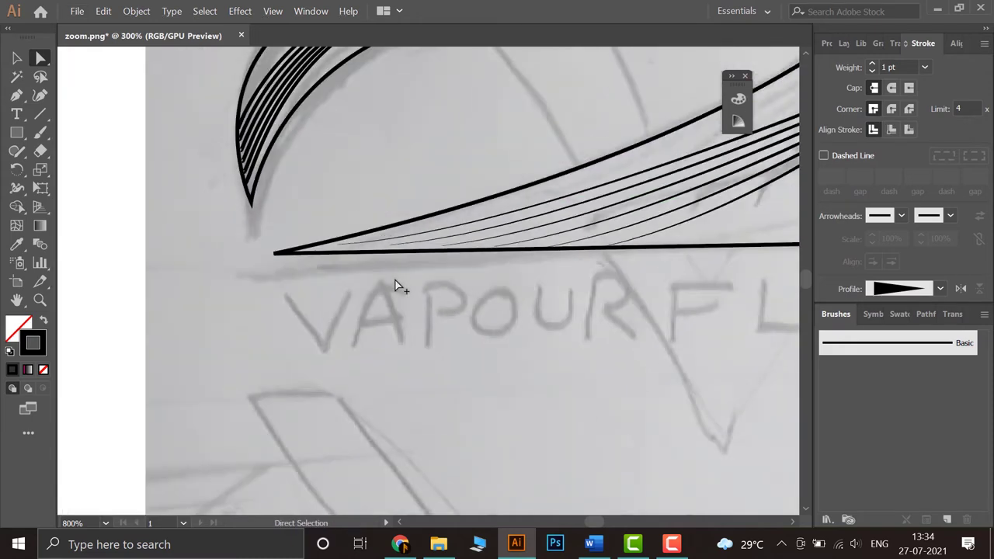
pyautogui.scroll(-4, 307, 339)
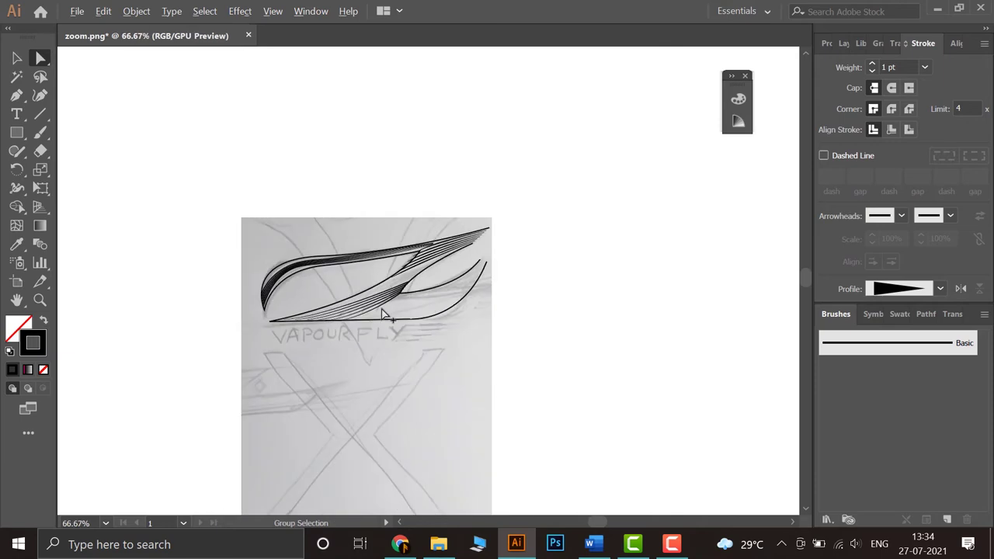
pyautogui.scroll(5, 383, 313)
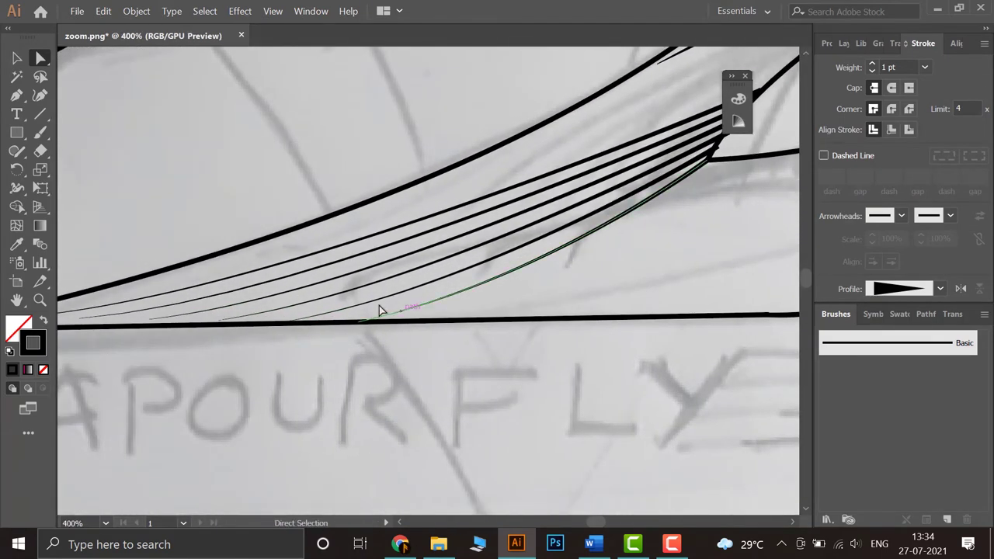
pyautogui.scroll(-1, 551, 297)
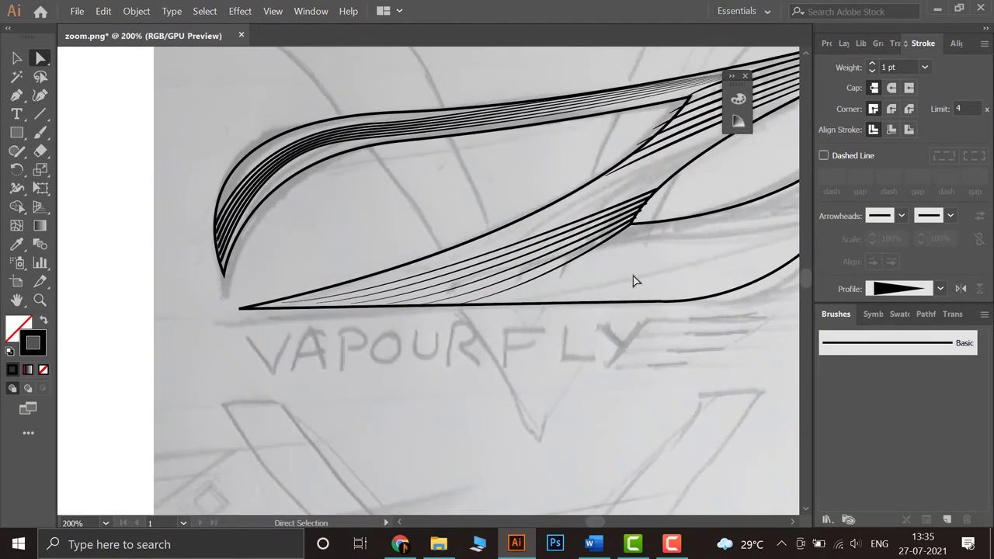
# Step: Draw a curved path from the blend's bottom line just below the cutout's corner to the right tip, following the cutout's lower edge
pyautogui.moveTo(473, 399); pyautogui.dragTo(195, 489)
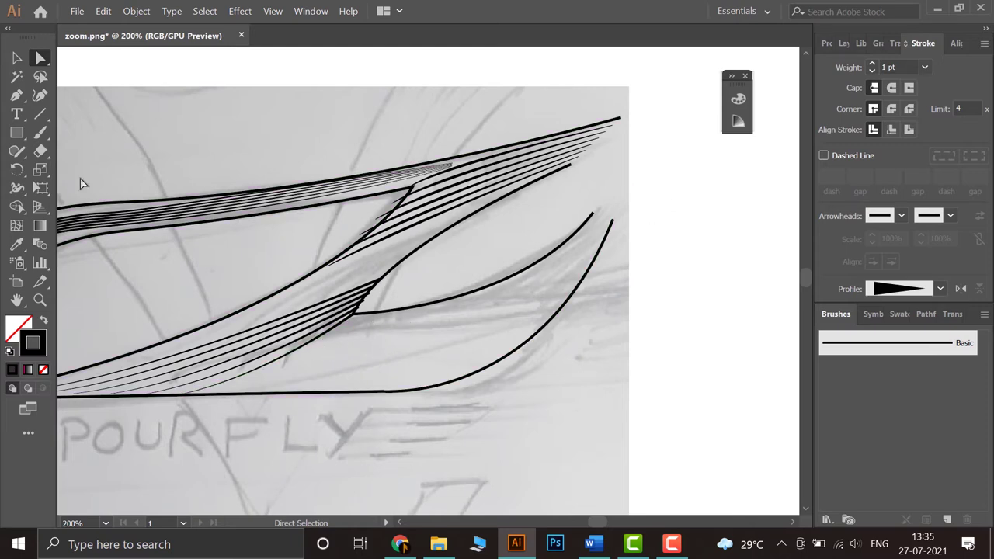
pyautogui.click(16, 95)
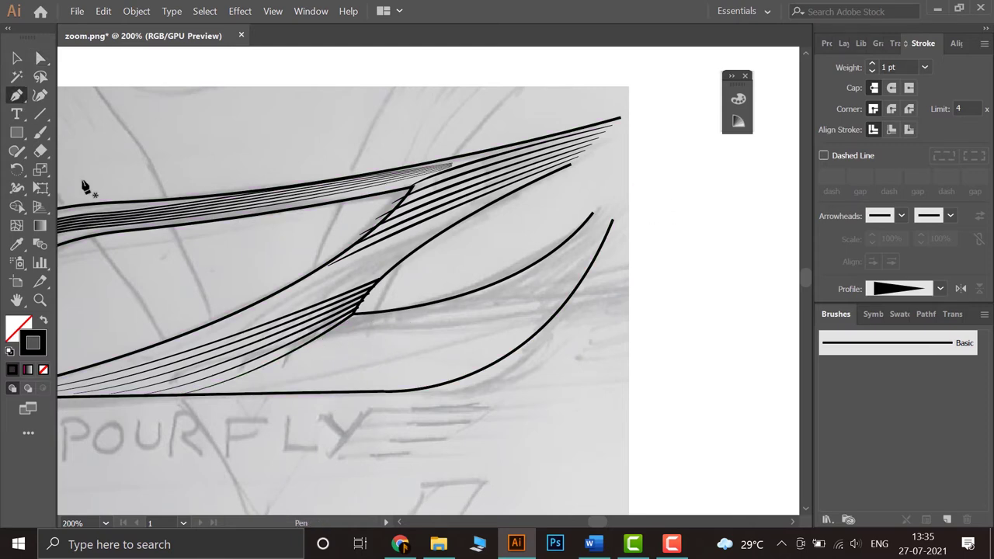
pyautogui.click(327, 332)
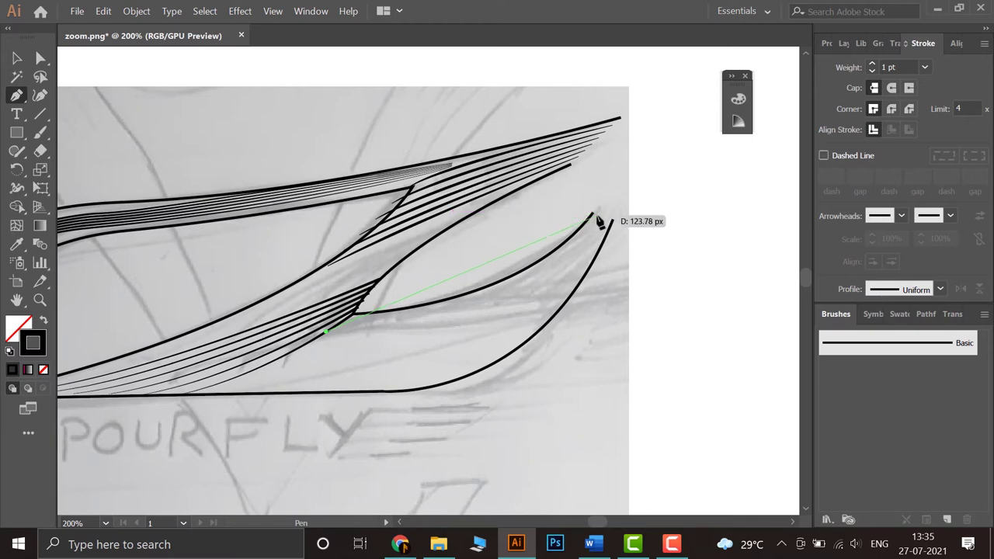
pyautogui.moveTo(595, 216); pyautogui.dragTo(641, 150)
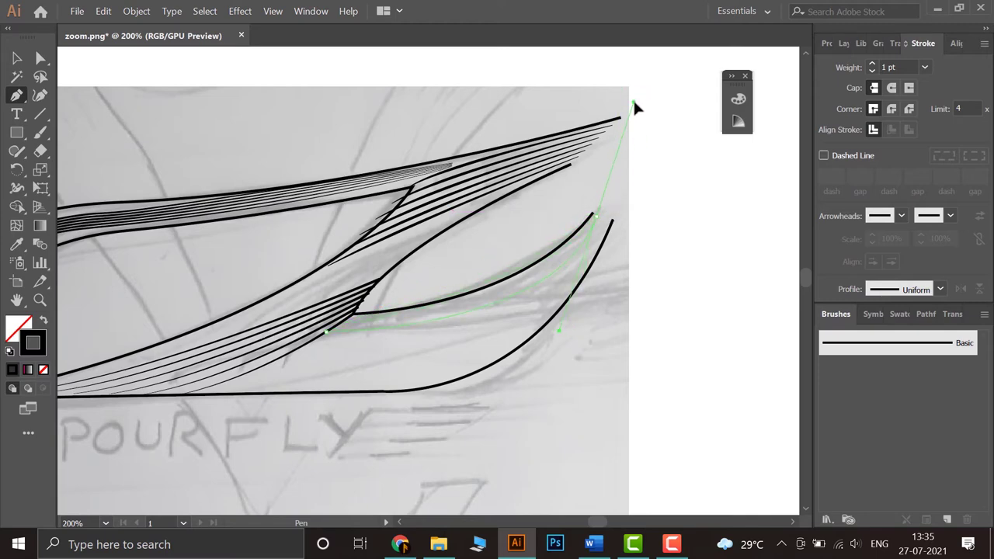
pyautogui.moveTo(658, 113); pyautogui.dragTo(657, 114)
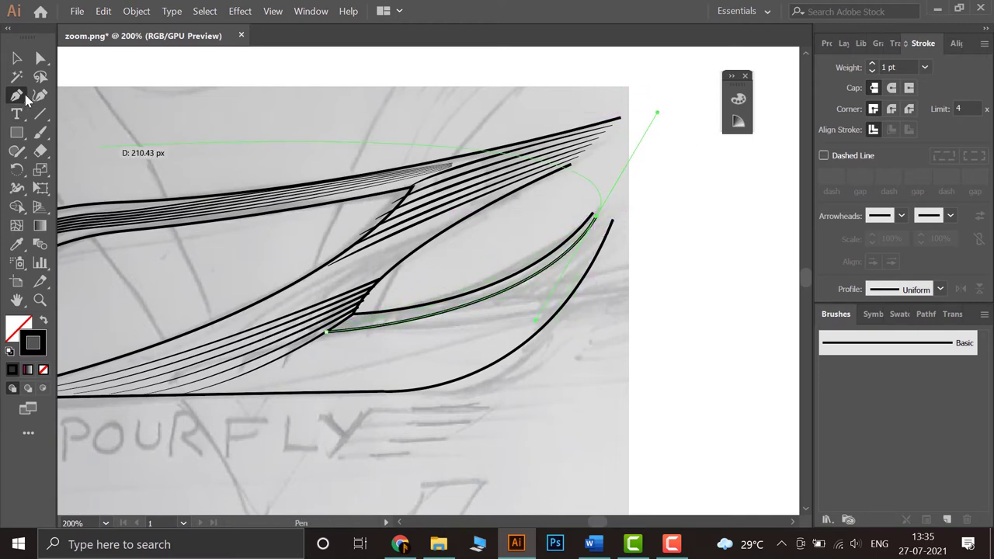
# Step: Draw a second curved path from the lower part of the blend's bottom line to the right tip, following the body's outer curve
pyautogui.click(230, 380)
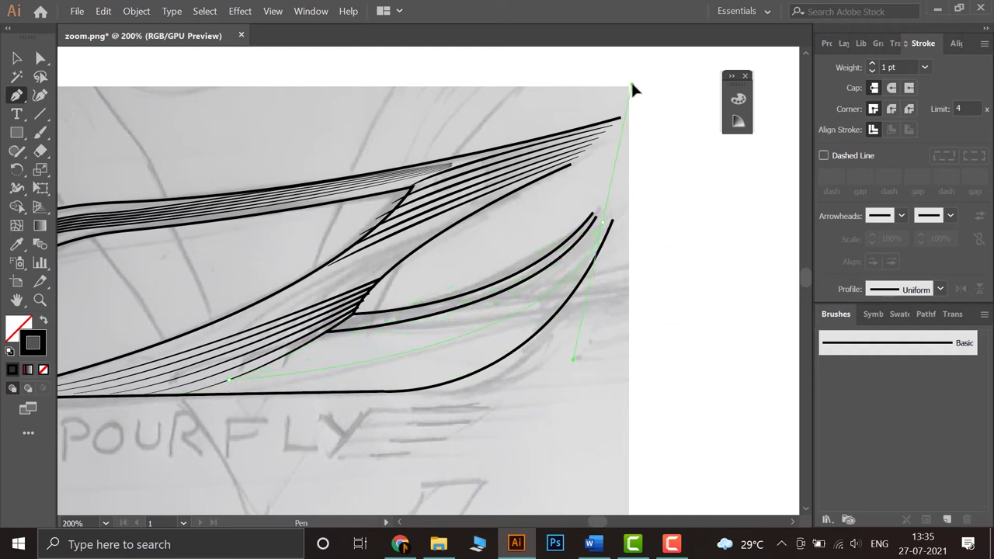
pyautogui.scroll(-2, 632, 84)
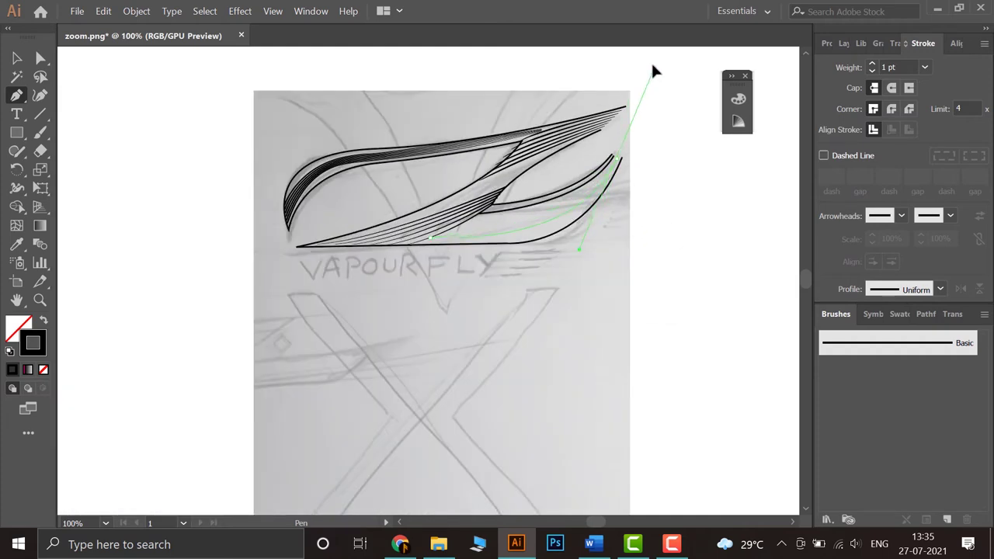
pyautogui.moveTo(647, 63); pyautogui.dragTo(658, 129)
pyautogui.scroll(2, 679, 59)
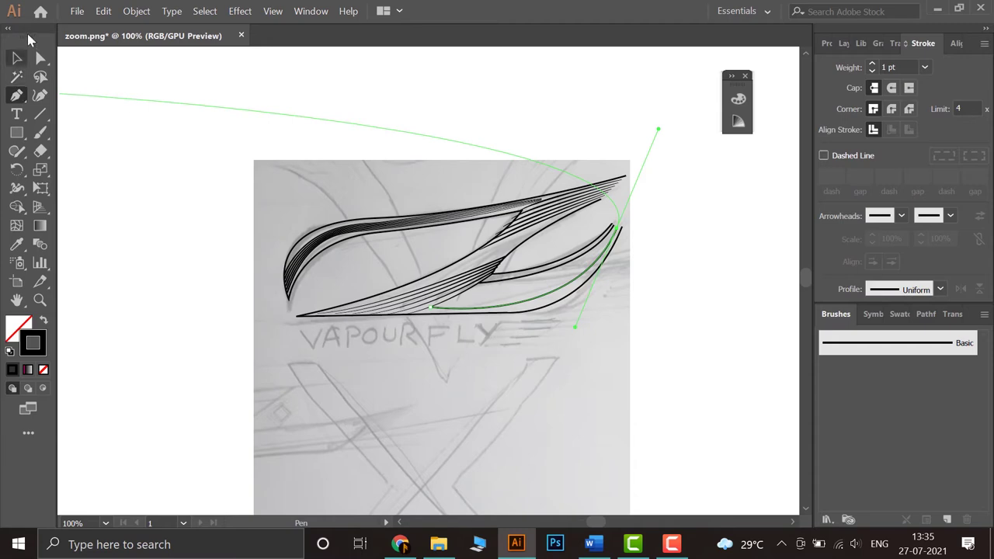
# Step: Apply the triangular tapered width profile to the two new curved paths in the body's right part
pyautogui.click(17, 58)
pyautogui.scroll(5, 544, 296)
pyautogui.scroll(-10, 536, 315)
pyautogui.scroll(5, 522, 308)
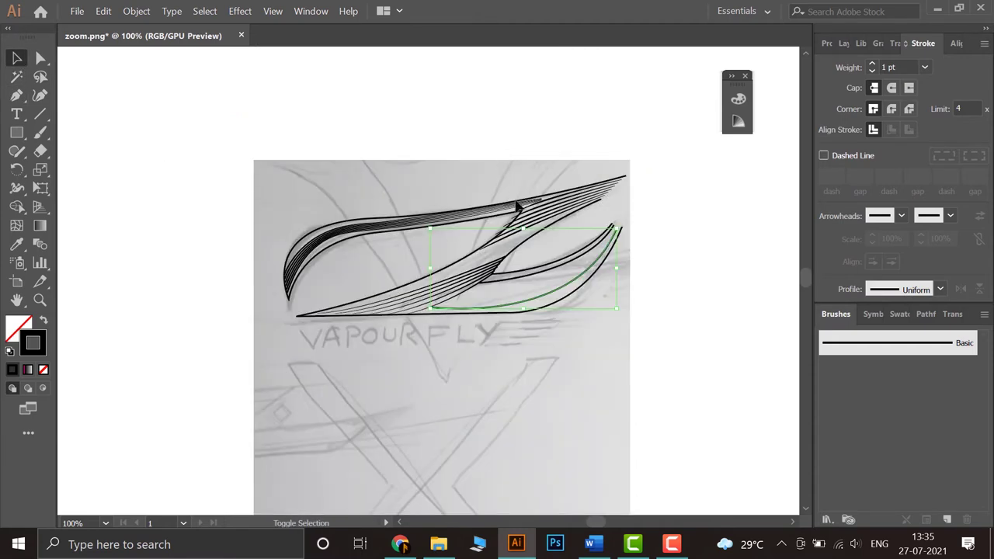
pyautogui.click(940, 290)
pyautogui.click(889, 421)
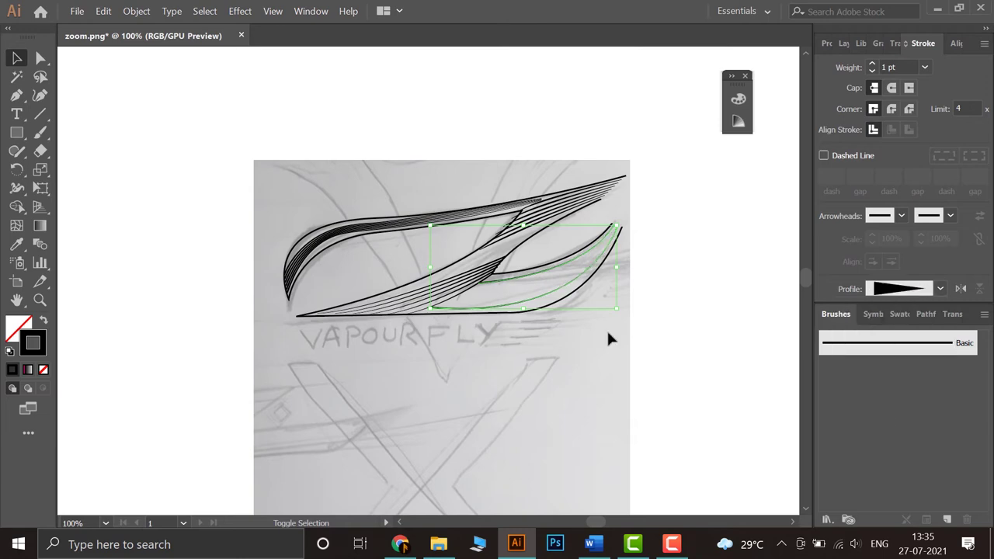
# Step: Blend the two tapered paths into speed lines filling the body's right part below the cutout
pyautogui.scroll(4, 554, 318)
pyautogui.scroll(-2, 525, 366)
pyautogui.click(518, 397)
pyautogui.click(485, 315)
pyautogui.keyDown('shift'); pyautogui.click(489, 268); pyautogui.keyUp('shift')
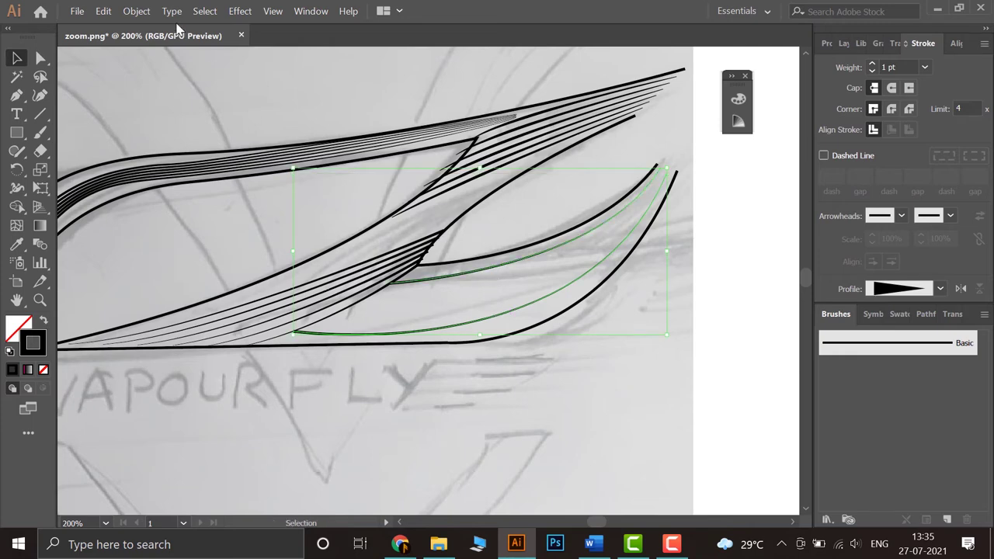
pyautogui.click(136, 11)
pyautogui.moveTo(302, 365)
pyautogui.click(389, 365)
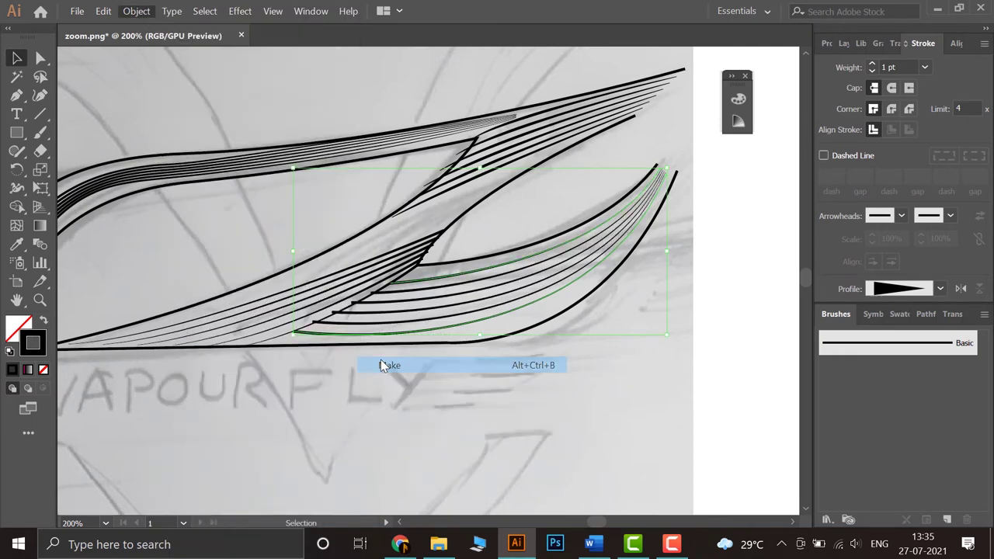
# Step: Adjust the left end anchor of the new blend's top line along the lower edge of the neighbouring speed lines
pyautogui.hotkey('ctrl', '1')
pyautogui.scroll(5, 402, 378)
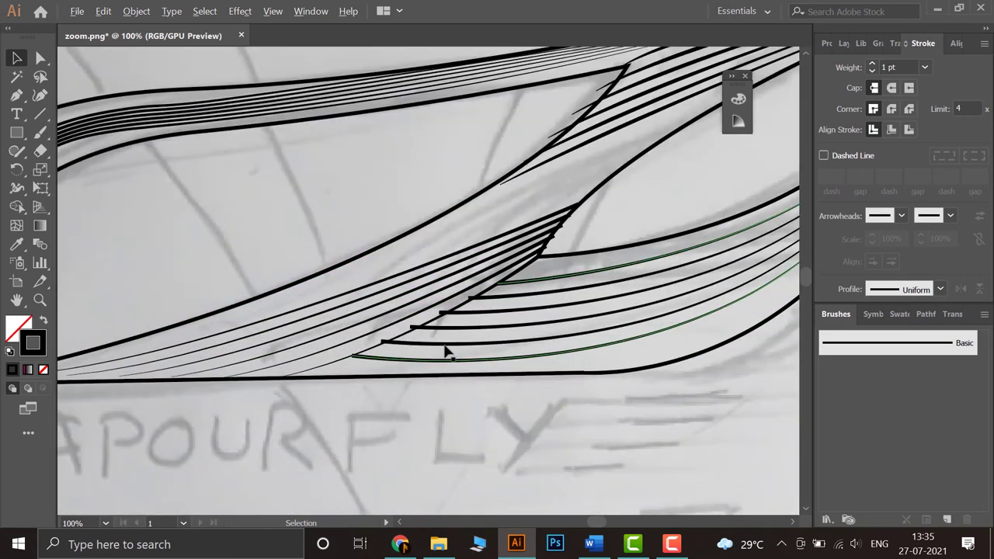
pyautogui.click(554, 222)
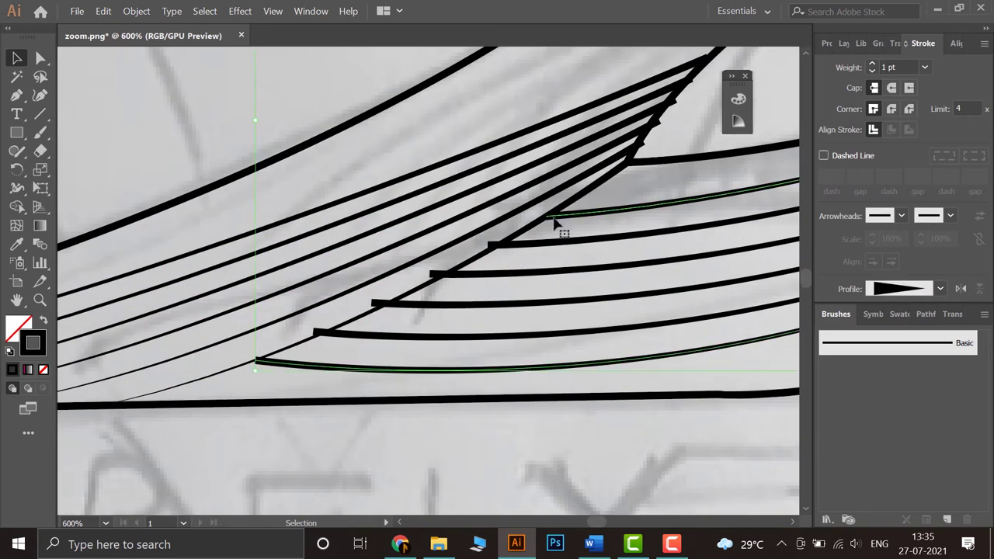
pyautogui.click(41, 57)
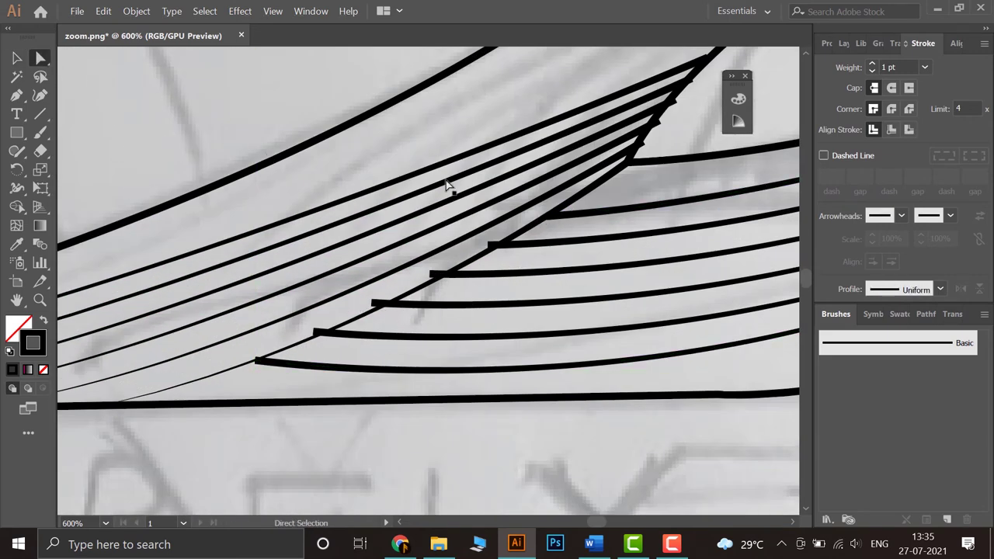
pyautogui.click(548, 220)
pyautogui.moveTo(548, 220); pyautogui.dragTo(484, 262)
pyautogui.click(466, 464)
pyautogui.scroll(-5, 466, 464)
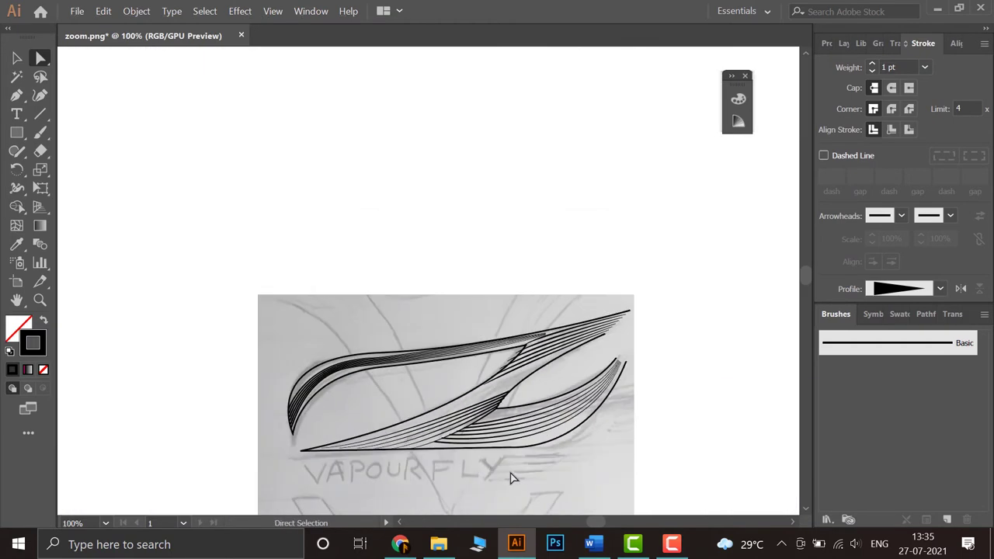
pyautogui.scroll(2, 513, 474)
pyautogui.scroll(-4, 520, 466)
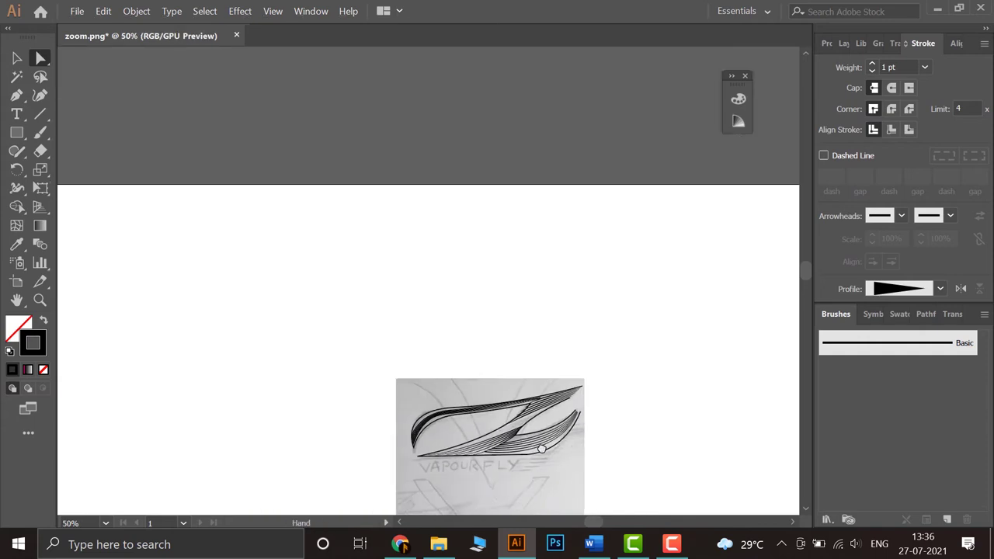
# Step: Move the left end anchor of the lower-right blend's bottom line down and left onto the body's bottom outline
pyautogui.scroll(-3, 541, 428)
pyautogui.scroll(4, 459, 272)
pyautogui.scroll(3, 334, 204)
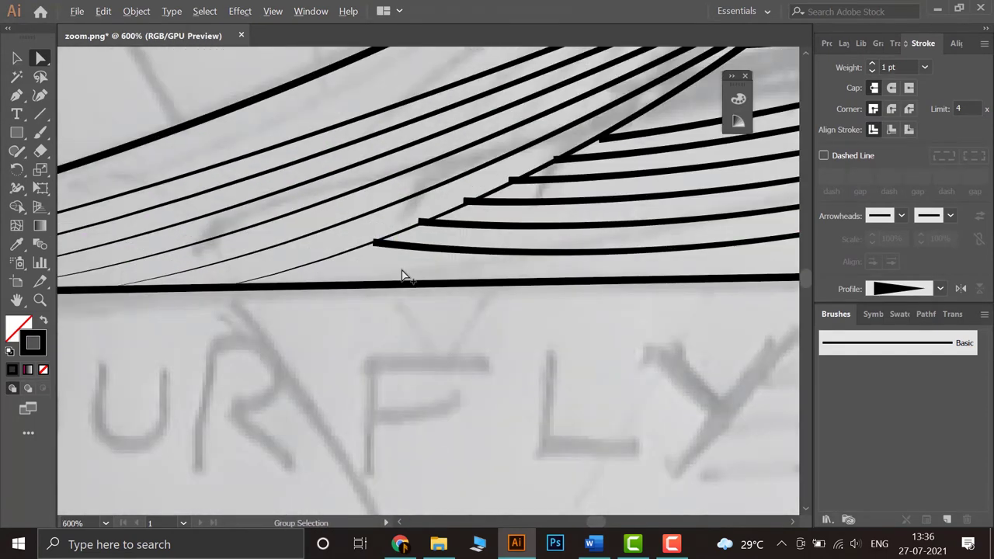
pyautogui.click(376, 245)
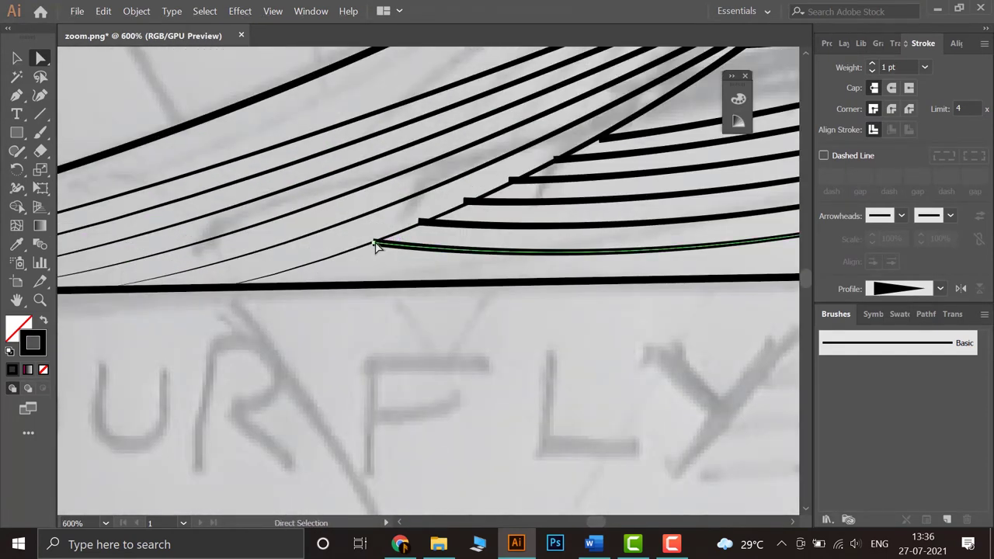
pyautogui.moveTo(376, 245); pyautogui.dragTo(240, 291)
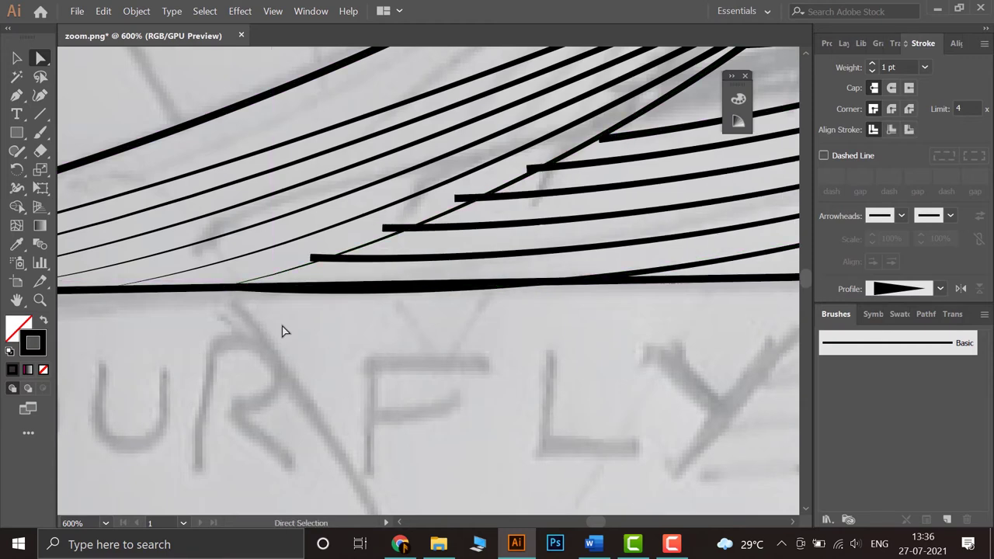
pyautogui.moveTo(244, 293); pyautogui.dragTo(282, 286)
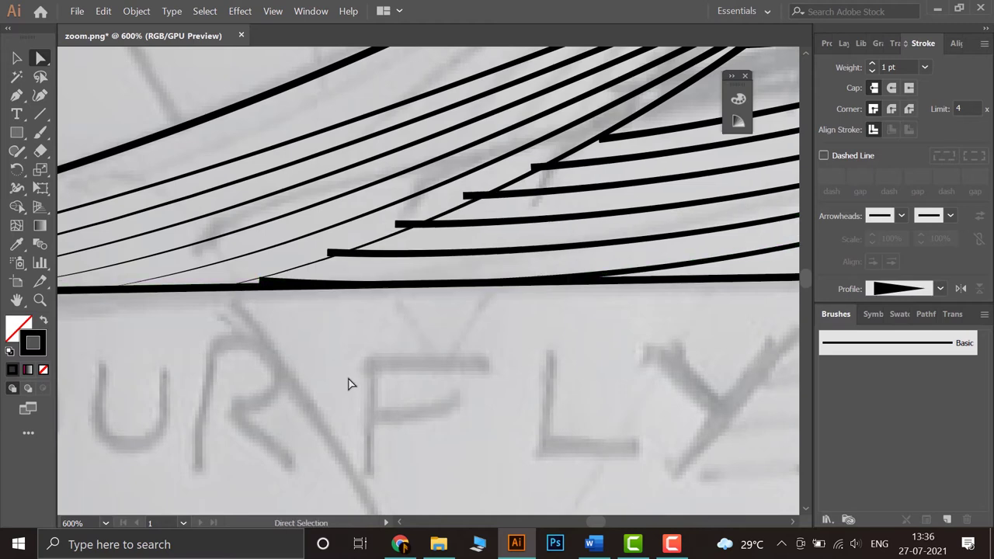
# Step: Move the left end anchor of the same blend's top line down along the diagonal edge of the neighbouring speed lines
pyautogui.click(601, 140)
pyautogui.moveTo(602, 141)
pyautogui.mouseDown()
pyautogui.moveTo(473, 204)
pyautogui.moveTo(435, 203)
pyautogui.moveTo(464, 208)
pyautogui.mouseUp()
pyautogui.scroll(-5, 637, 131)
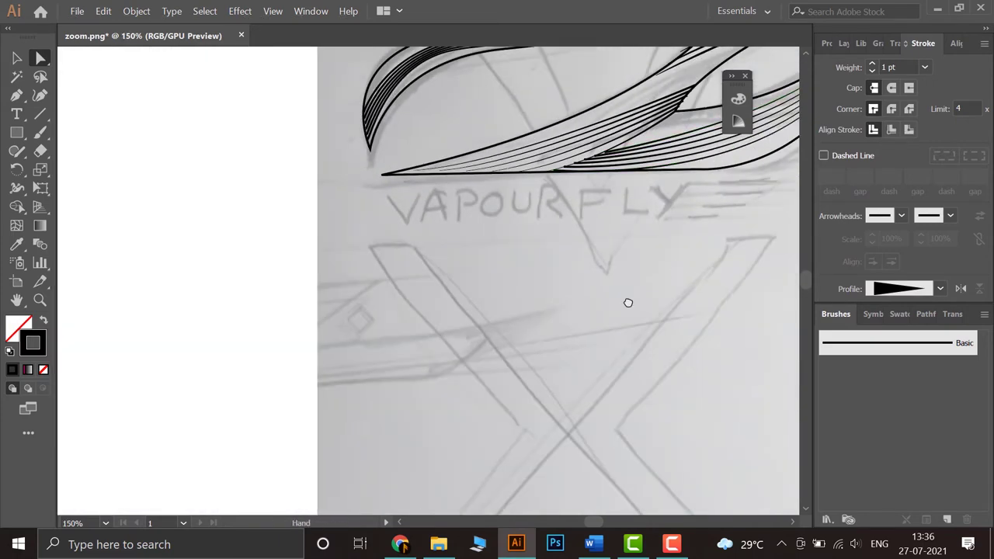
pyautogui.scroll(-3, 433, 377)
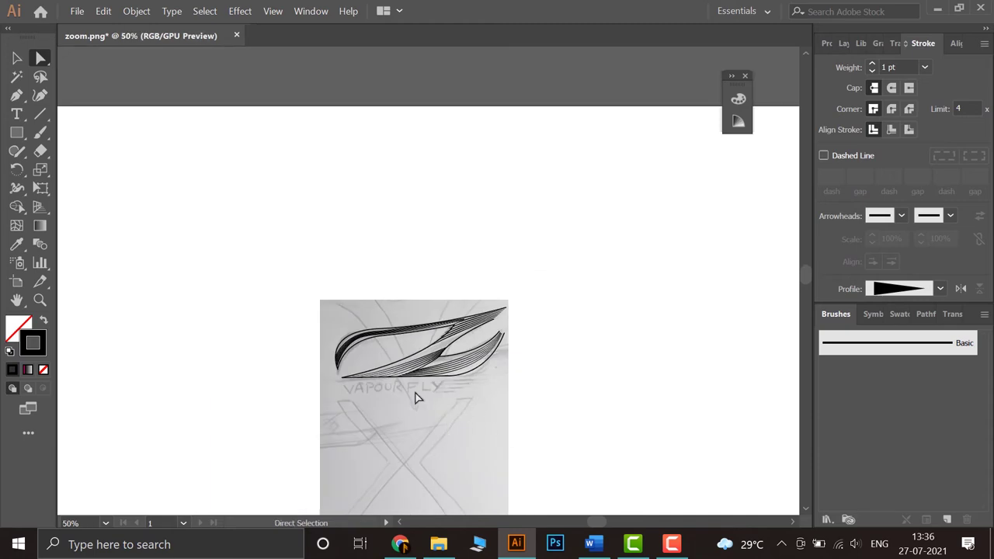
pyautogui.scroll(2, 415, 398)
pyautogui.moveTo(424, 388); pyautogui.dragTo(391, 405)
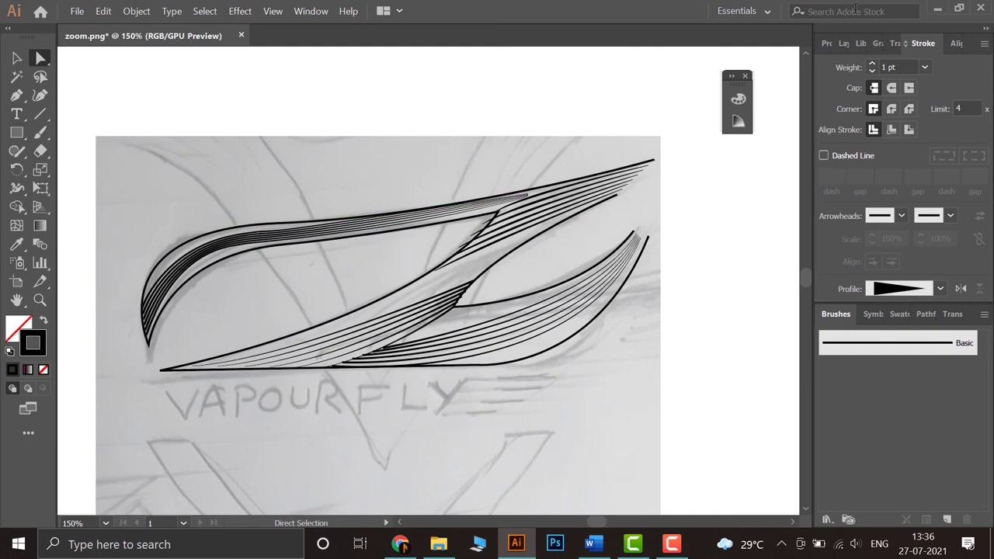
# Step: Apply the linear pink-black-white gradient to the stroke of the logo's outline paths and move its black stop to 40.4%
pyautogui.click(879, 44)
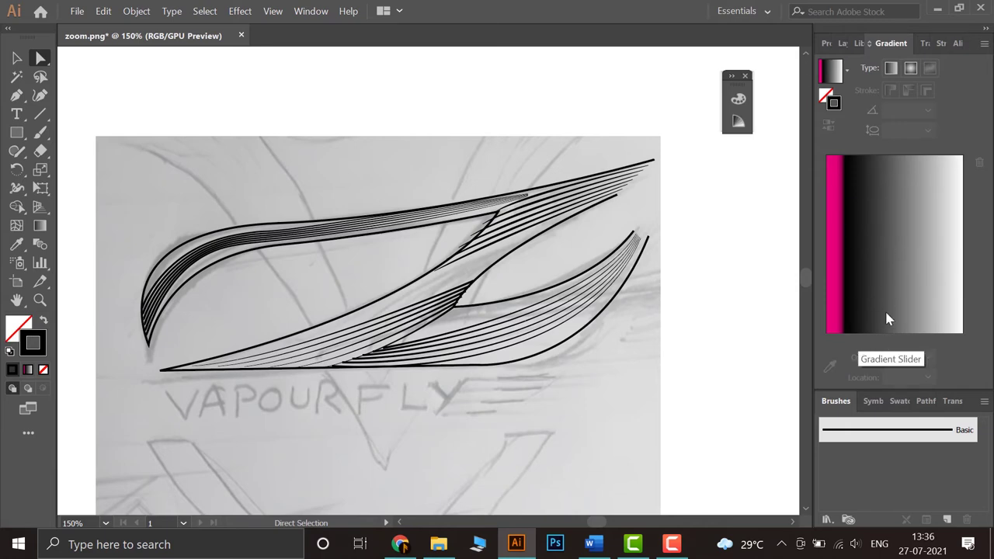
pyautogui.click(845, 338)
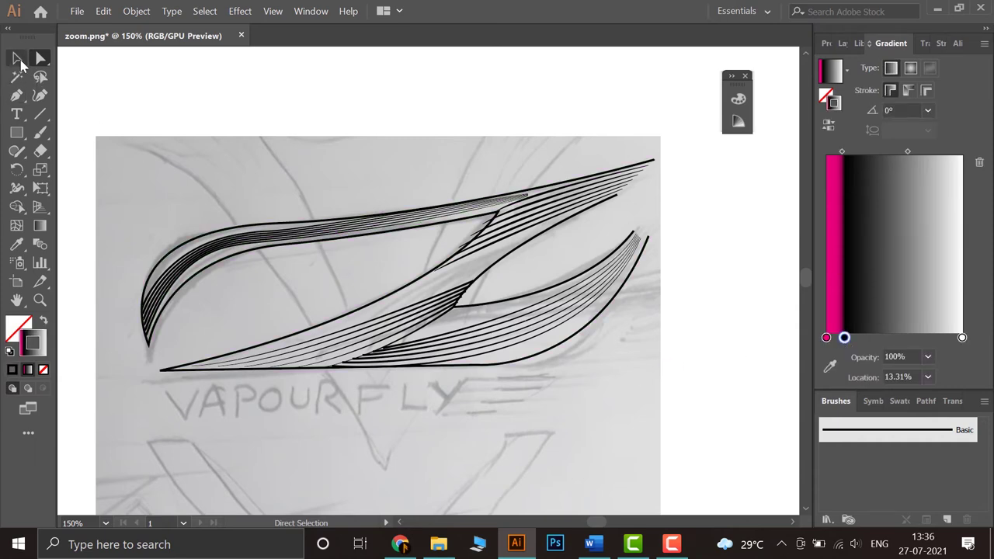
pyautogui.click(20, 62)
pyautogui.click(346, 246)
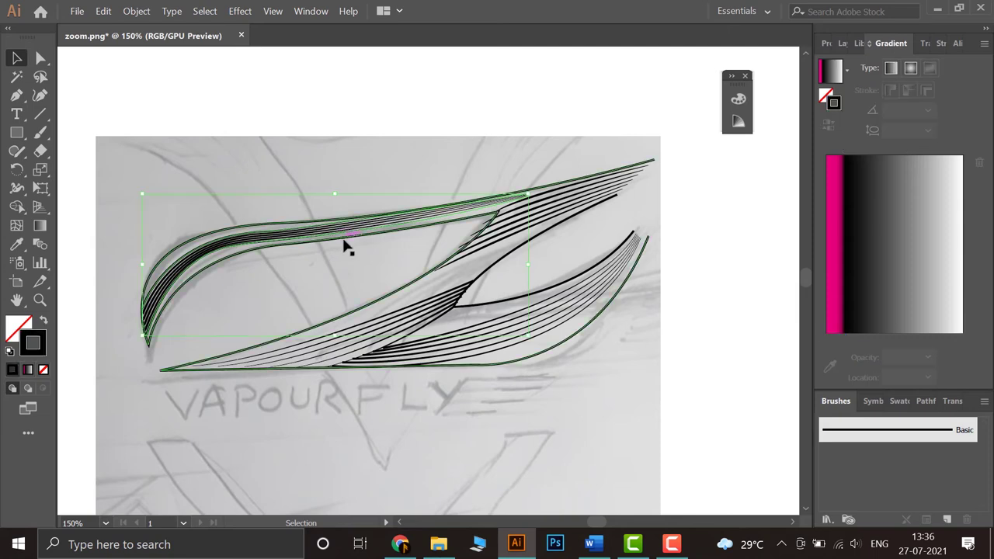
pyautogui.hotkey('ctrl', 'a')
pyautogui.click(846, 333)
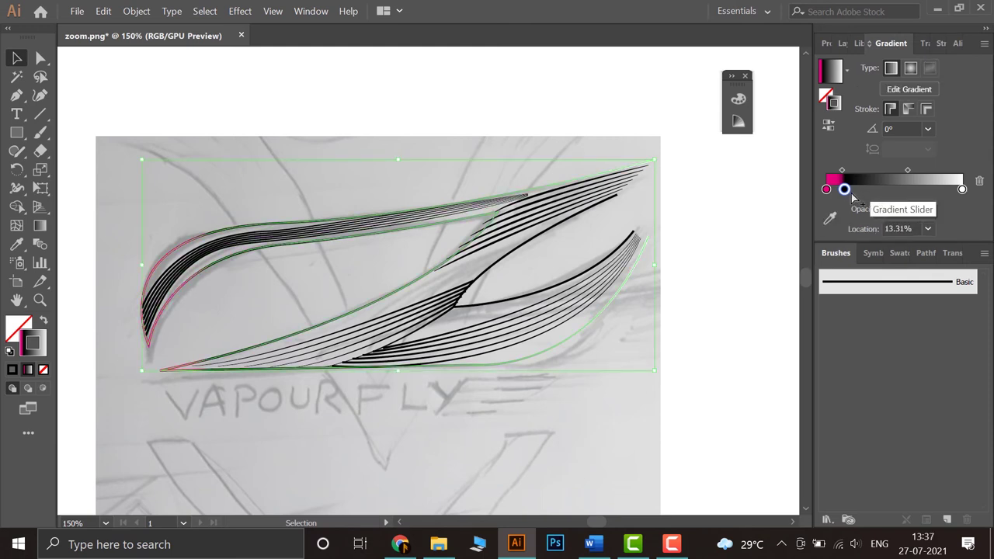
pyautogui.moveTo(846, 192)
pyautogui.mouseDown()
pyautogui.moveTo(891, 188)
pyautogui.moveTo(853, 170)
pyautogui.mouseUp()
pyautogui.click(733, 280)
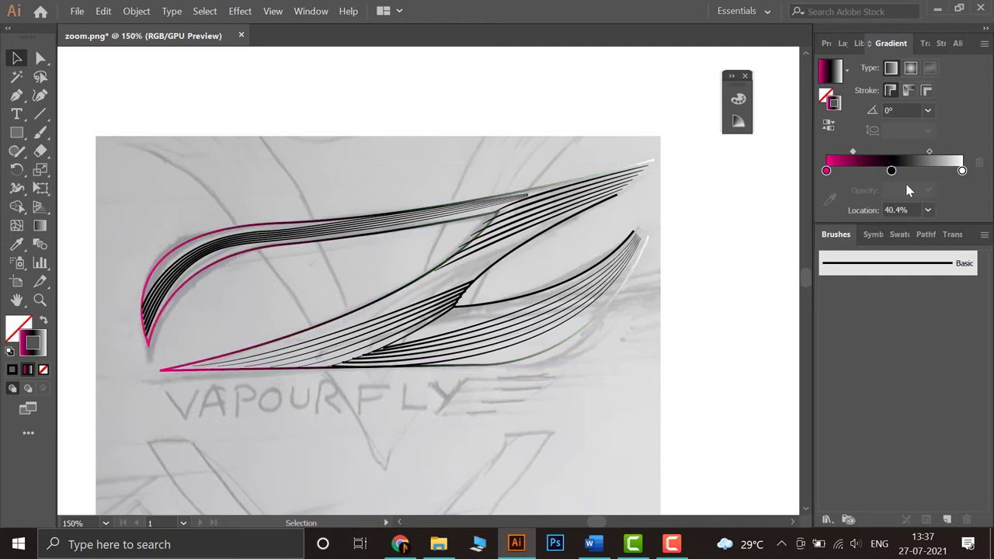
# Step: Hide the sketch on Layer 1 to check the logo linework on its own, and show it again
pyautogui.click(827, 44)
pyautogui.click(862, 43)
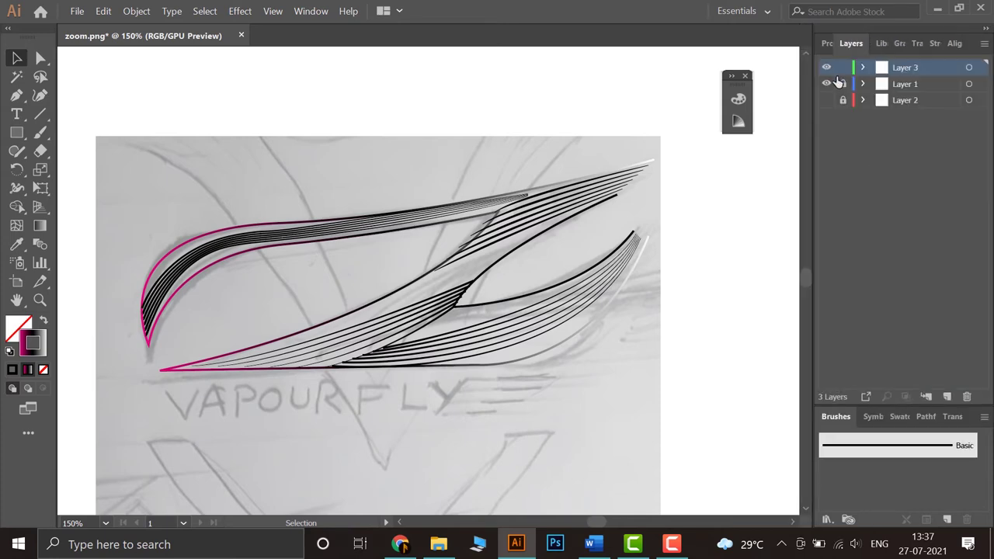
pyautogui.click(827, 87)
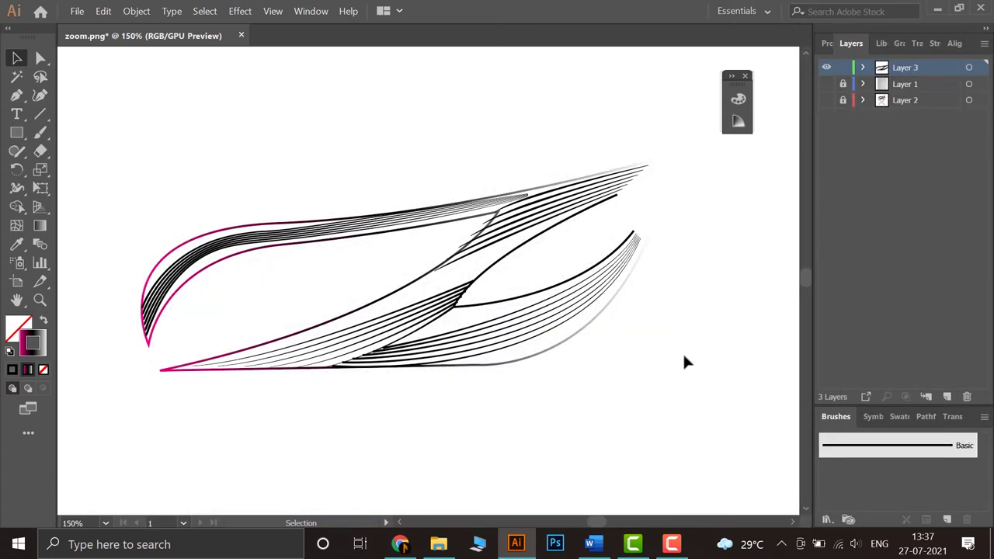
pyautogui.click(827, 83)
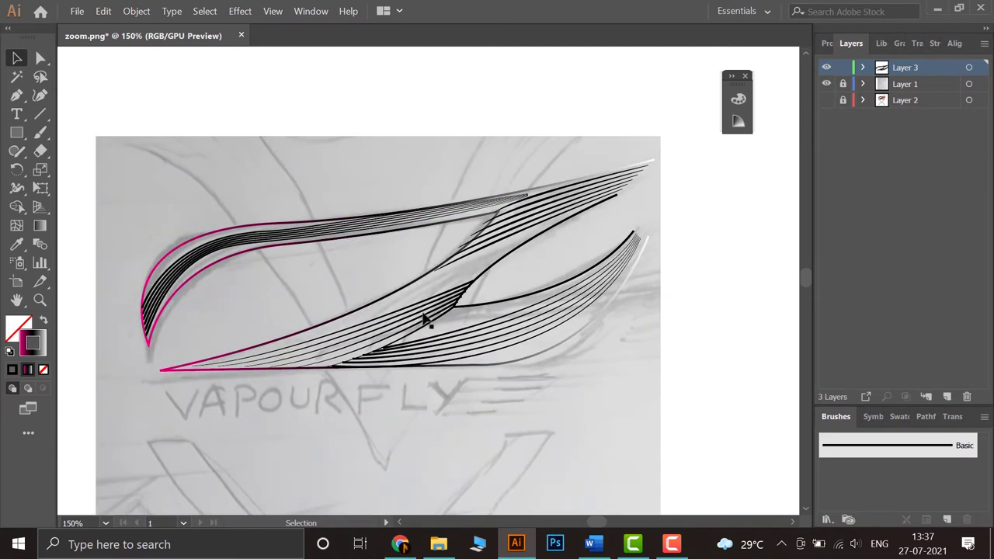
# Step: Draw a rectangle about 321 by 433 px covering the whole sketch image
pyautogui.scroll(-4, 591, 310)
pyautogui.scroll(-2, 661, 295)
pyautogui.moveTo(627, 323); pyautogui.dragTo(573, 274)
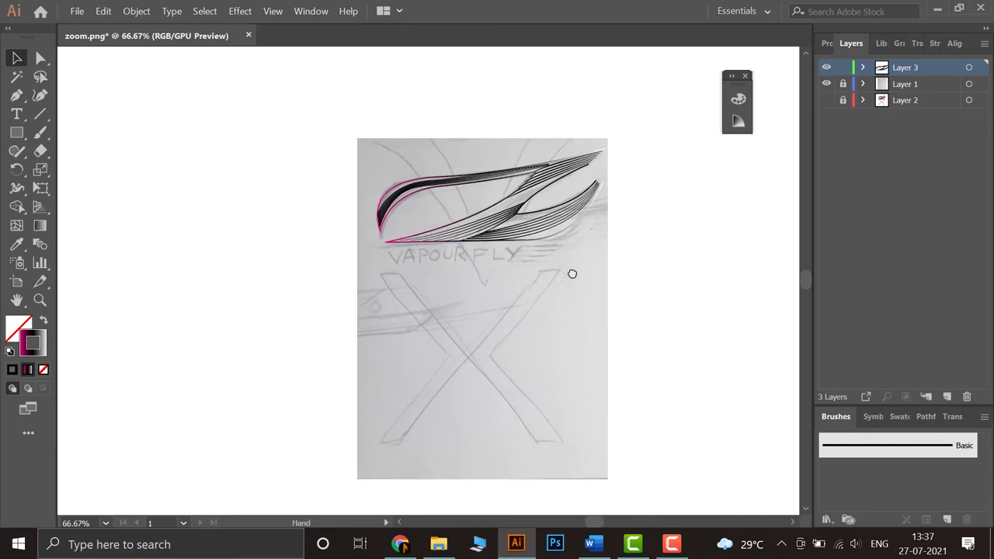
pyautogui.click(16, 132)
pyautogui.moveTo(355, 138); pyautogui.dragTo(611, 481)
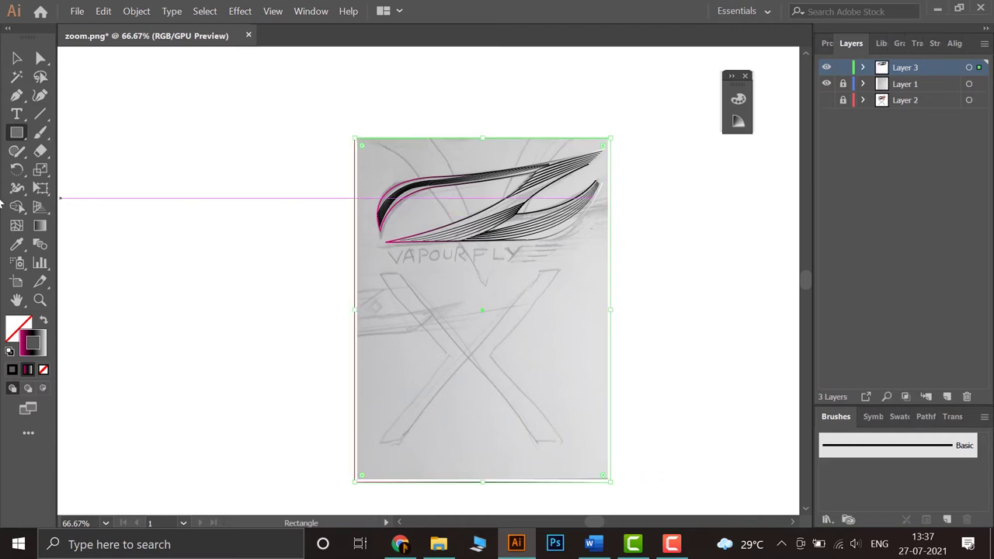
# Step: Unlock Layer 1 and move the rectangle from Layer 3 into it, beneath the sketch image
pyautogui.click(863, 68)
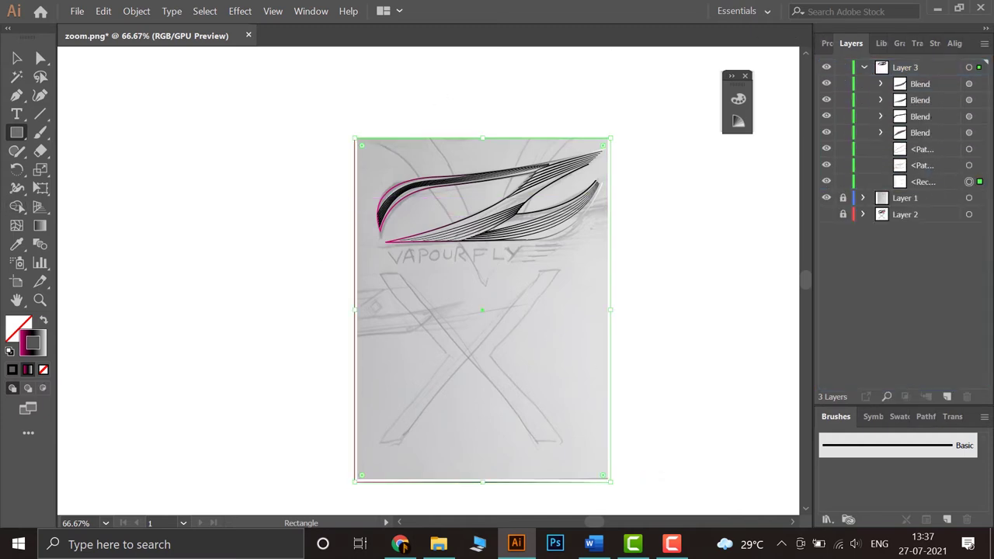
pyautogui.click(936, 185)
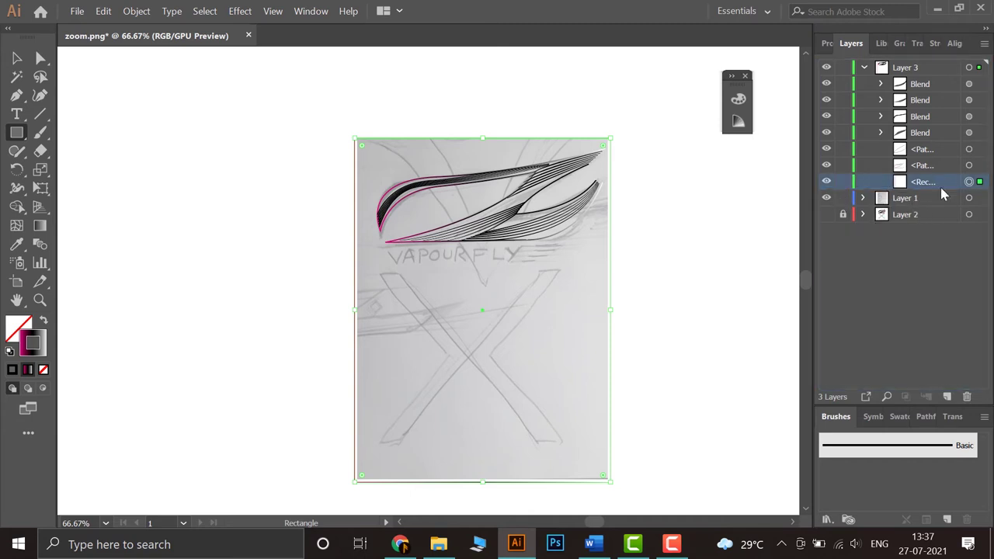
pyautogui.moveTo(933, 198); pyautogui.dragTo(920, 202)
pyautogui.click(863, 182)
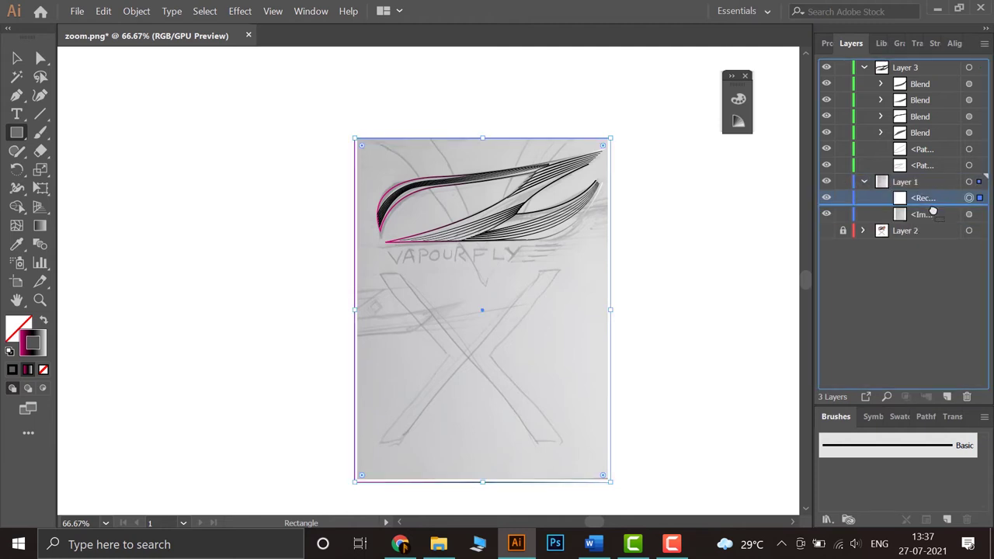
pyautogui.click(935, 219)
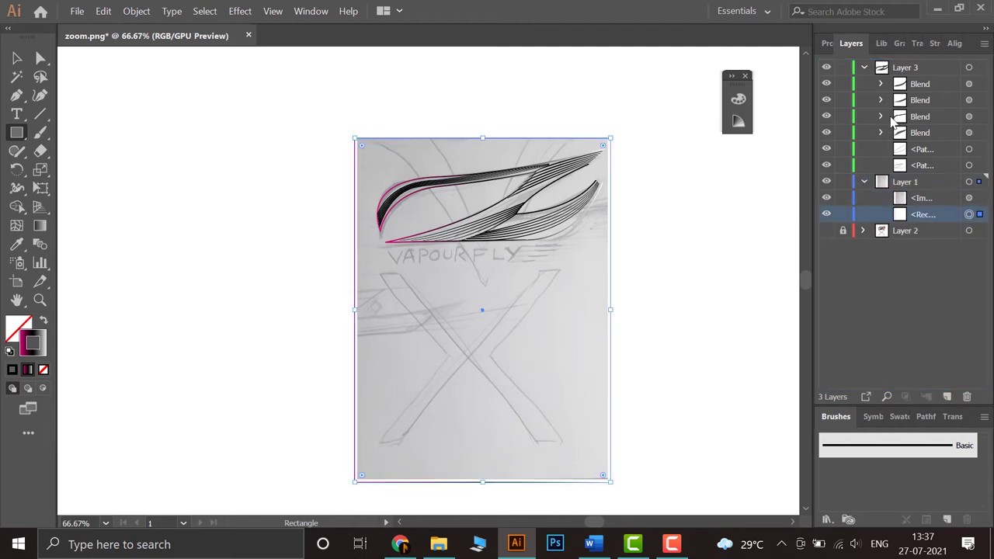
# Step: Fill the rectangle with black and hide the sketch image above it
pyautogui.click(826, 43)
pyautogui.click(814, 216)
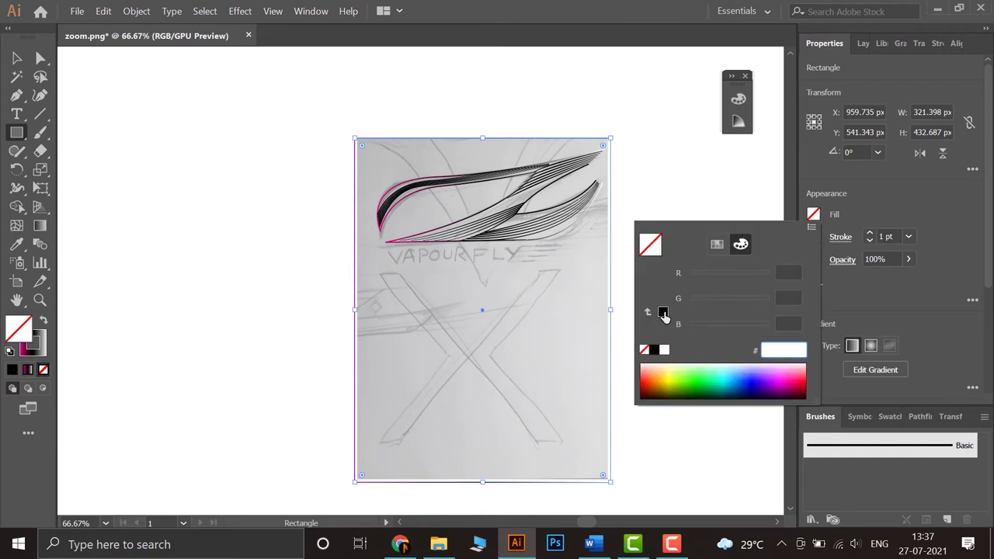
pyautogui.click(663, 314)
pyautogui.click(941, 286)
pyautogui.click(698, 288)
pyautogui.click(544, 300)
pyautogui.click(861, 44)
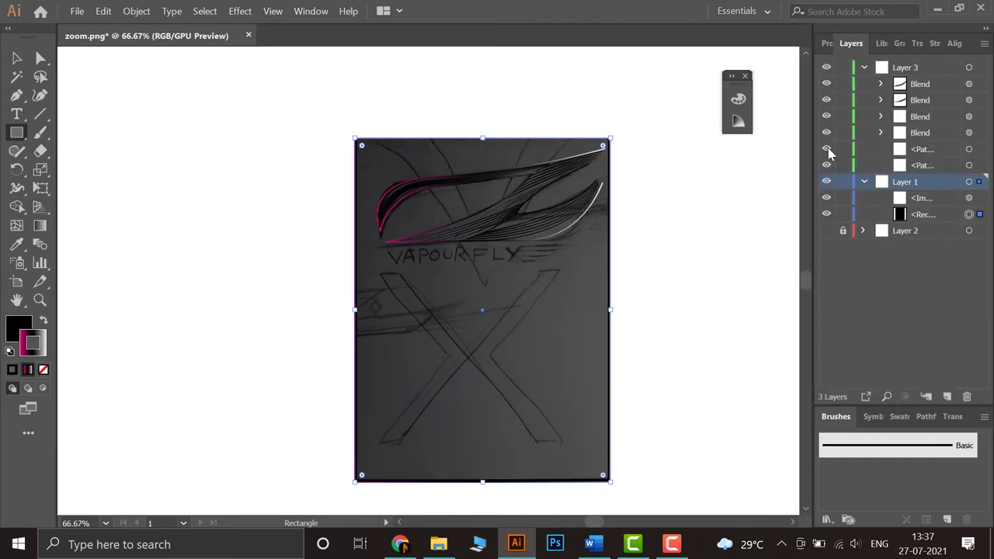
pyautogui.click(826, 199)
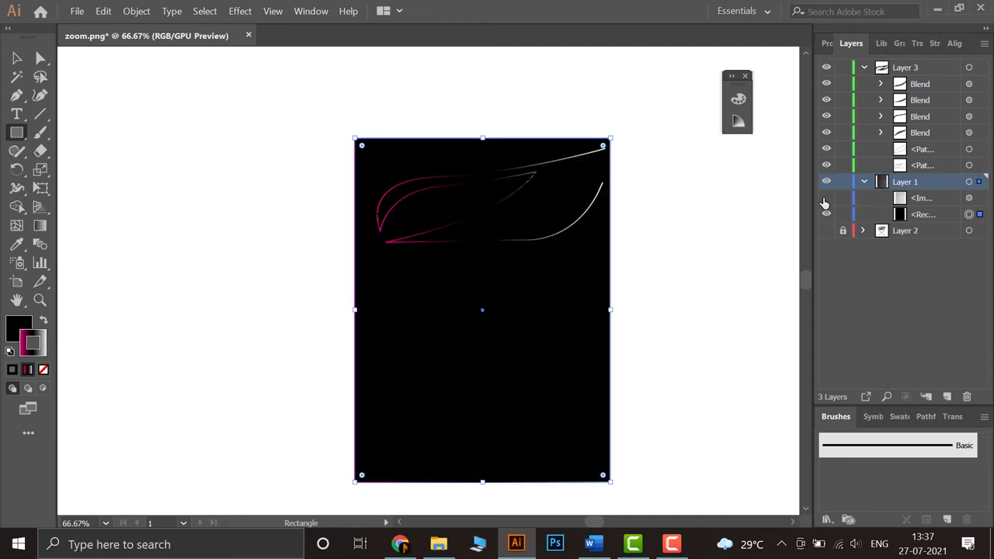
# Step: Apply the pink-black-white gradient to the stroke of the speed-line blend in the upper band
pyautogui.click(16, 59)
pyautogui.click(166, 161)
pyautogui.scroll(2, 526, 220)
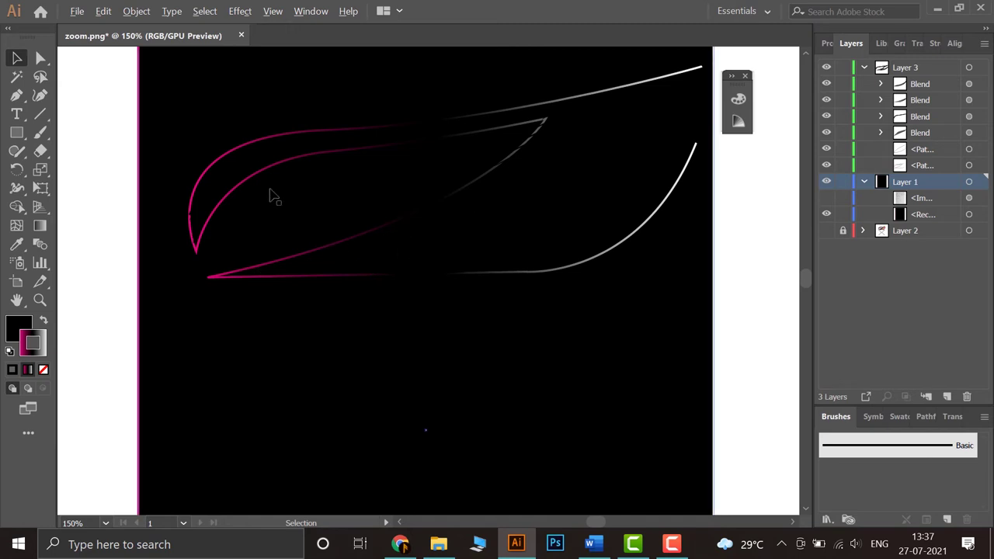
pyautogui.click(547, 123)
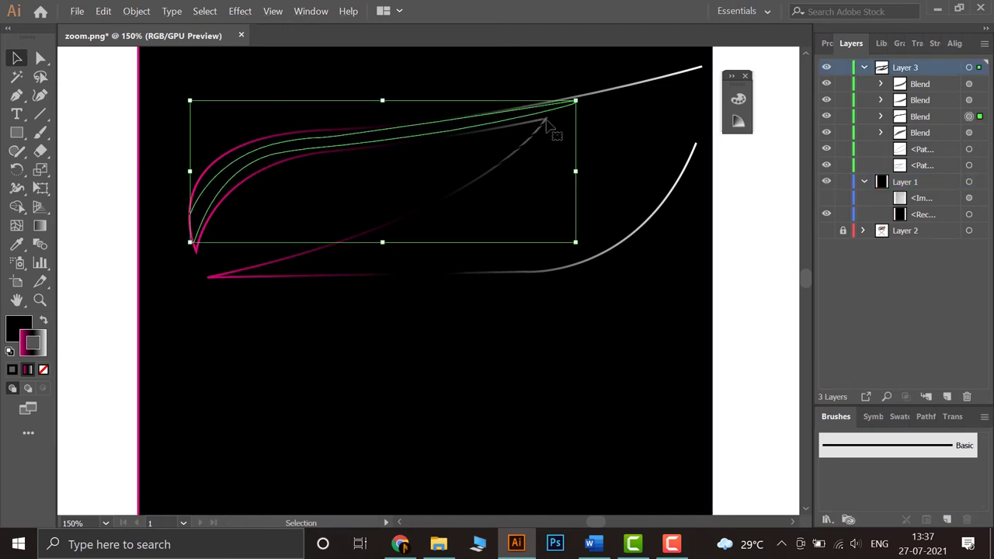
pyautogui.click(829, 44)
pyautogui.click(894, 44)
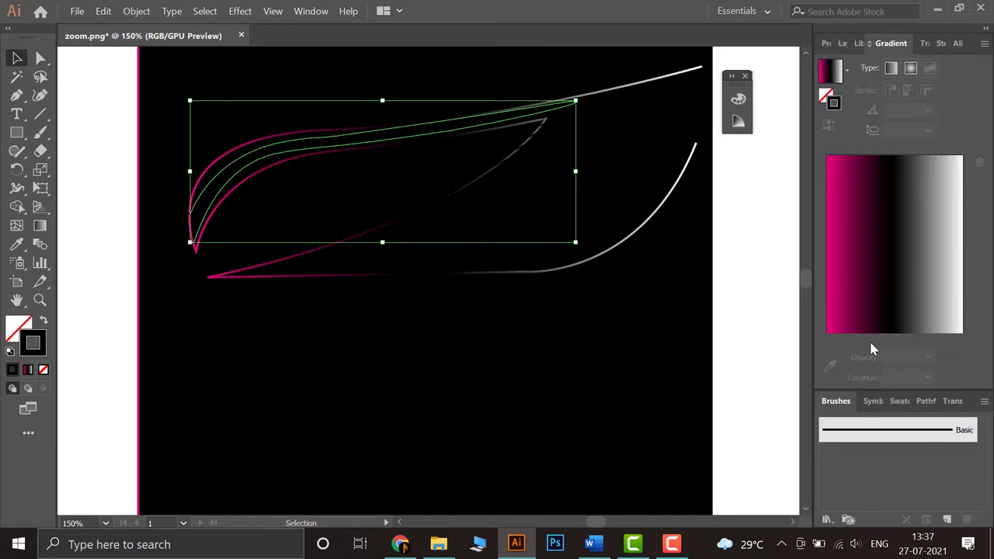
pyautogui.click(760, 337)
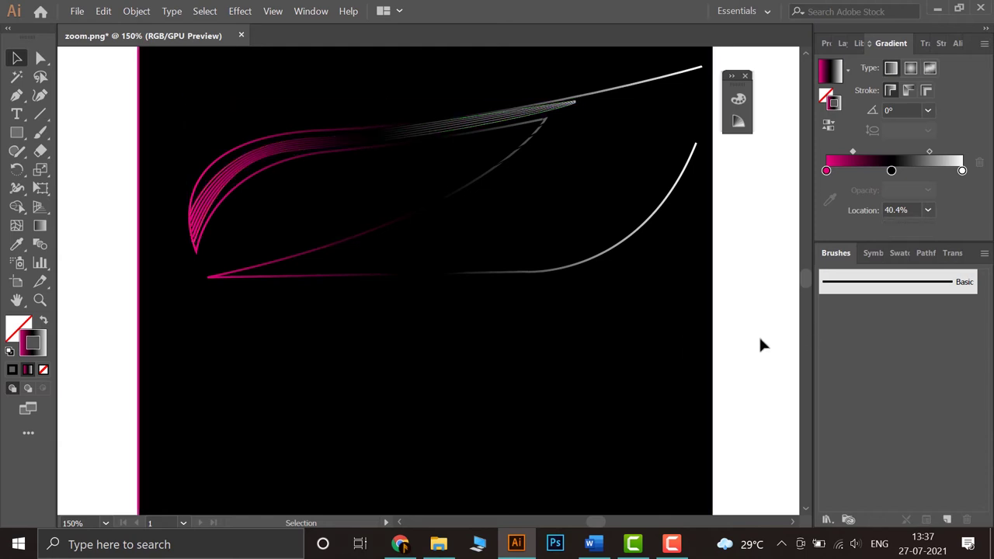
# Step: Change the middle stop of the upper band blend's gradient to yellow at the 47.95% location
pyautogui.click(404, 138)
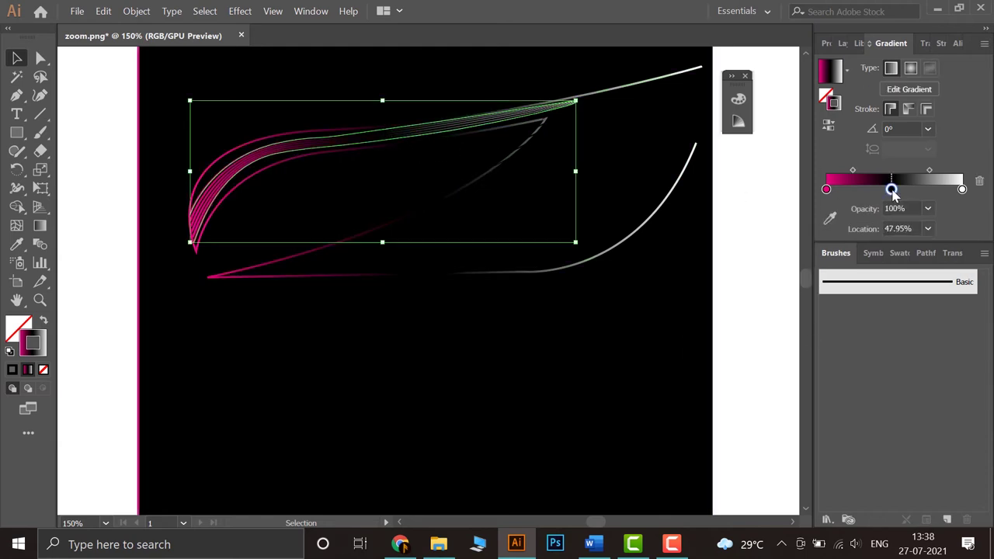
pyautogui.doubleClick(892, 190)
pyautogui.moveTo(811, 342); pyautogui.dragTo(813, 341)
pyautogui.click(739, 391)
pyautogui.click(751, 364)
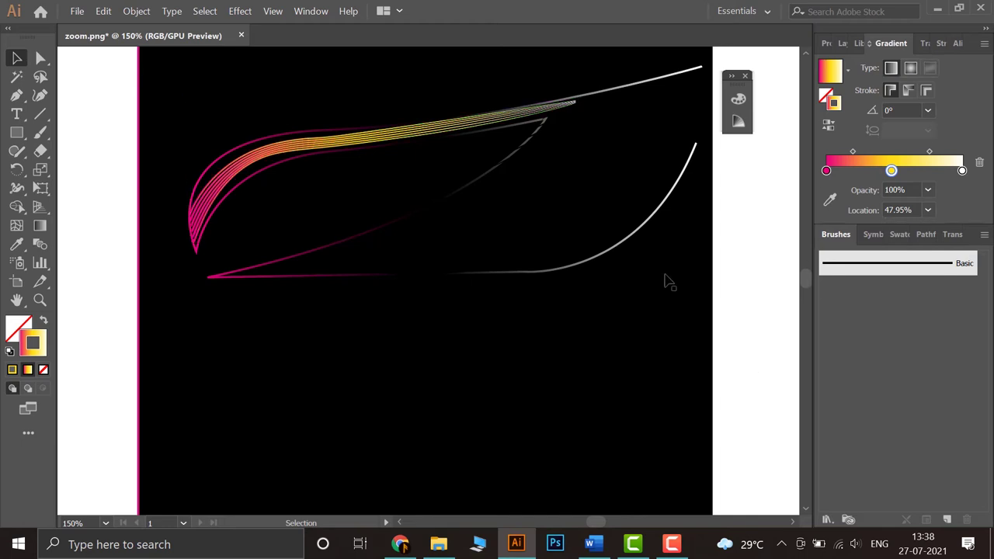
# Step: Apply the pink-yellow-white gradient to the stroke of the speed-line blend in the wing's upper right part
pyautogui.hotkey('ctrl', '0')
pyautogui.scroll(2, 484, 189)
pyautogui.scroll(2, 255, 238)
pyautogui.scroll(-1, 269, 228)
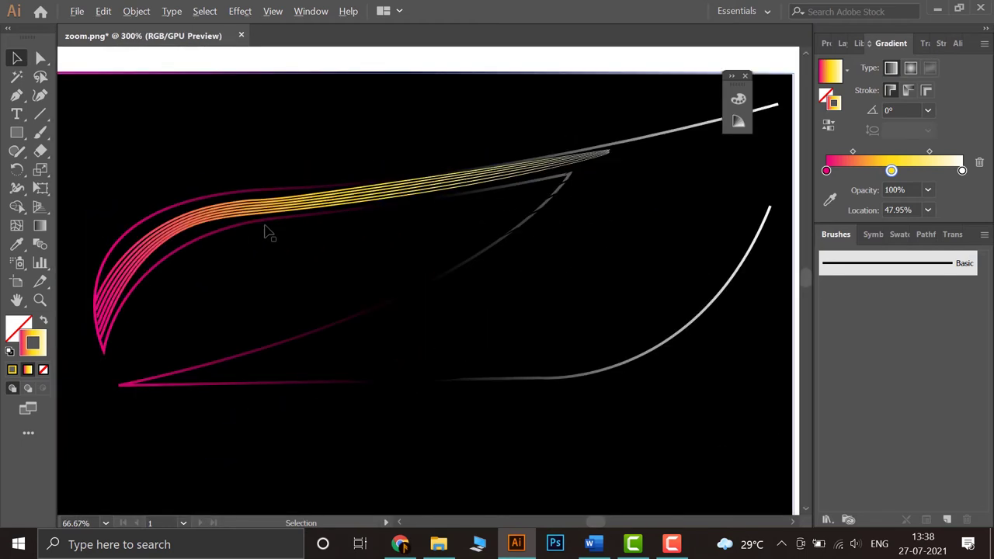
pyautogui.moveTo(281, 267); pyautogui.dragTo(197, 282)
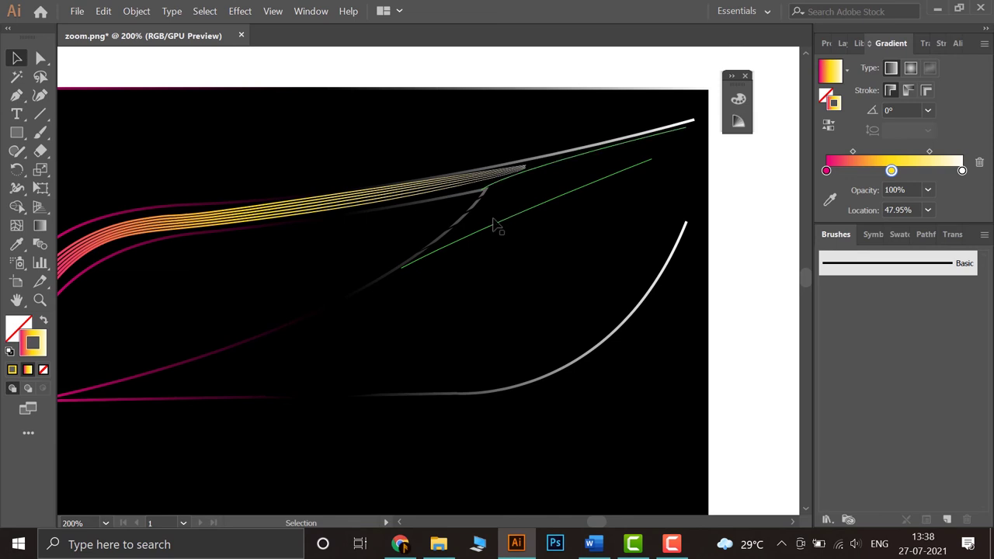
pyautogui.click(494, 225)
pyautogui.click(873, 178)
pyautogui.click(724, 322)
# Step: Apply the pink-yellow-white gradient to the stroke of the speed-line blend in the wing's lower left part
pyautogui.scroll(-2, 506, 263)
pyautogui.scroll(2, 479, 264)
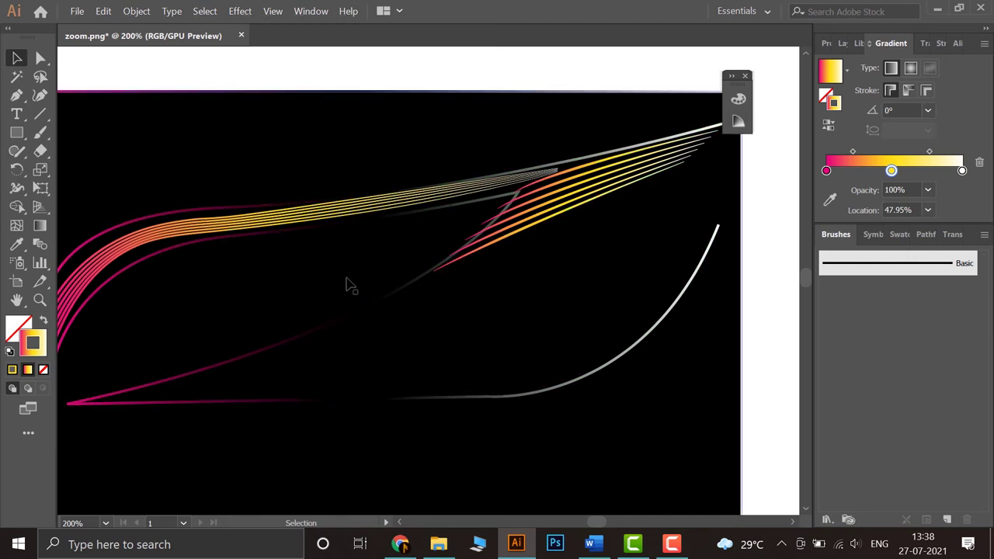
pyautogui.moveTo(359, 333); pyautogui.dragTo(490, 259)
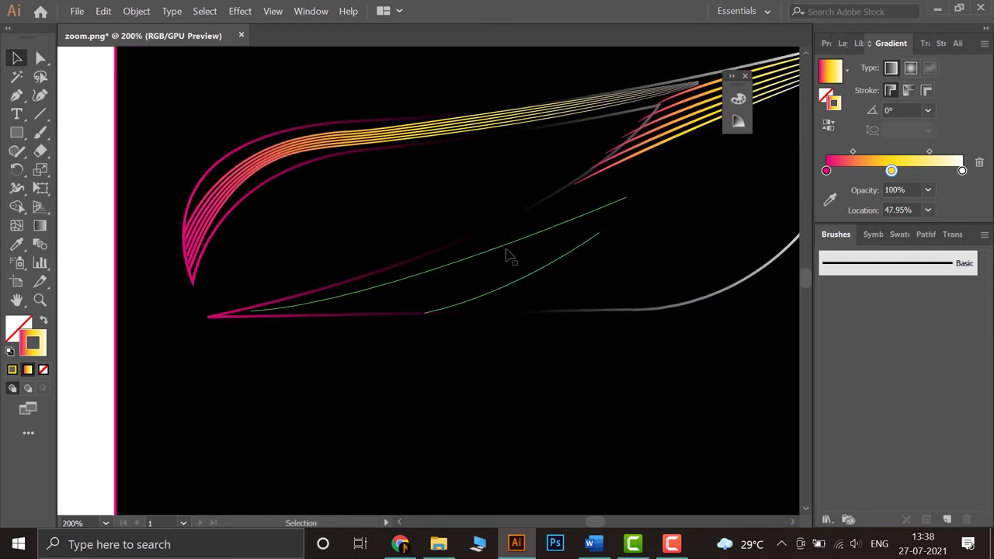
pyautogui.moveTo(505, 250); pyautogui.dragTo(621, 240)
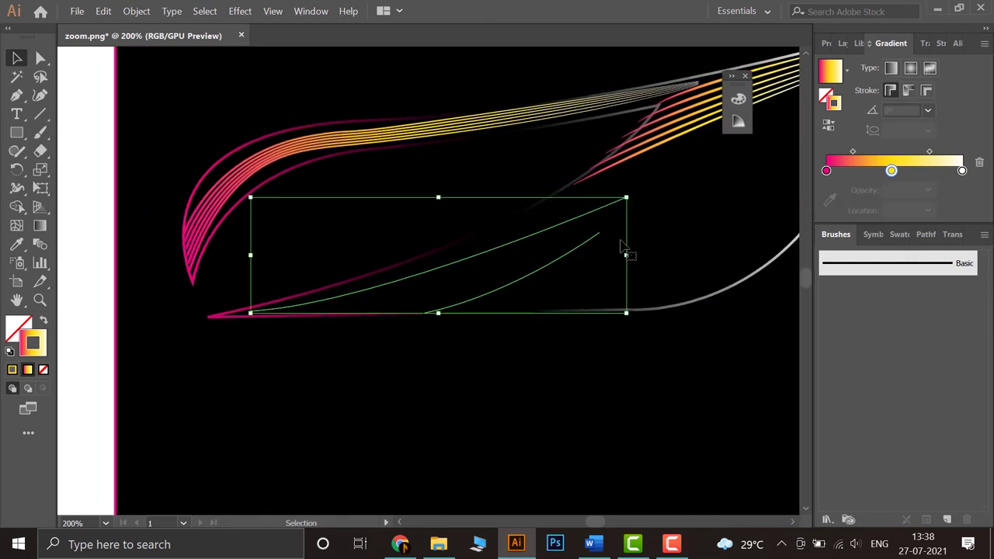
pyautogui.click(869, 166)
pyautogui.click(716, 361)
# Step: Apply the pink-black-white gradient to the stroke of the speed-line blend in the wing's lower right part
pyautogui.moveTo(576, 362); pyautogui.dragTo(359, 390)
pyautogui.click(525, 254)
pyautogui.click(861, 160)
pyautogui.click(722, 323)
# Step: Change the middle gradient stop of the main outer outline's stroke to yellow #e9bd00
pyautogui.scroll(-2, 679, 324)
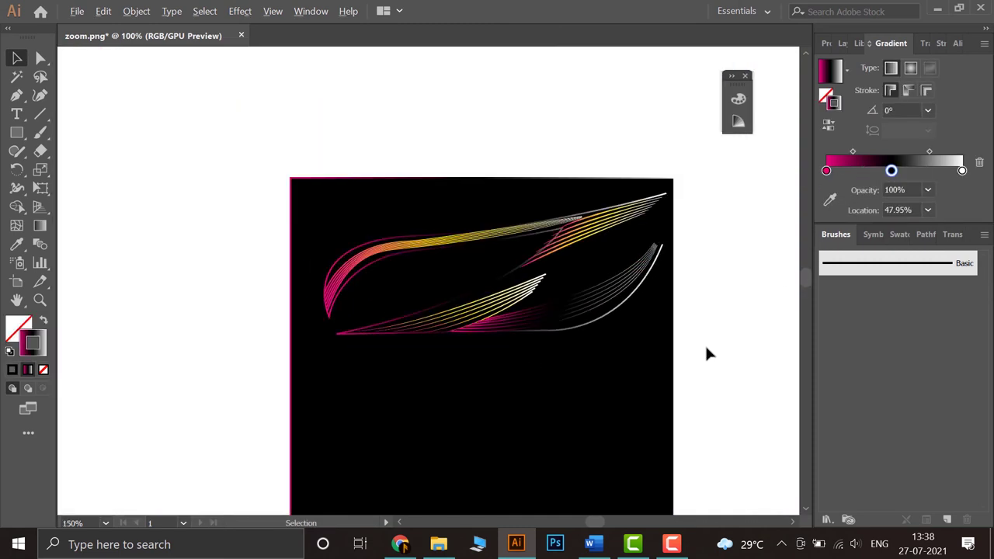
pyautogui.scroll(-1, 705, 352)
pyautogui.moveTo(704, 360); pyautogui.dragTo(619, 360)
pyautogui.scroll(4, 590, 332)
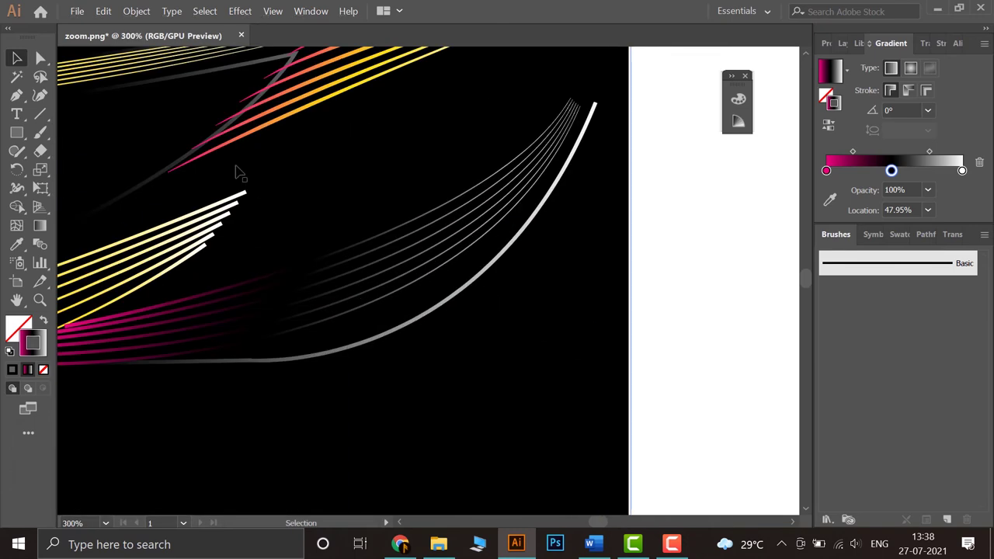
pyautogui.moveTo(237, 173); pyautogui.dragTo(383, 168)
pyautogui.click(289, 185)
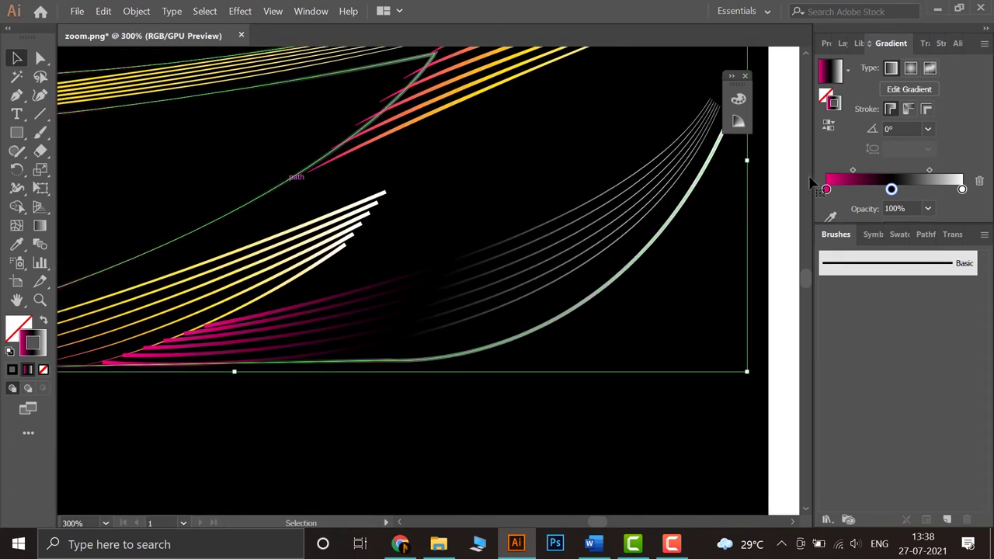
pyautogui.doubleClick(892, 190)
pyautogui.moveTo(811, 341); pyautogui.dragTo(810, 343)
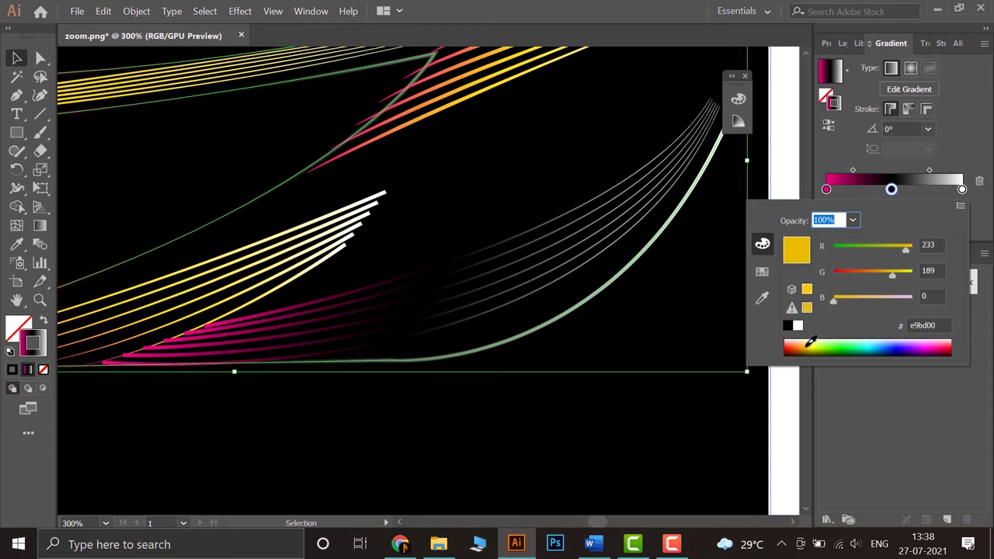
pyautogui.click(679, 430)
# Step: Apply the pink-yellow-white gradient to the stroke of the remaining inner outline curves on the wing's right side
pyautogui.scroll(-3, 669, 432)
pyautogui.scroll(3, 725, 405)
pyautogui.click(405, 301)
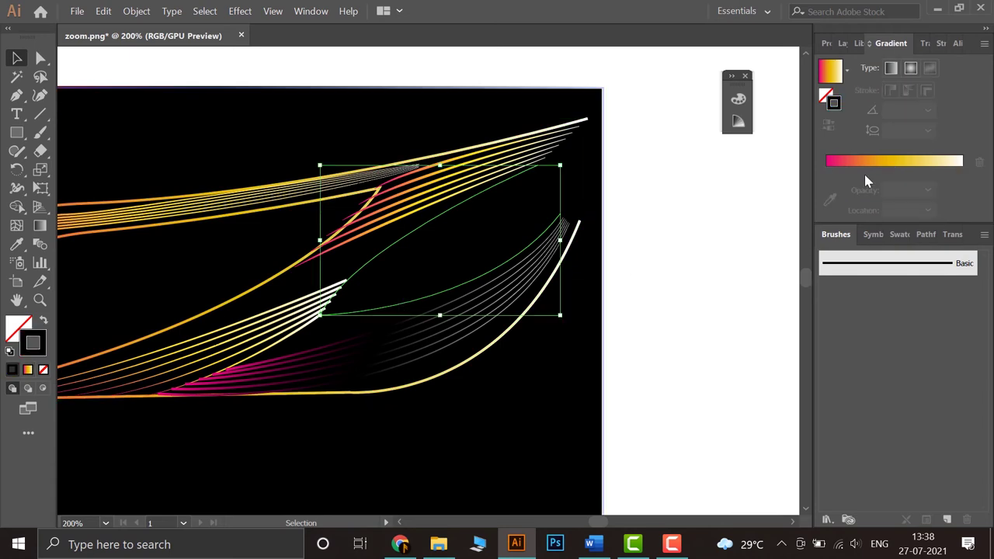
pyautogui.click(722, 314)
pyautogui.scroll(-3, 699, 342)
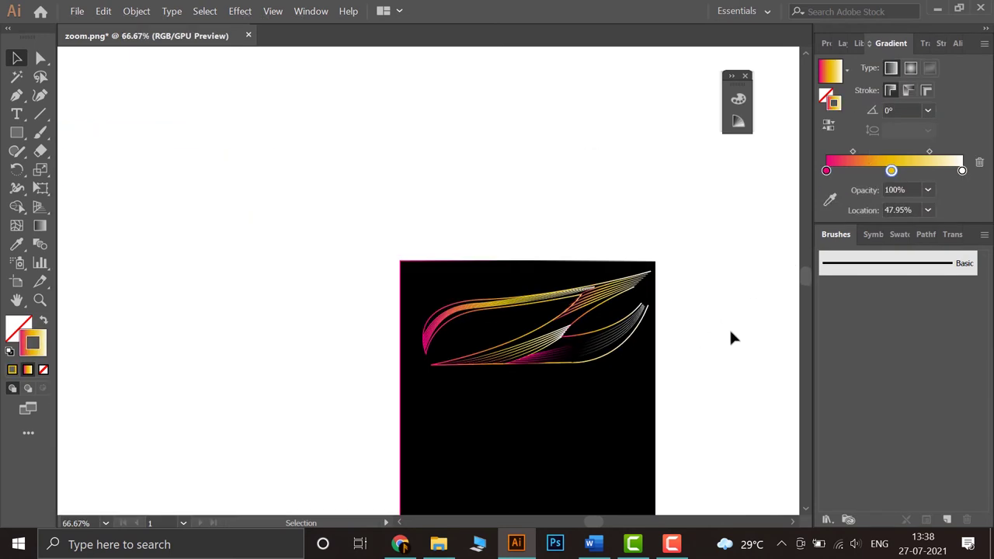
pyautogui.scroll(2, 693, 329)
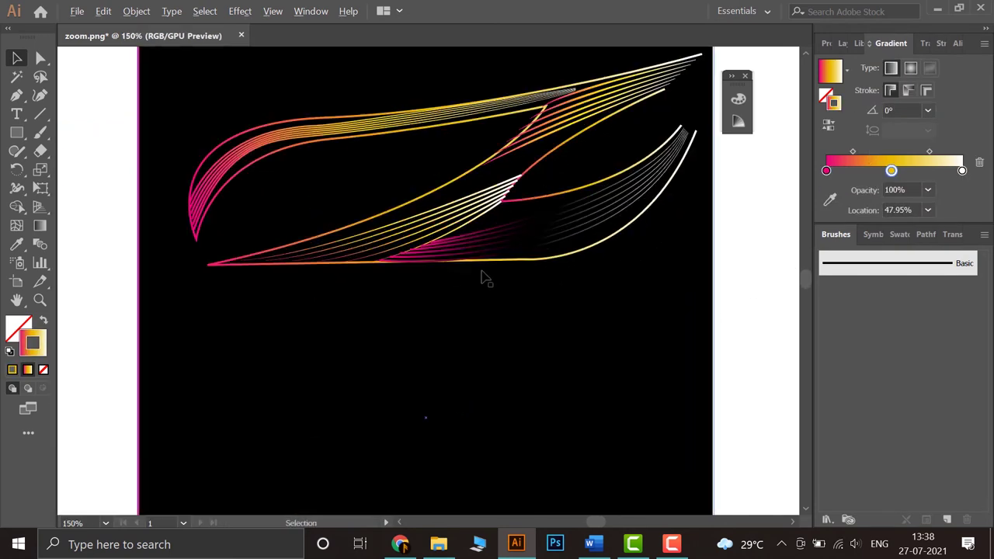
# Step: Start a line of text below the wing with the letter V and set the text color to white
pyautogui.click(17, 114)
pyautogui.click(235, 320)
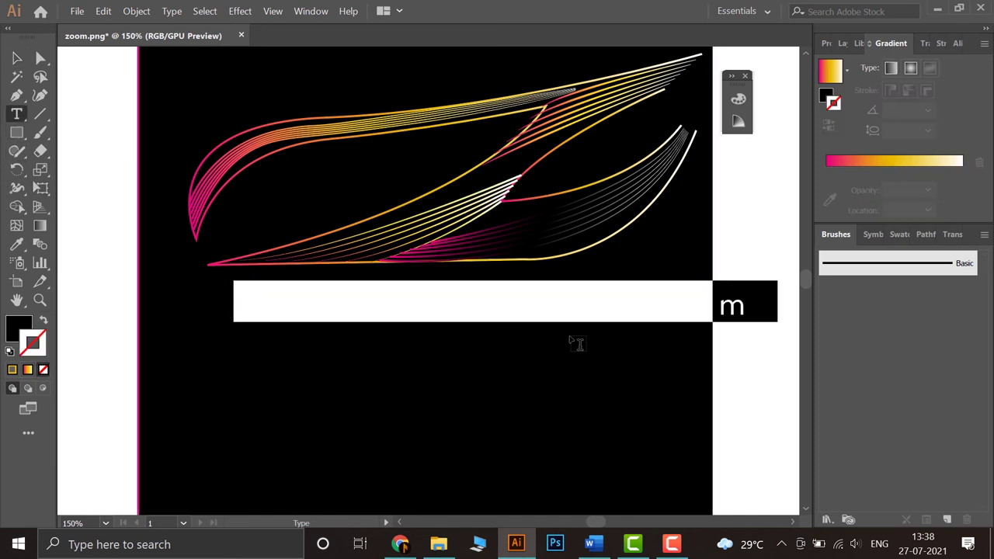
pyautogui.write('w')
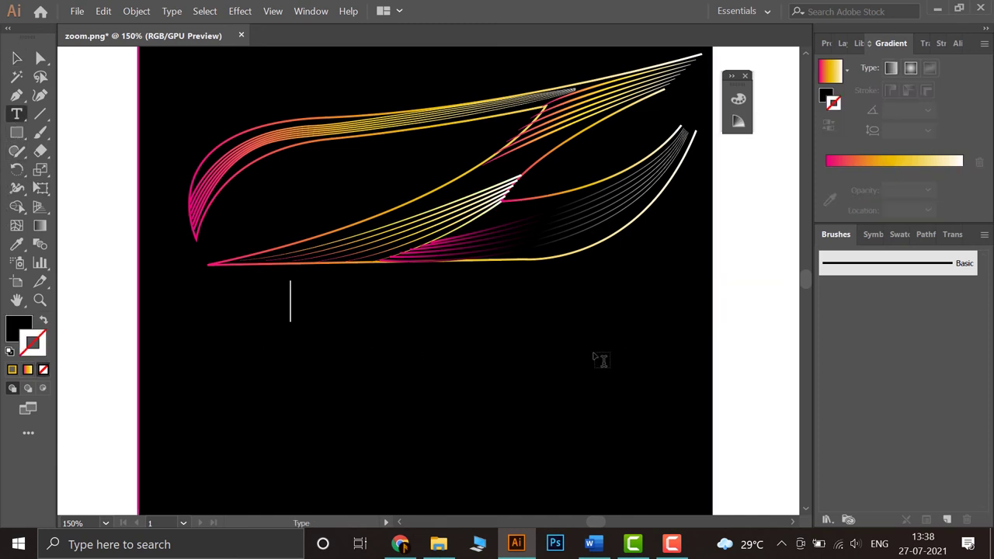
pyautogui.click(842, 44)
pyautogui.click(827, 44)
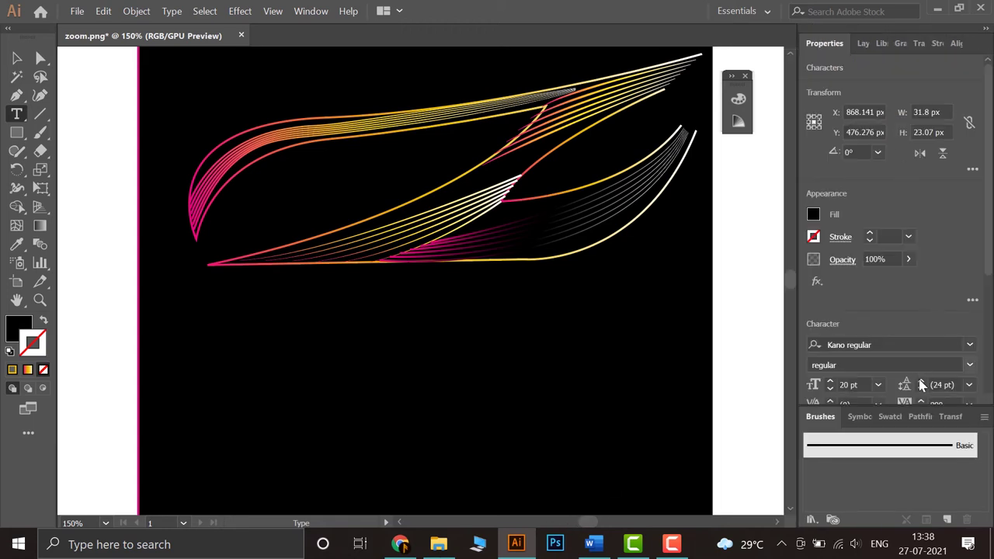
pyautogui.click(814, 218)
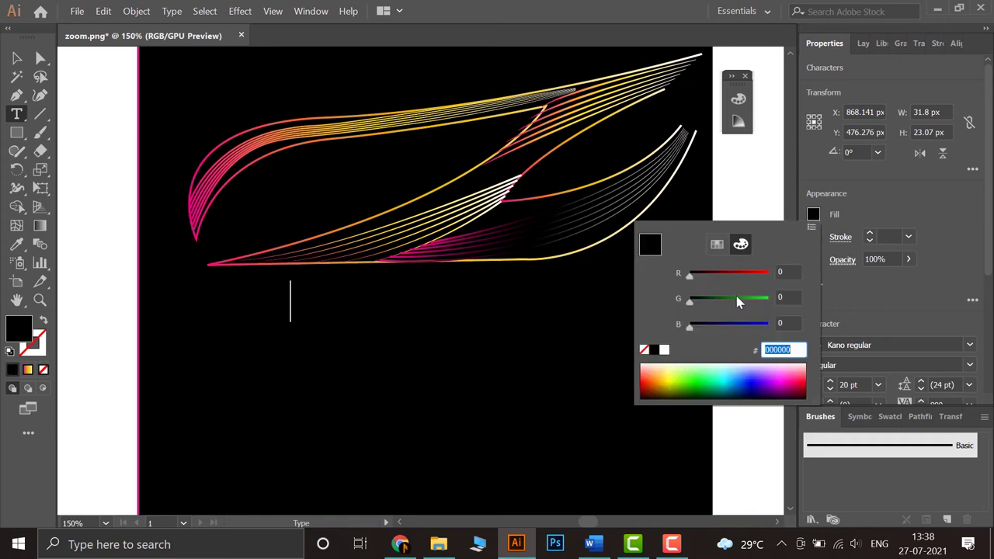
pyautogui.click(666, 351)
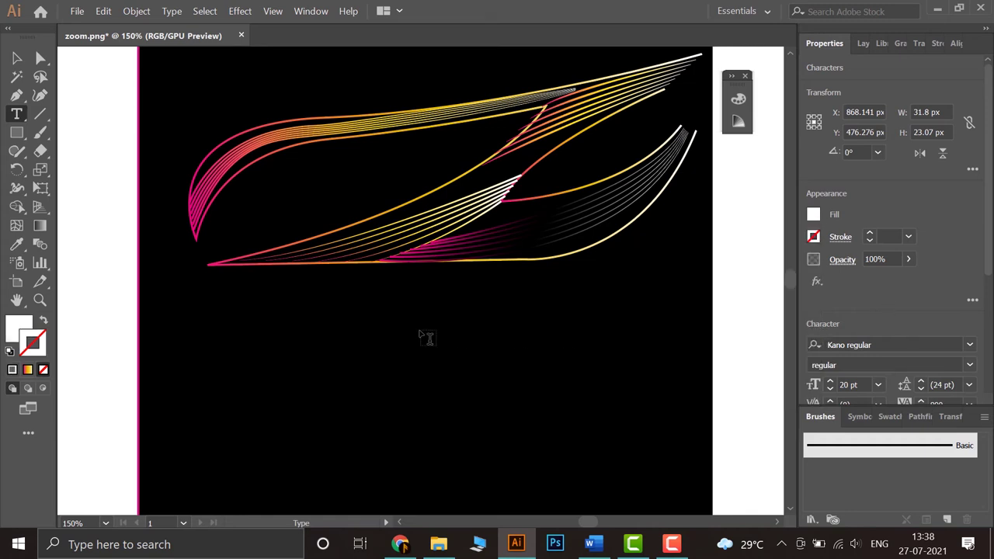
# Step: Fill the letter V with white and complete the word so that it reads VAPORFLY
pyautogui.press('Escape')
pyautogui.click(289, 300)
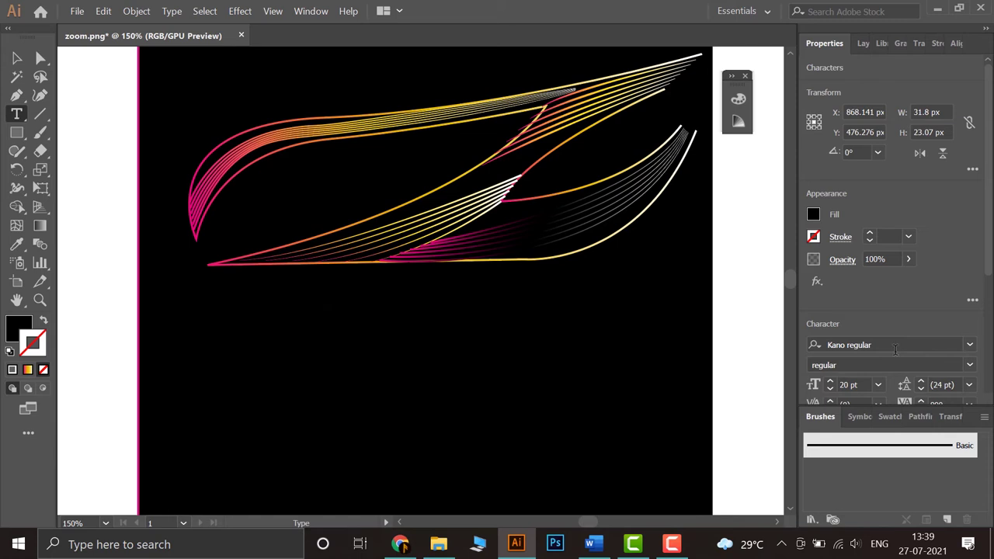
pyautogui.click(813, 215)
pyautogui.click(666, 350)
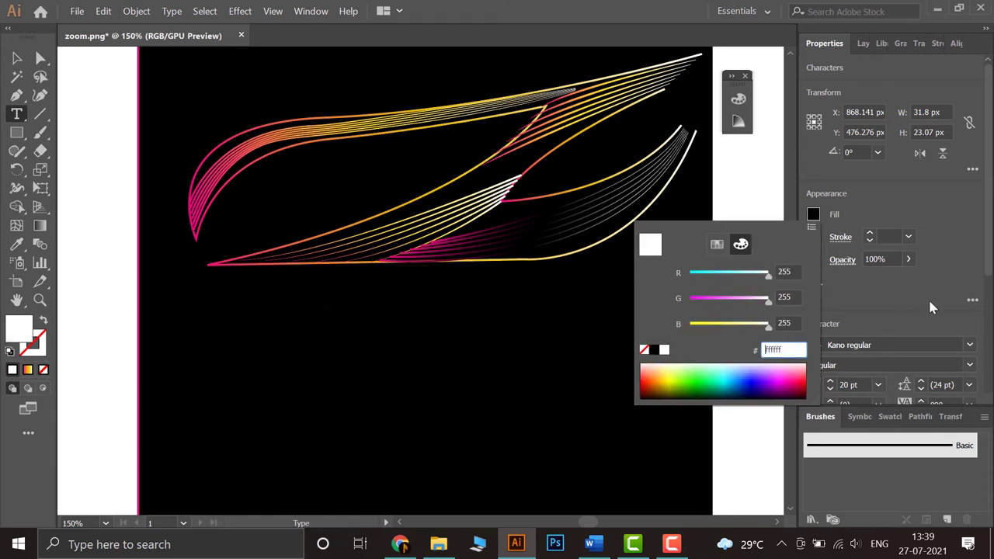
pyautogui.write('APORFLY')
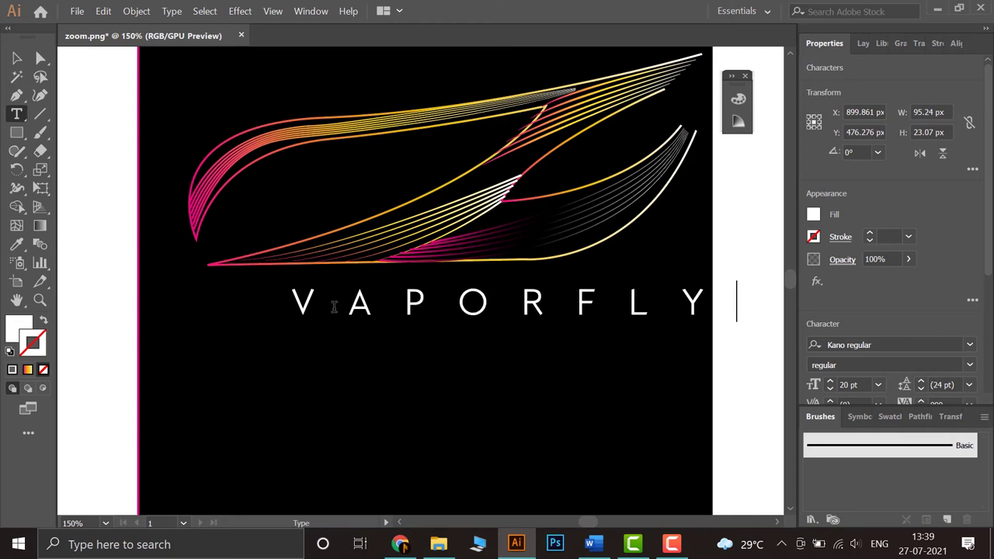
pyautogui.press('Escape')
# Step: Move the VAPORFLY text left and slightly up so that it sits directly beneath the wing
pyautogui.moveTo(626, 344); pyautogui.dragTo(584, 339)
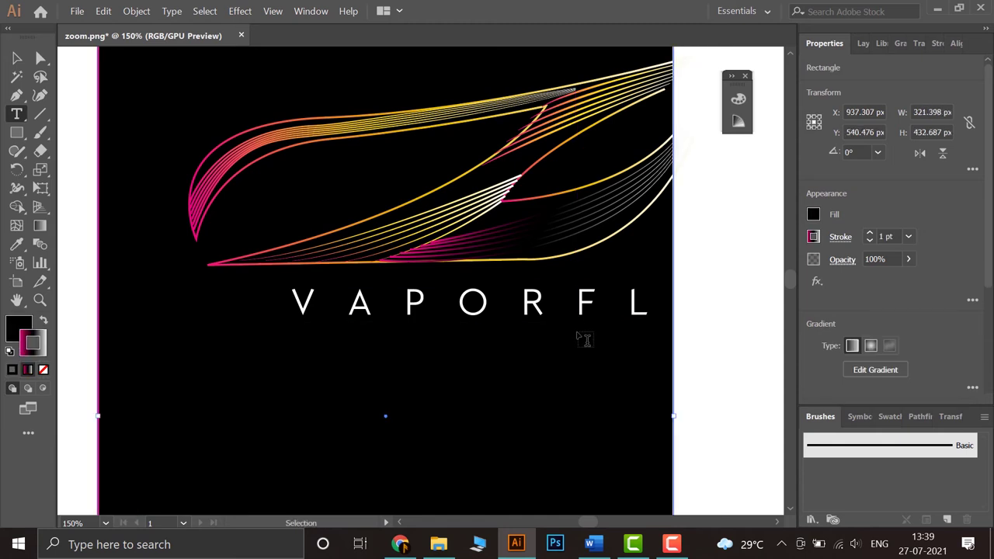
pyautogui.hotkey('ctrl', 'z')
pyautogui.click(581, 305)
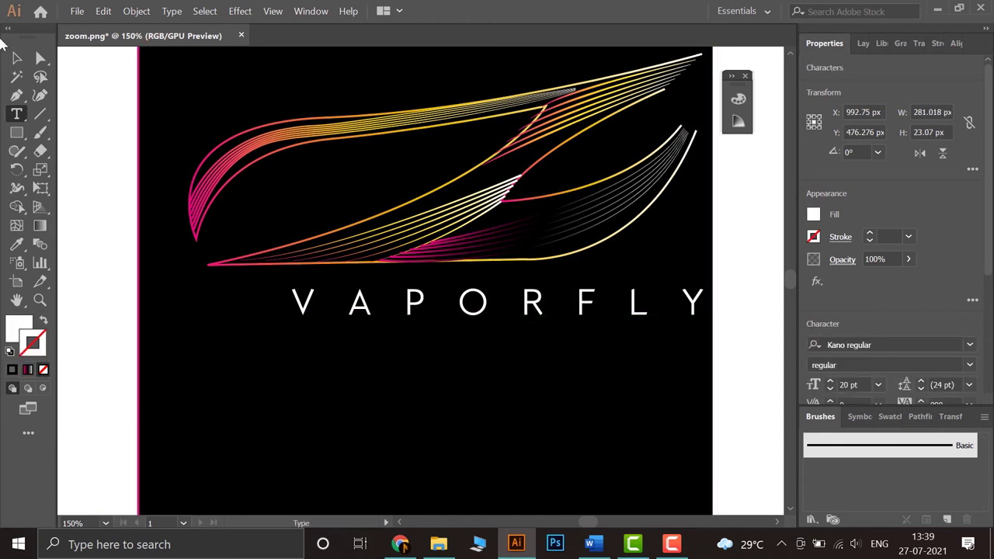
pyautogui.click(17, 58)
pyautogui.moveTo(610, 303); pyautogui.dragTo(500, 295)
pyautogui.click(776, 370)
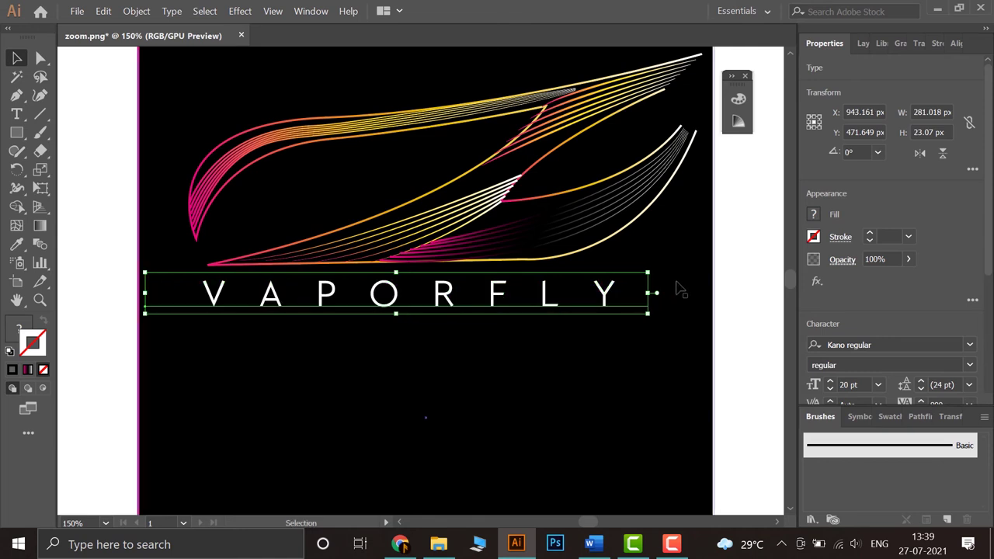
pyautogui.click(745, 295)
# Step: Examine the colored wing and the VAPORFLY lettering on the black background, both as a whole and in close-up
pyautogui.scroll(-3, 748, 297)
pyautogui.hscroll(3, 699, 342)
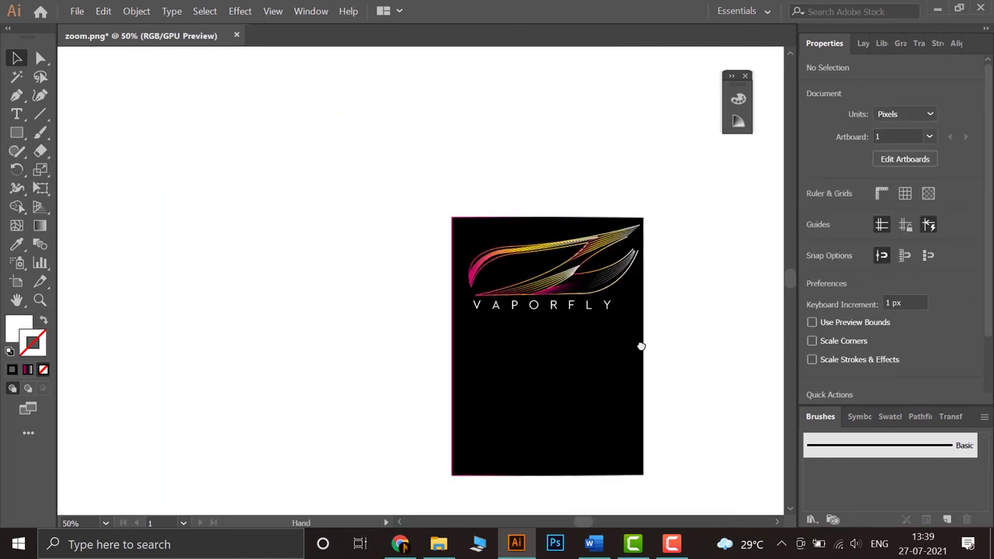
pyautogui.scroll(2, 593, 302)
pyautogui.scroll(1, 593, 245)
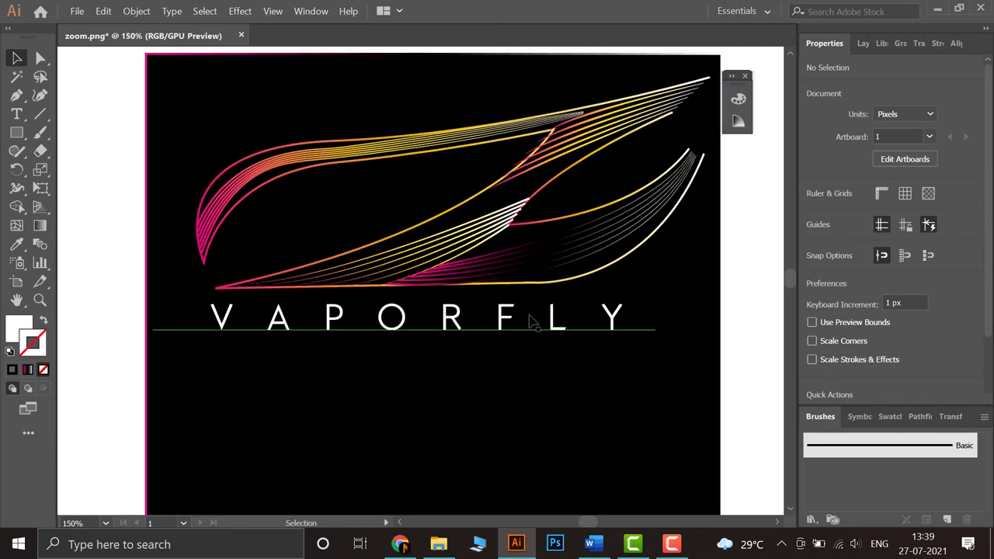
pyautogui.scroll(-2, 530, 318)
pyautogui.scroll(1, 560, 340)
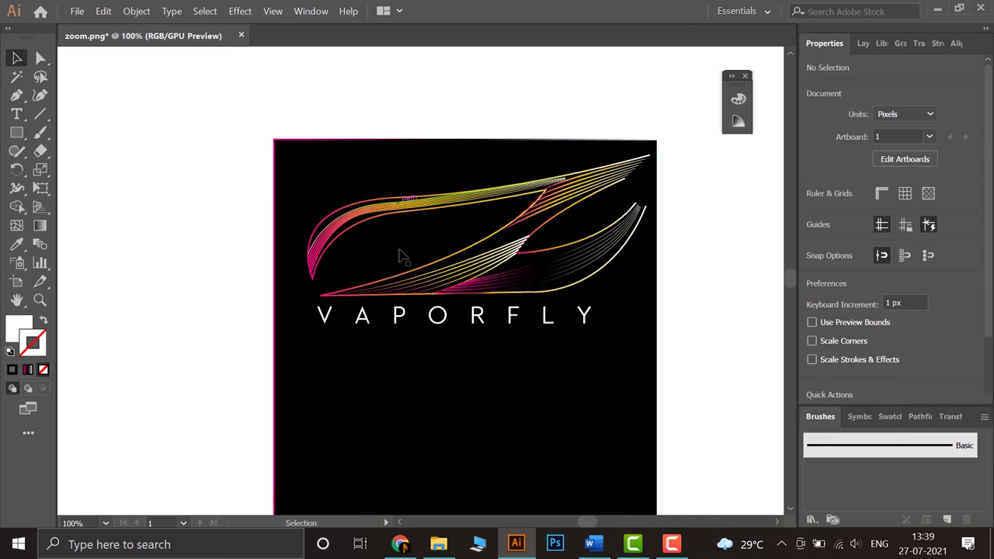
pyautogui.scroll(3, 548, 222)
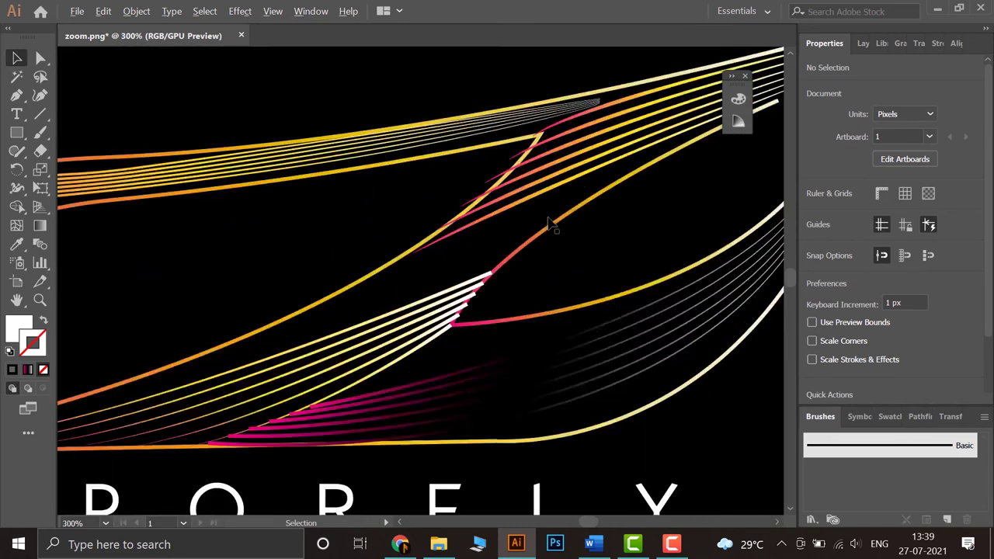
pyautogui.scroll(-2, 543, 235)
pyautogui.moveTo(546, 241); pyautogui.dragTo(514, 254)
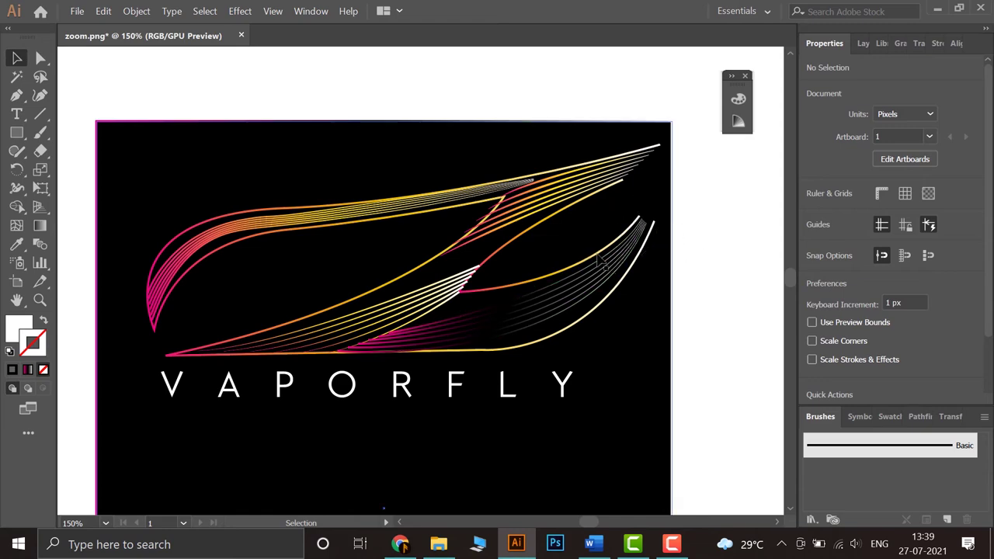
pyautogui.scroll(1, 572, 300)
pyautogui.moveTo(486, 311); pyautogui.dragTo(577, 280)
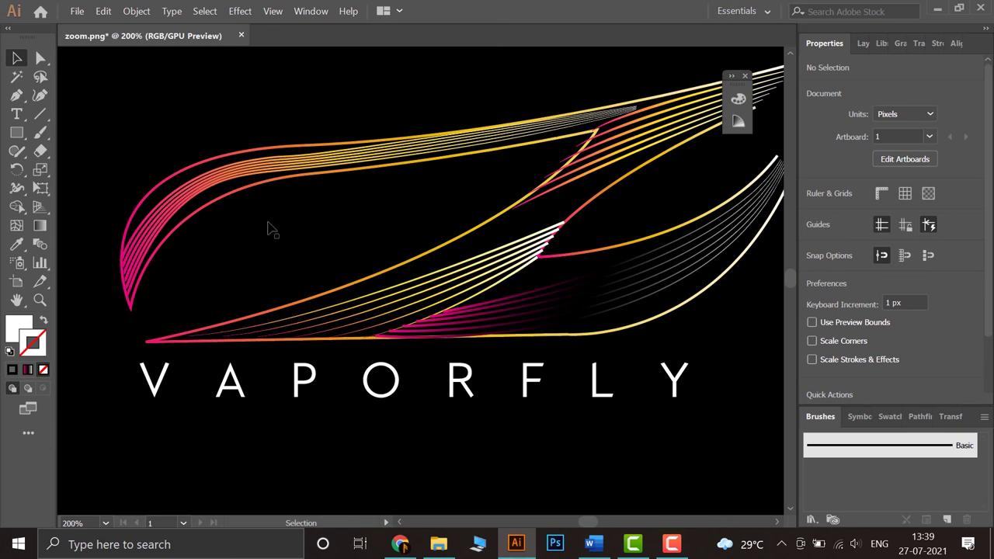
pyautogui.scroll(-1, 345, 243)
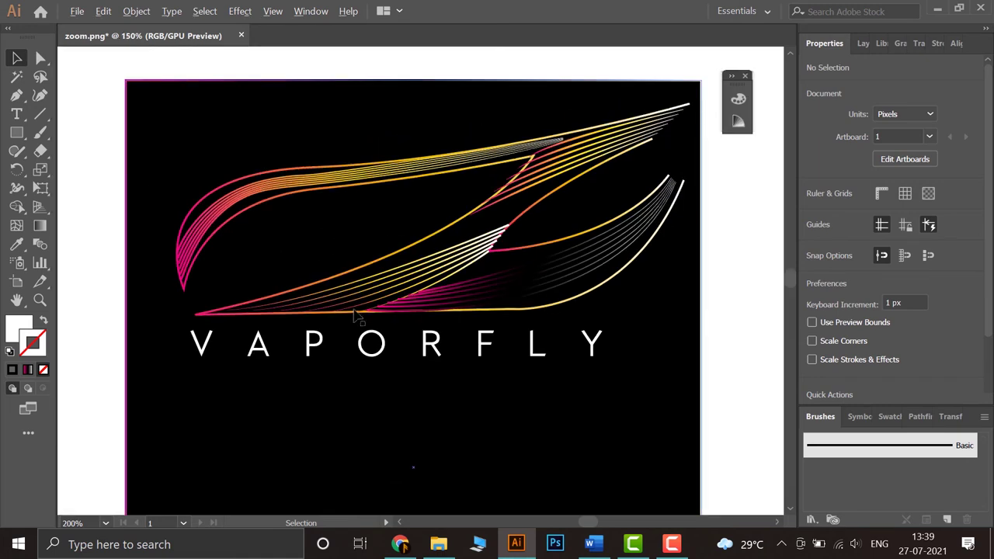
pyautogui.scroll(-2, 381, 345)
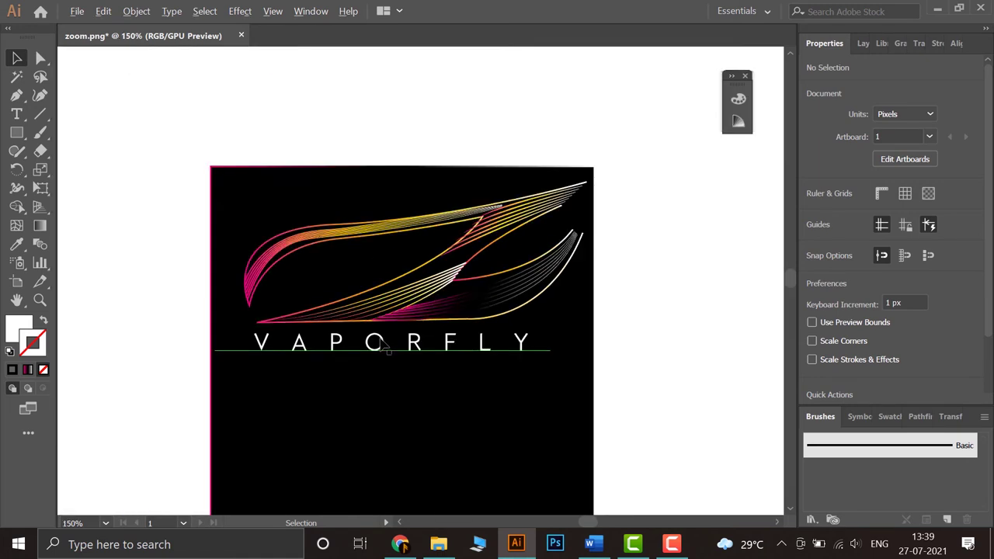
pyautogui.moveTo(401, 388); pyautogui.dragTo(473, 311)
pyautogui.scroll(1, 453, 320)
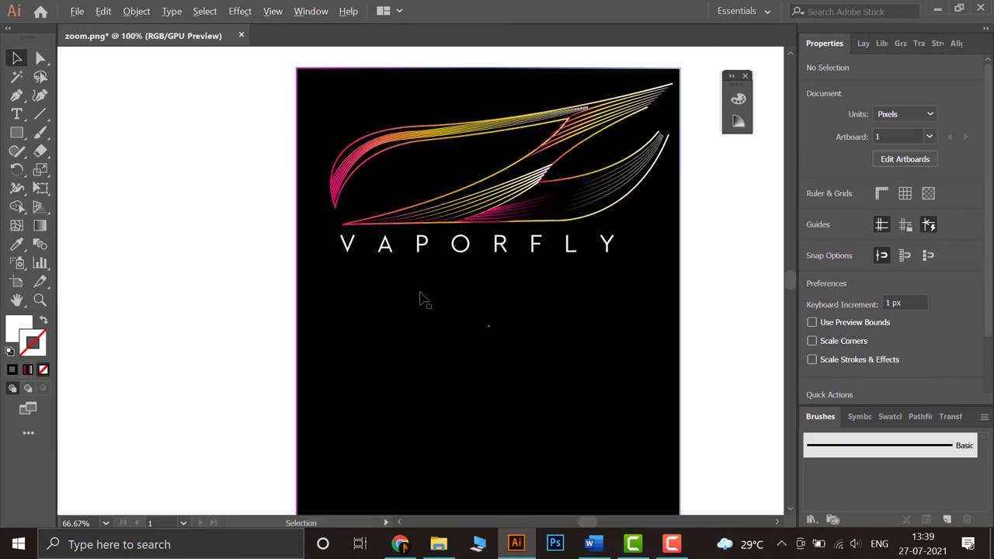
pyautogui.scroll(1, 440, 304)
pyautogui.moveTo(503, 365); pyautogui.dragTo(453, 421)
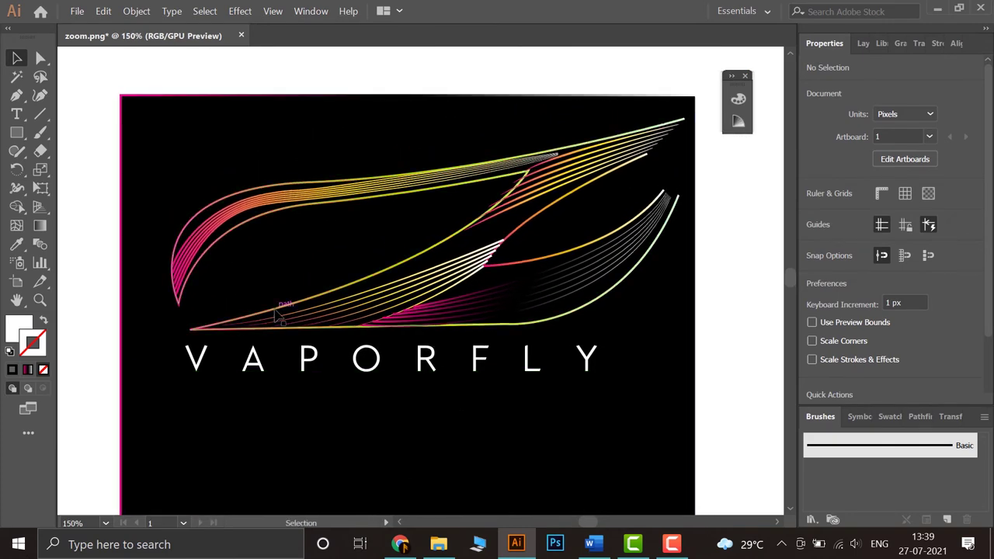
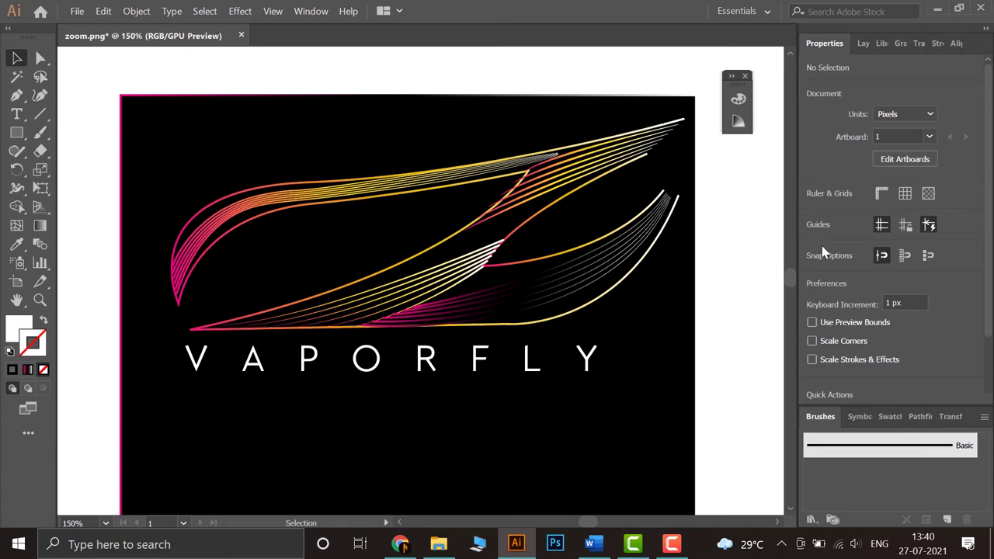
pyautogui.moveTo(675, 280); pyautogui.dragTo(607, 298)
pyautogui.scroll(-1, 525, 322)
pyautogui.moveTo(582, 350); pyautogui.dragTo(630, 289)
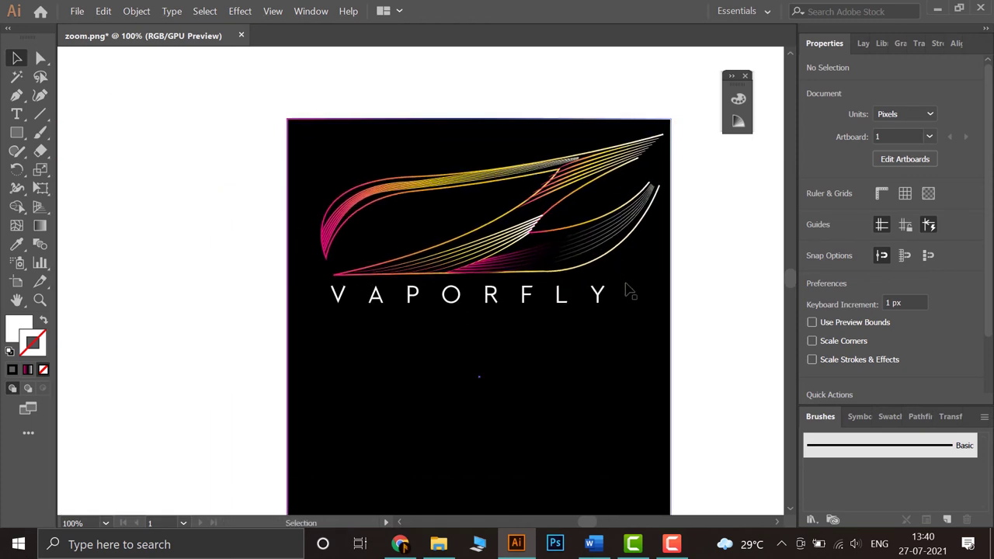
pyautogui.scroll(-1, 630, 288)
pyautogui.moveTo(706, 321); pyautogui.dragTo(634, 289)
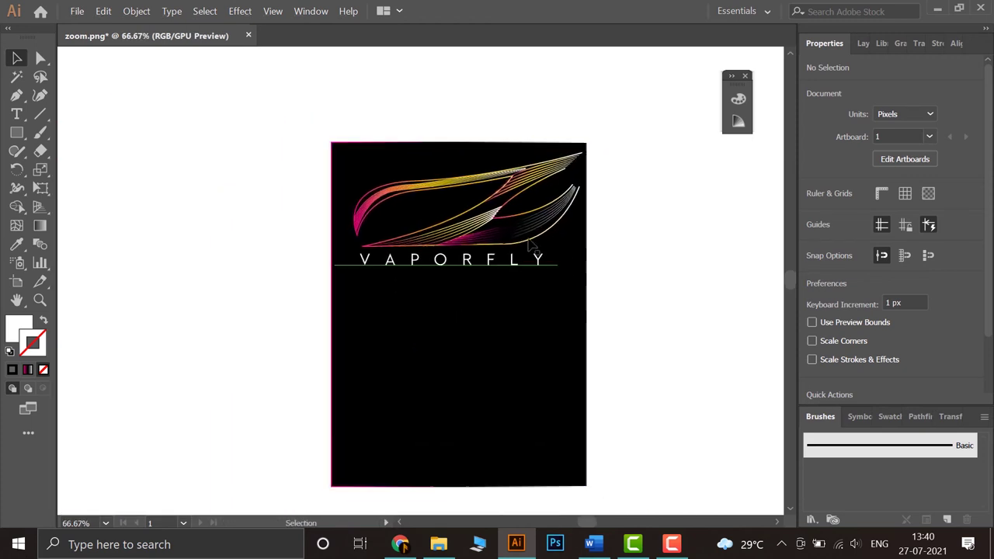
pyautogui.scroll(3, 477, 180)
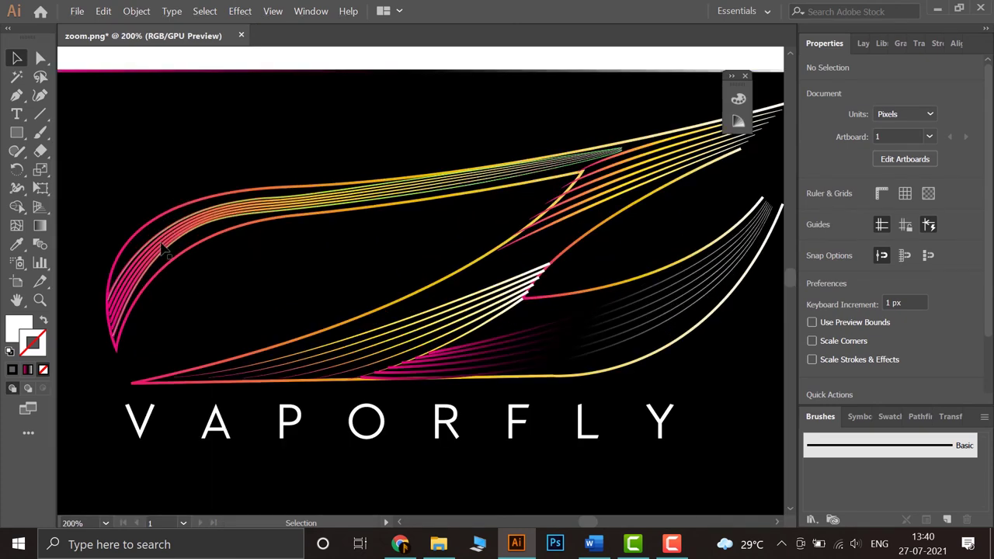
# Step: Review the wing and the VAPORFLY wordmark against the black rectangle at several magnifications
pyautogui.click(276, 237)
pyautogui.scroll(-2, 285, 253)
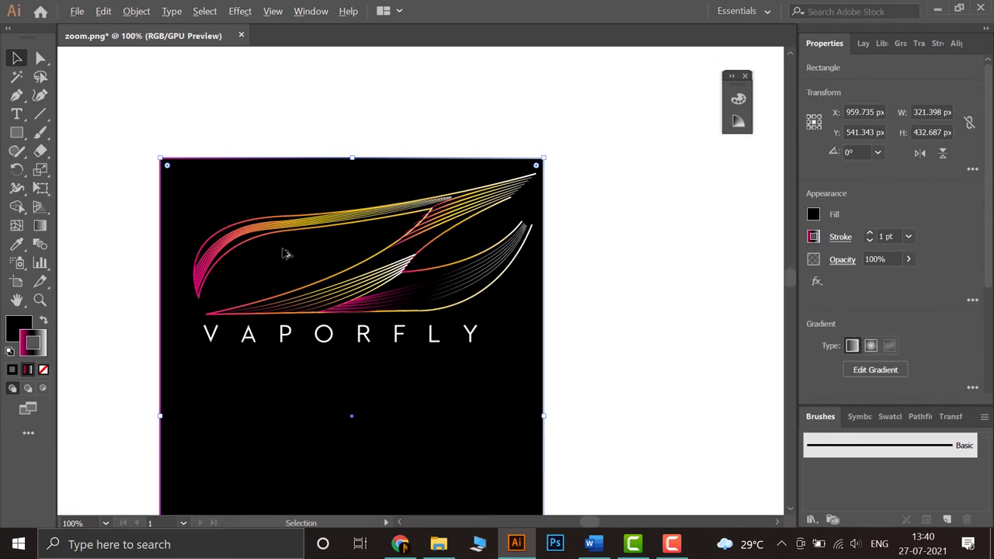
pyautogui.moveTo(286, 254); pyautogui.dragTo(397, 187)
pyautogui.scroll(-1, 399, 204)
pyautogui.click(629, 277)
pyautogui.scroll(2, 409, 264)
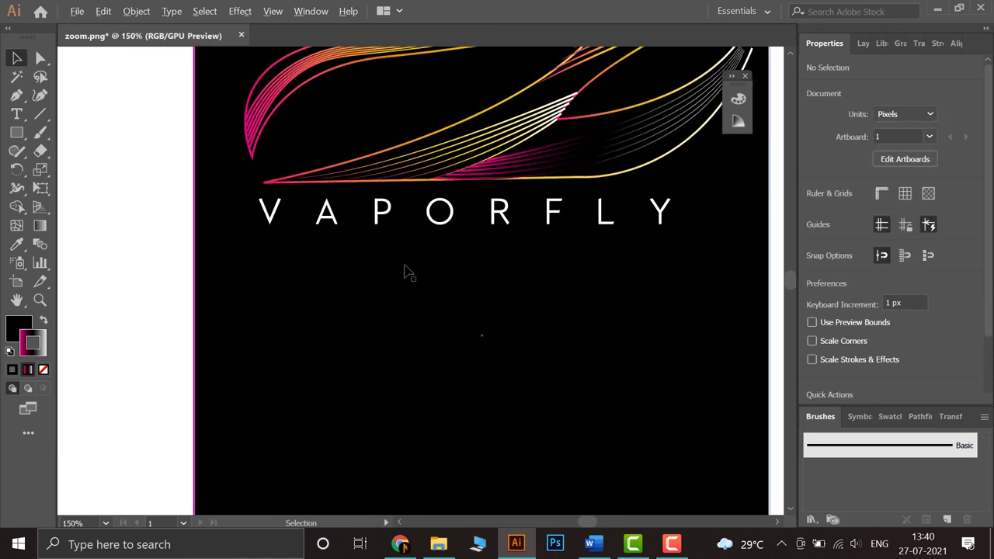
pyautogui.moveTo(650, 244); pyautogui.dragTo(586, 430)
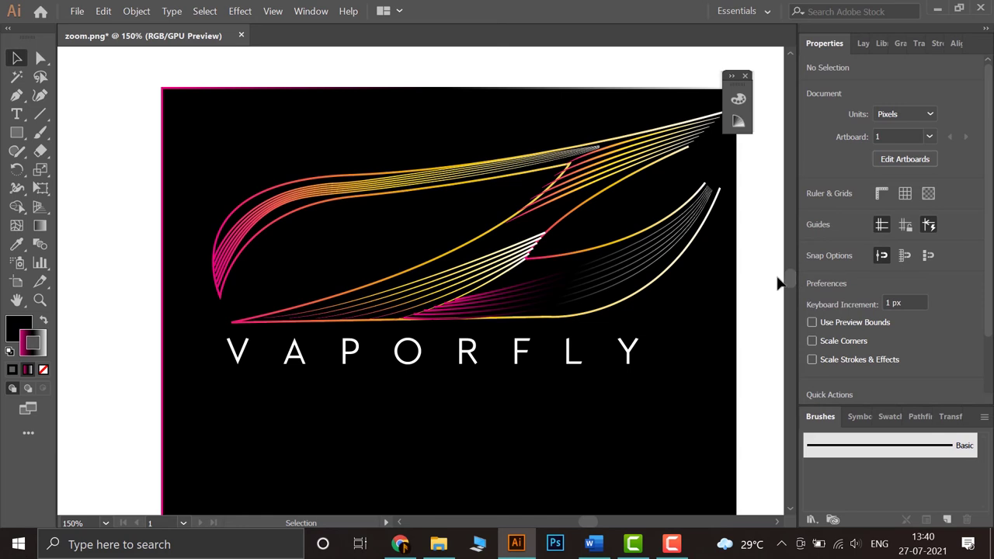
pyautogui.scroll(-1, 544, 262)
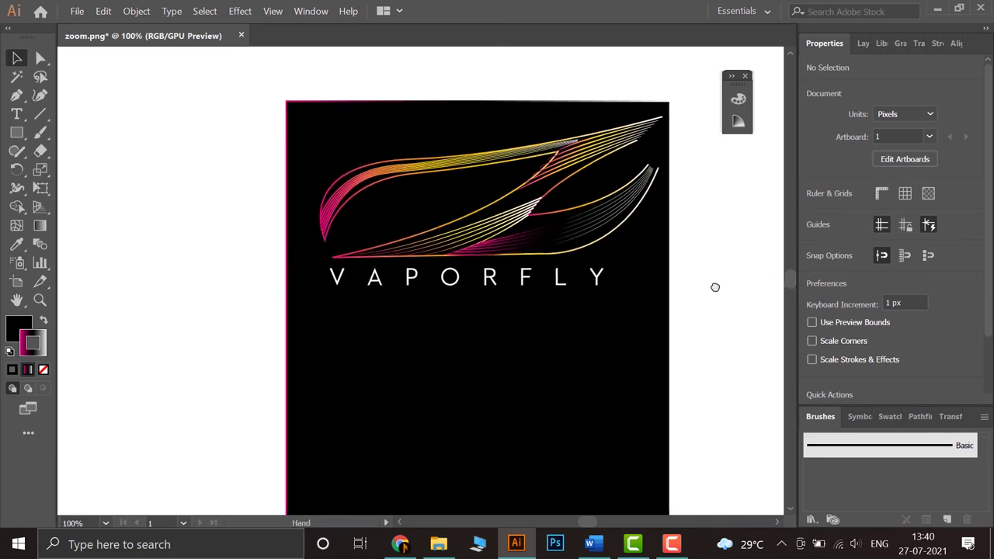
# Step: Recolor the middle stop of the stroke gradient on the lower-right feather's blended lines to yellow e9ca00
pyautogui.click(597, 232)
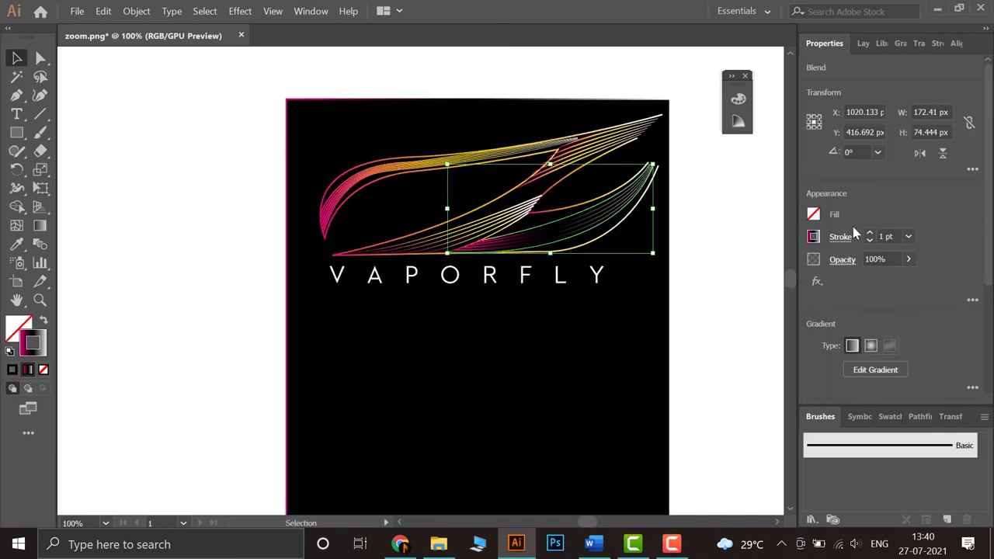
pyautogui.click(917, 43)
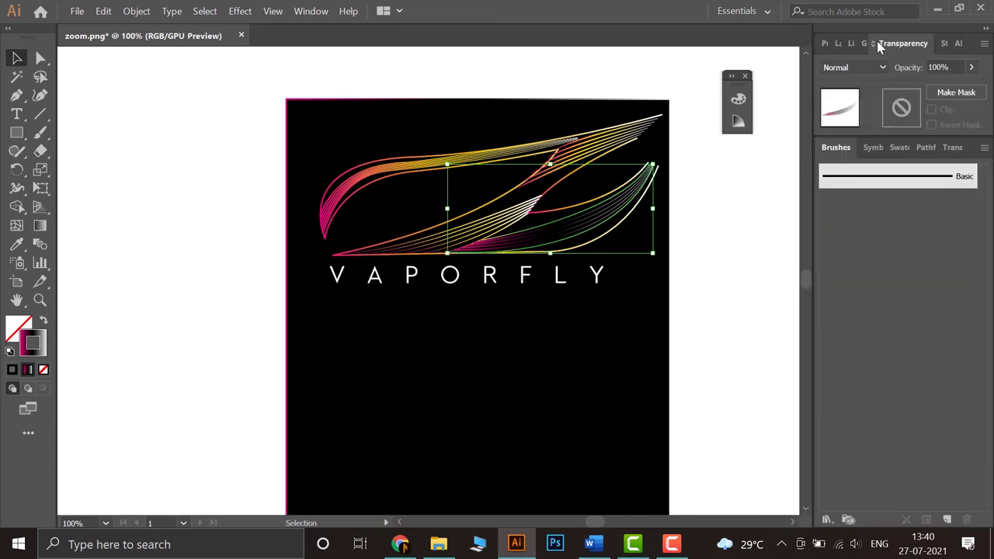
pyautogui.click(867, 44)
pyautogui.doubleClick(891, 338)
pyautogui.moveTo(811, 496); pyautogui.dragTo(808, 492)
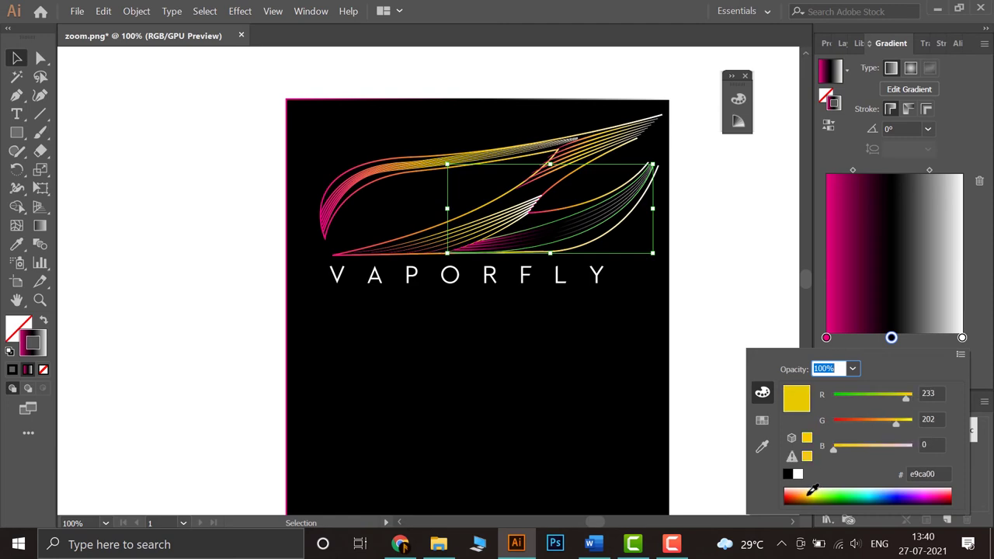
pyautogui.click(717, 231)
pyautogui.click(717, 231)
pyautogui.scroll(-1, 716, 233)
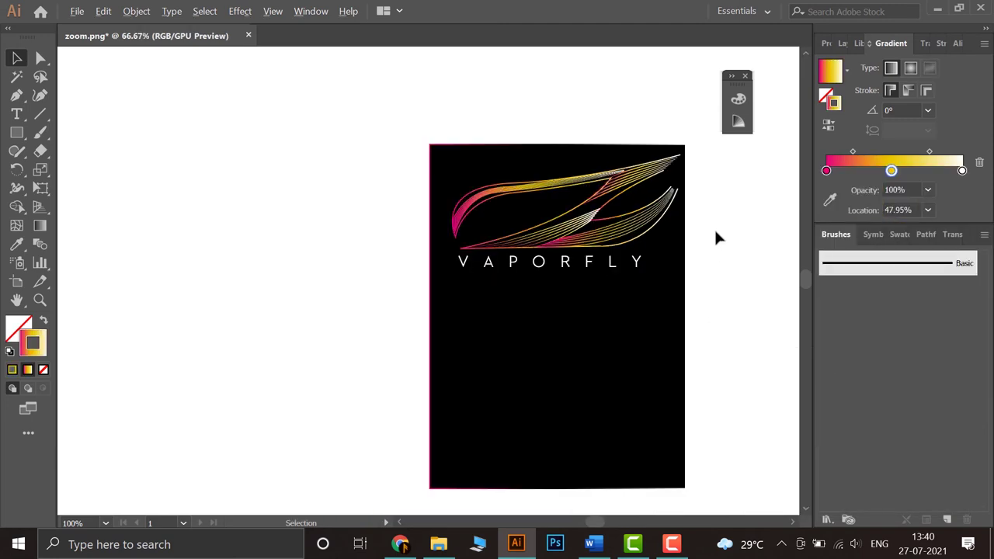
# Step: Apply Width Profile 3 to the strokes of the blended speed lines in the lower-left feather
pyautogui.scroll(4, 667, 210)
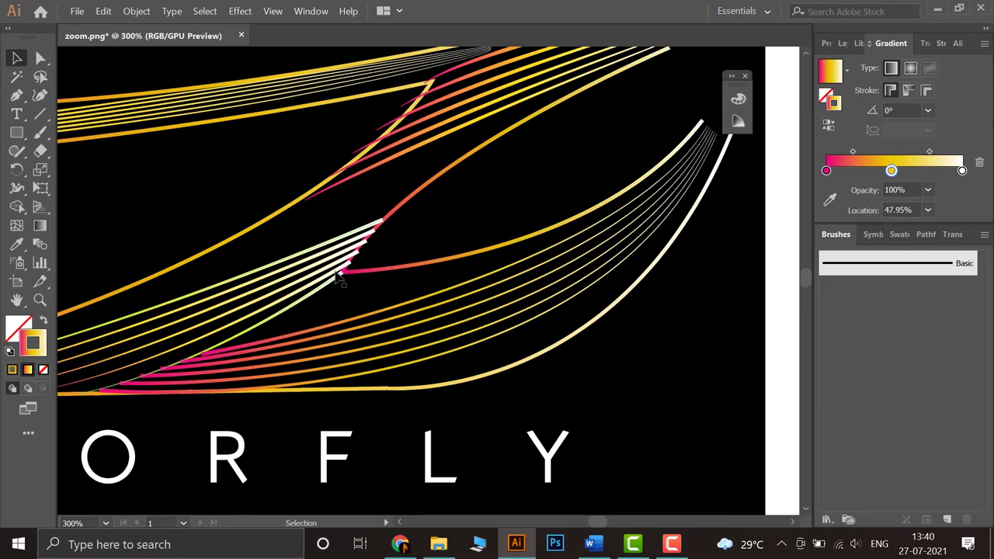
pyautogui.click(332, 278)
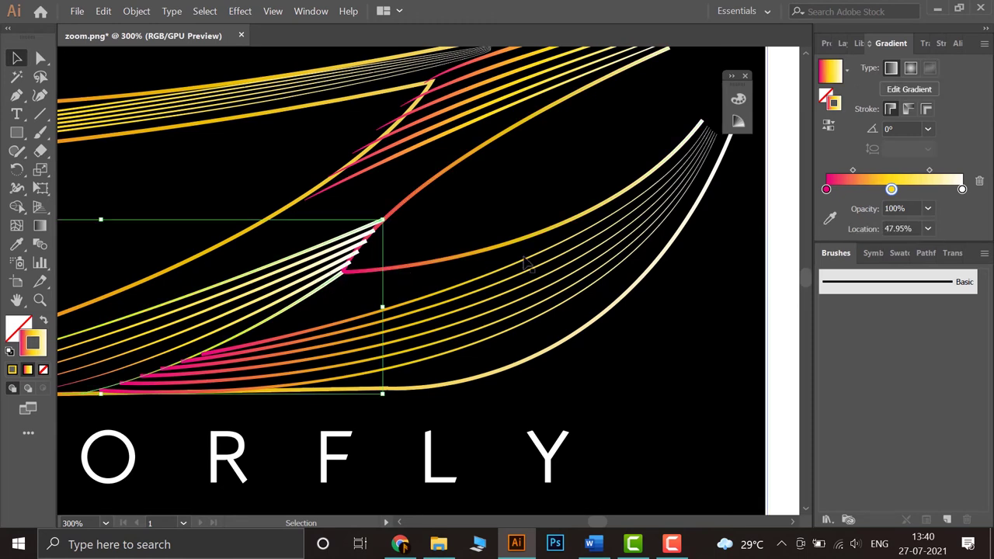
pyautogui.click(940, 45)
pyautogui.click(941, 289)
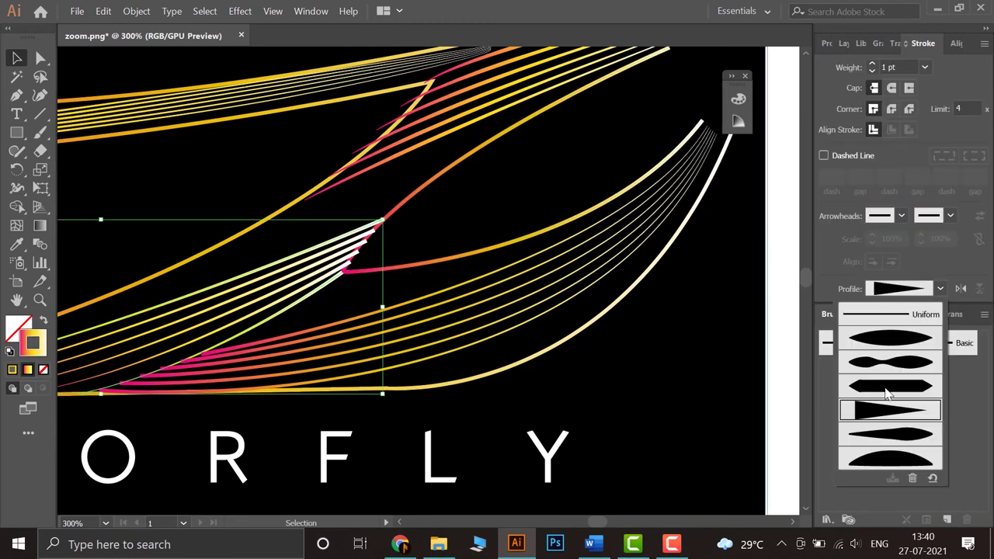
pyautogui.click(898, 387)
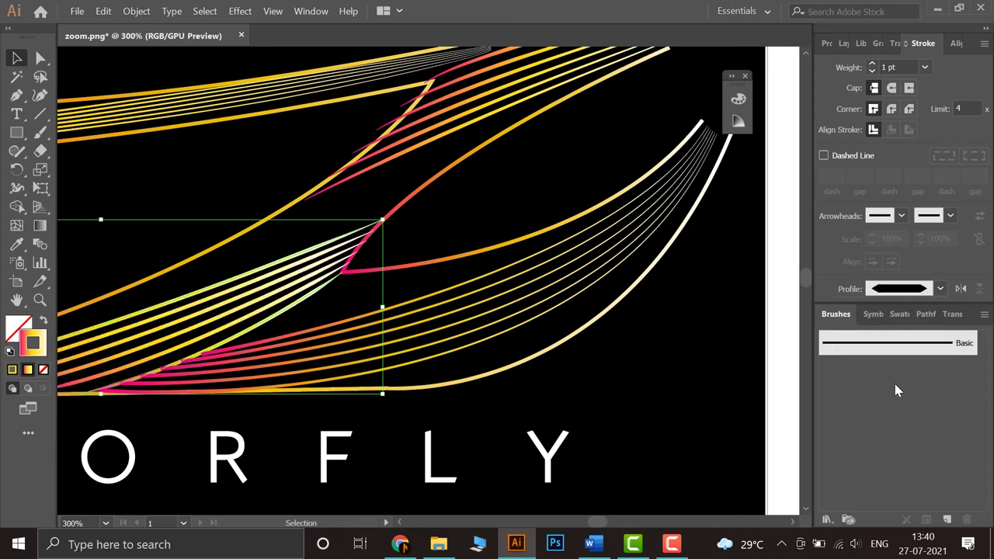
pyautogui.click(633, 400)
pyautogui.hotkey('ctrl', '-')
pyautogui.hotkey('ctrl', '-')
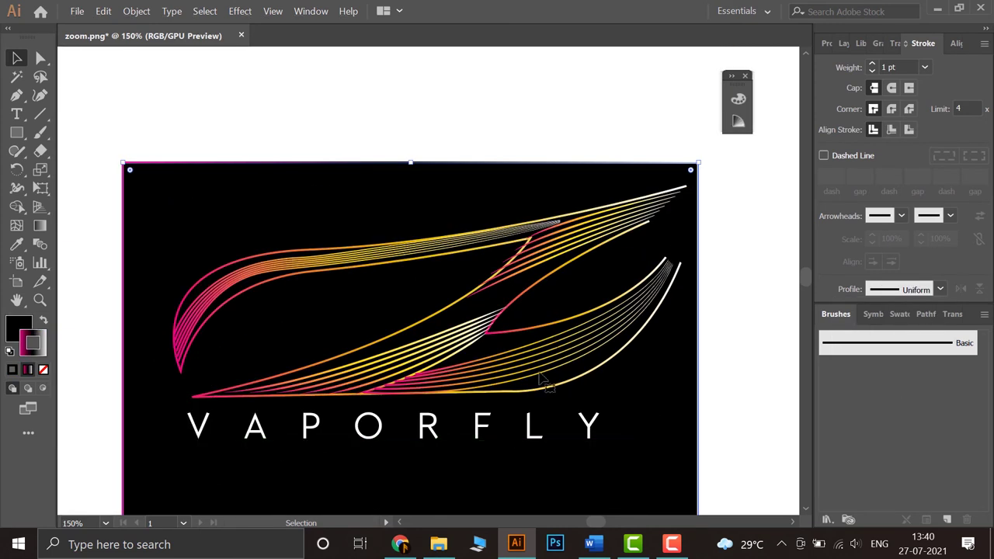
# Step: Try Width Profile 4 on the blended lines in the wing's upper-right tip
pyautogui.click(553, 266)
pyautogui.click(938, 290)
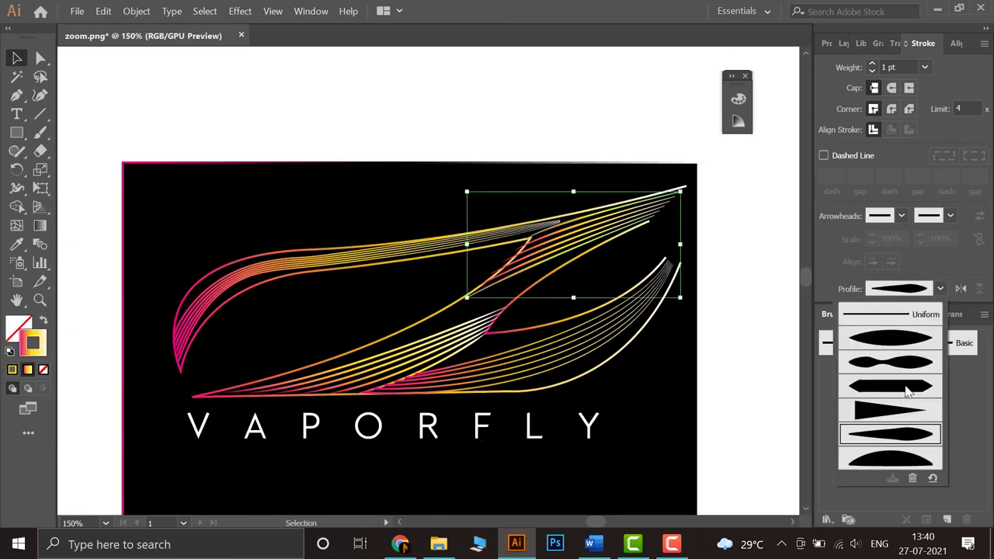
pyautogui.click(891, 411)
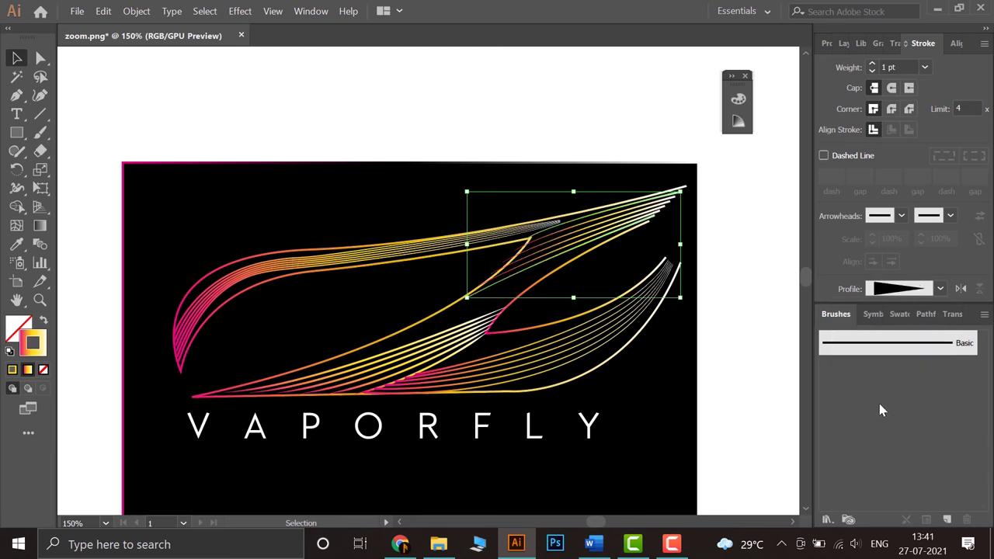
# Step: Give the strokes of the upper-right tip's blended lines projecting caps and bevel corners
pyautogui.click(940, 289)
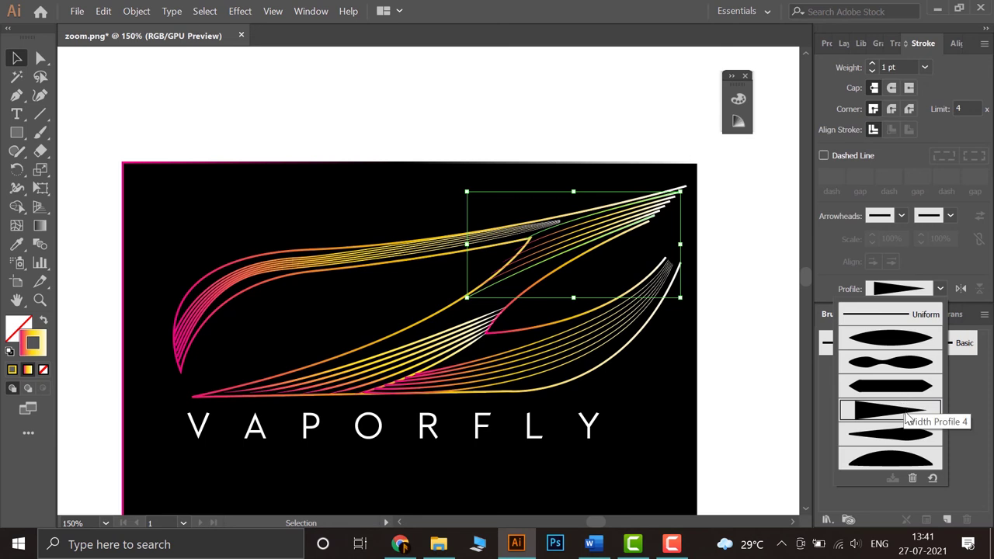
pyautogui.click(893, 146)
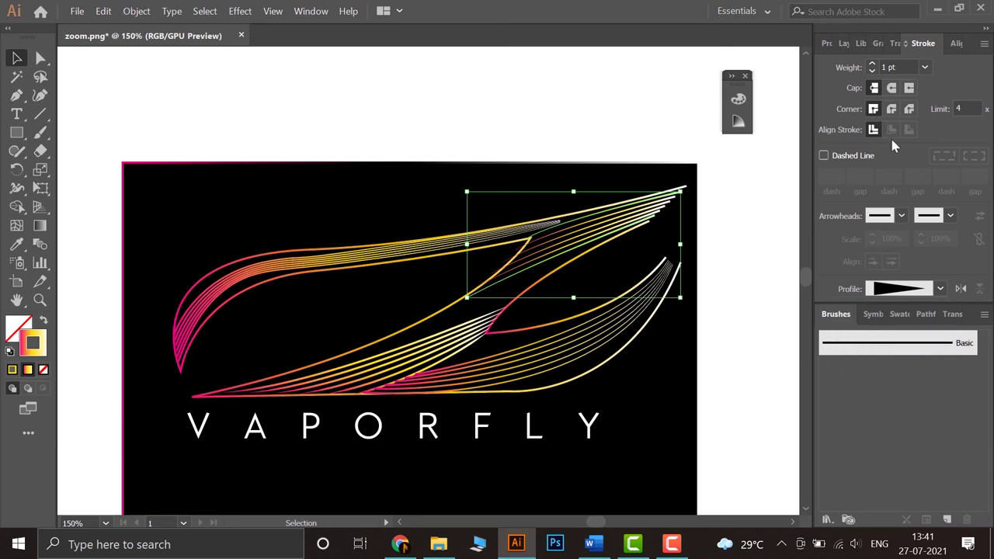
pyautogui.click(892, 88)
pyautogui.click(911, 88)
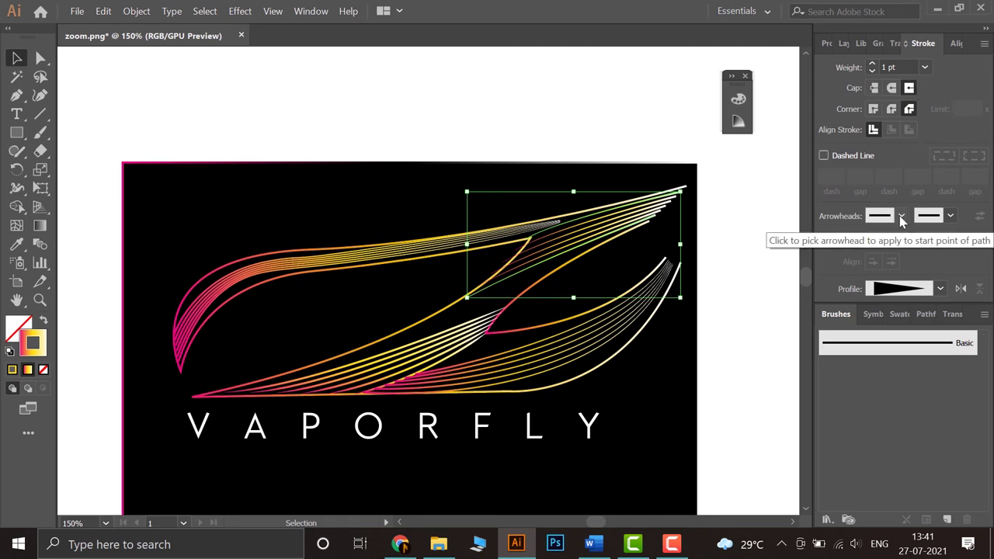
# Step: Try the Arrow 1 arrowhead at the start points of the upper-right tip's blended lines
pyautogui.click(901, 215)
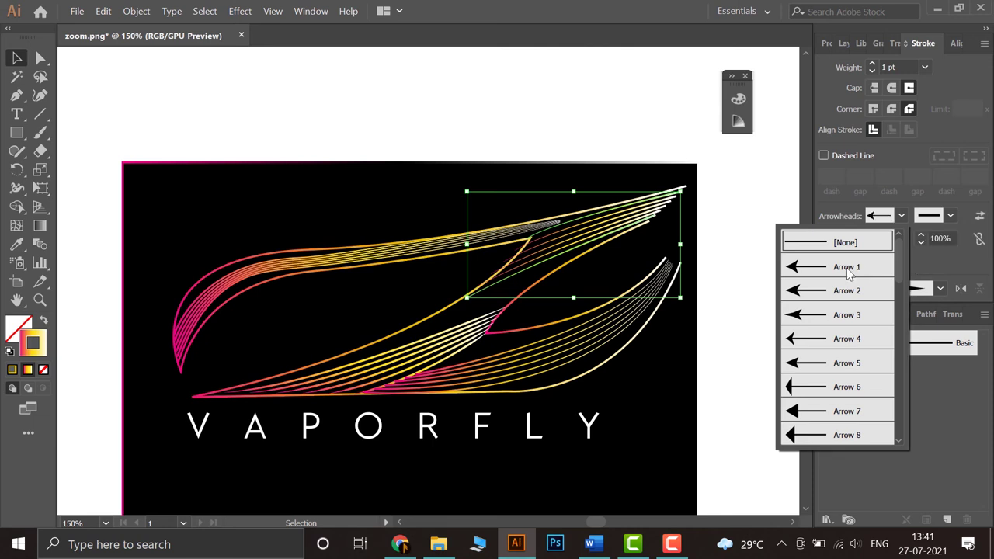
pyautogui.click(846, 267)
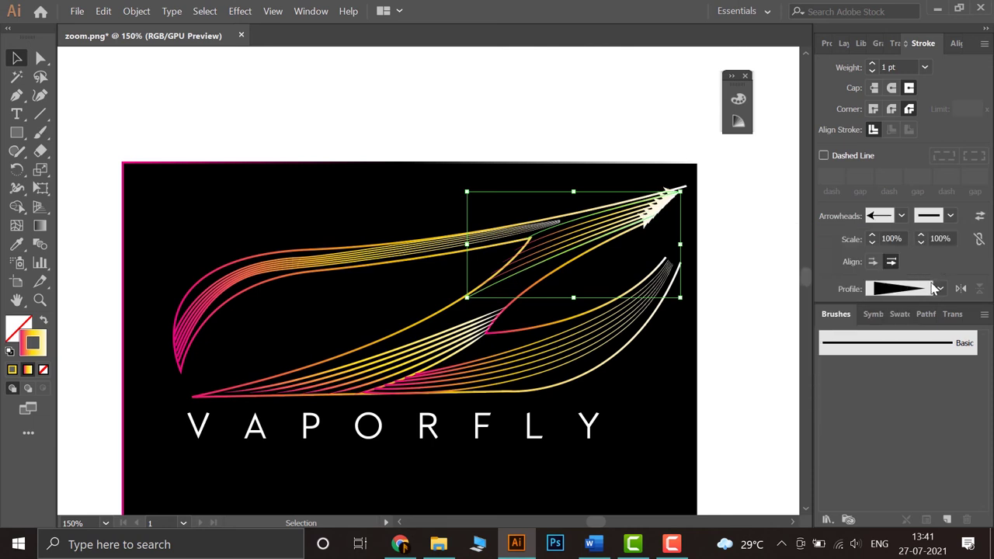
pyautogui.click(901, 217)
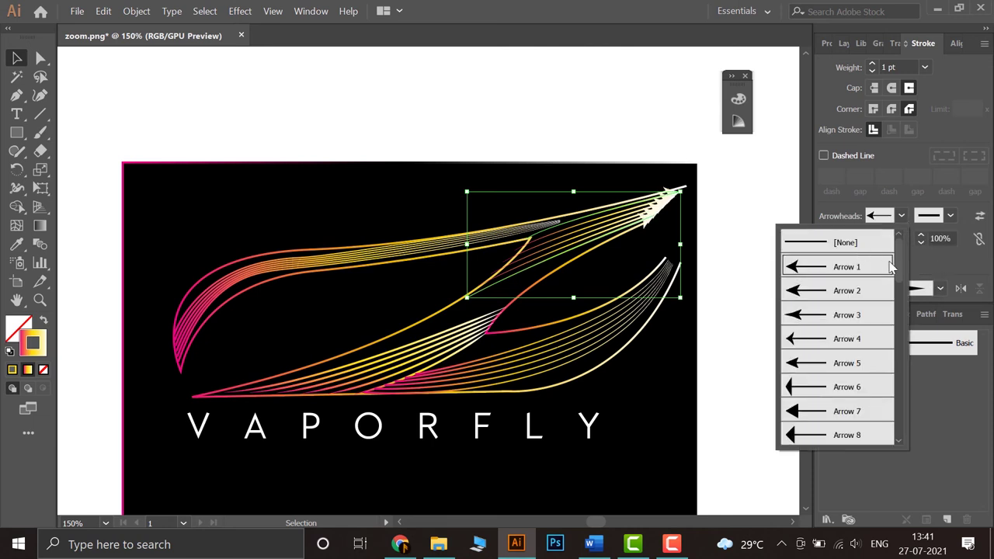
pyautogui.click(831, 244)
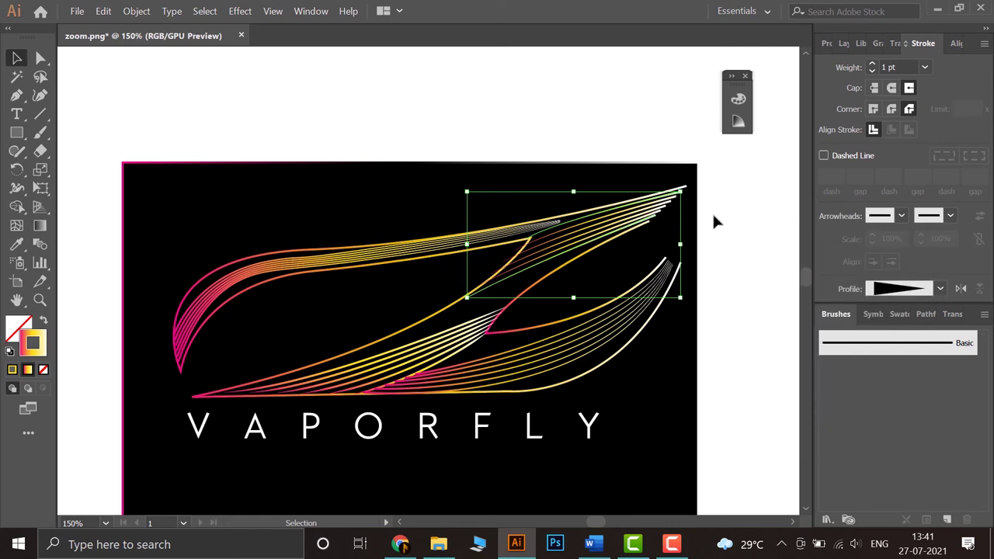
# Step: Set the upper-right tip's blended lines to Width Profile 1, tapering at both ends
pyautogui.click(938, 290)
pyautogui.click(924, 313)
pyautogui.click(737, 331)
# Step: Move the inner end anchor of the upper-right blend's top line down onto the diagonal yellow outline
pyautogui.scroll(4, 572, 234)
pyautogui.click(477, 294)
pyautogui.press('a')
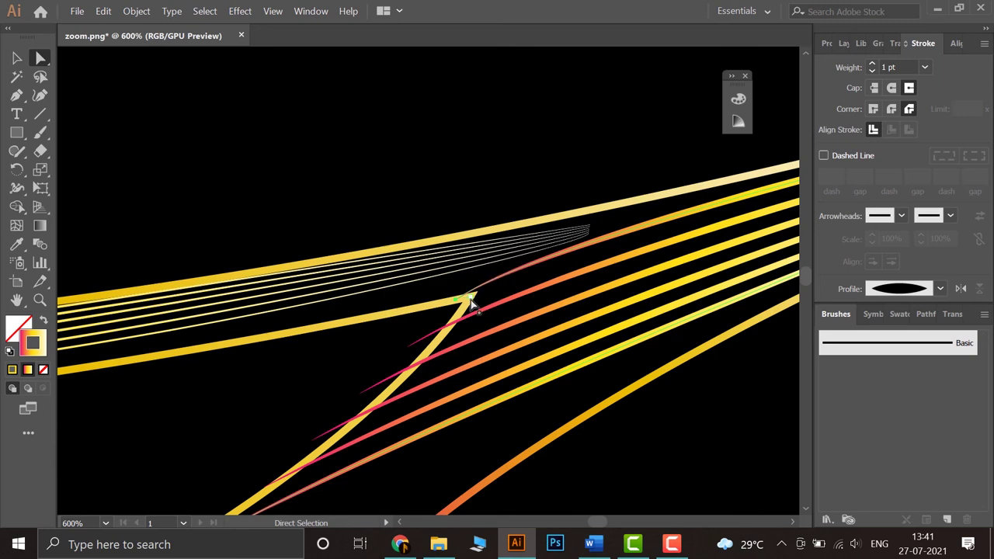
pyautogui.moveTo(455, 299); pyautogui.dragTo(450, 323)
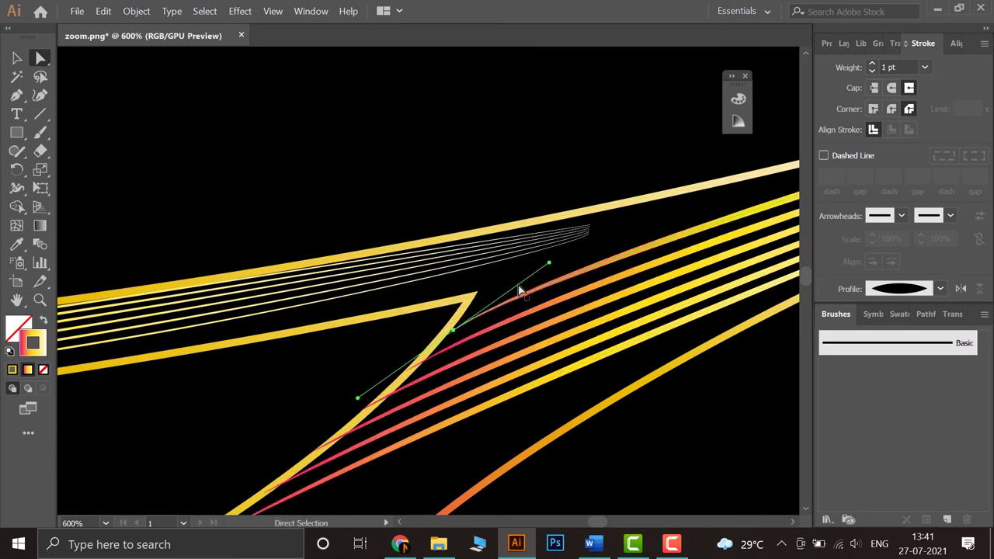
pyautogui.click(562, 268)
pyautogui.keyDown('alt'); pyautogui.click(563, 268); pyautogui.keyUp('alt')
pyautogui.scroll(-3, 575, 295)
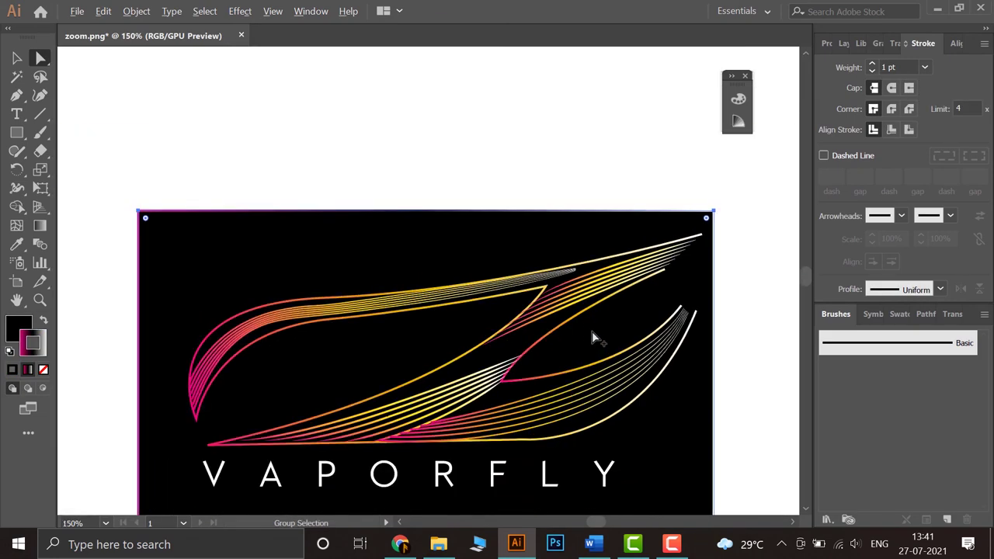
# Step: Extend the upper band's thin blended lines toward the wing tip by moving their top and bottom end anchors together
pyautogui.scroll(5, 567, 276)
pyautogui.click(550, 266)
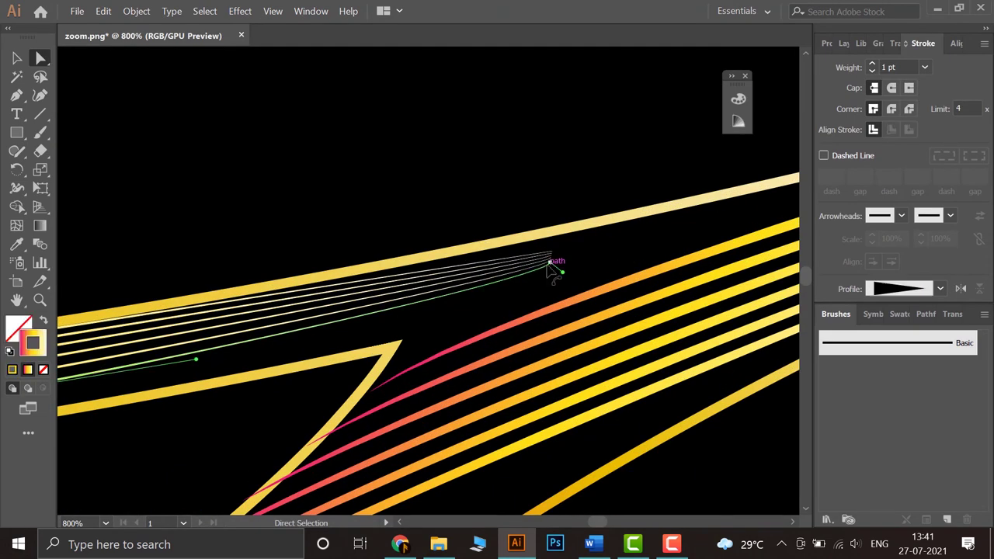
pyautogui.click(551, 252)
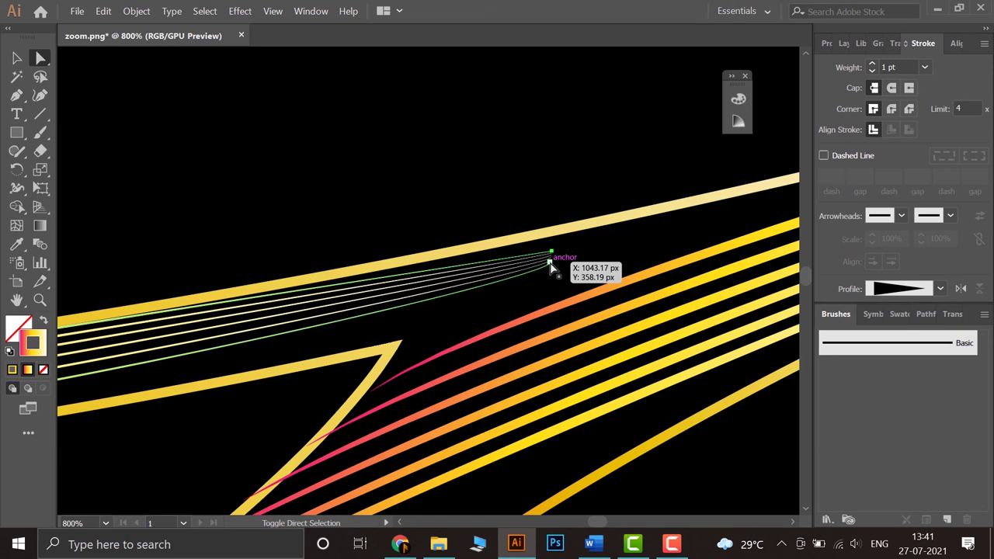
pyautogui.moveTo(550, 265); pyautogui.dragTo(784, 219)
pyautogui.click(516, 316)
pyautogui.keyDown('alt'); pyautogui.scroll(-1, 422, 330); pyautogui.keyUp('alt')
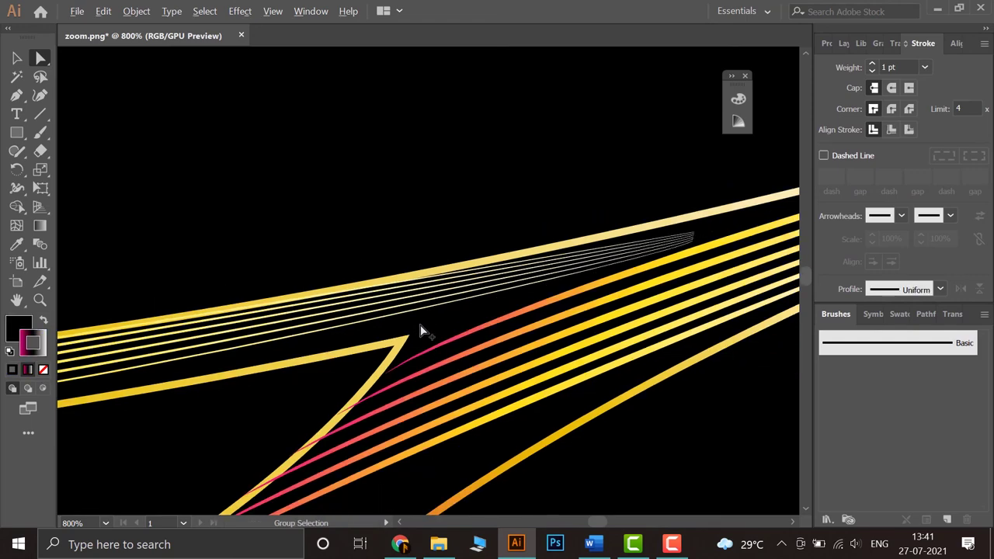
# Step: Add an anchor point to the lowest line of the upper band's blend, just above the yellow outline's corner
pyautogui.keyDown('alt'); pyautogui.scroll(-3, 421, 330); pyautogui.keyUp('alt')
pyautogui.keyDown('alt'); pyautogui.scroll(5, 400, 320); pyautogui.keyUp('alt')
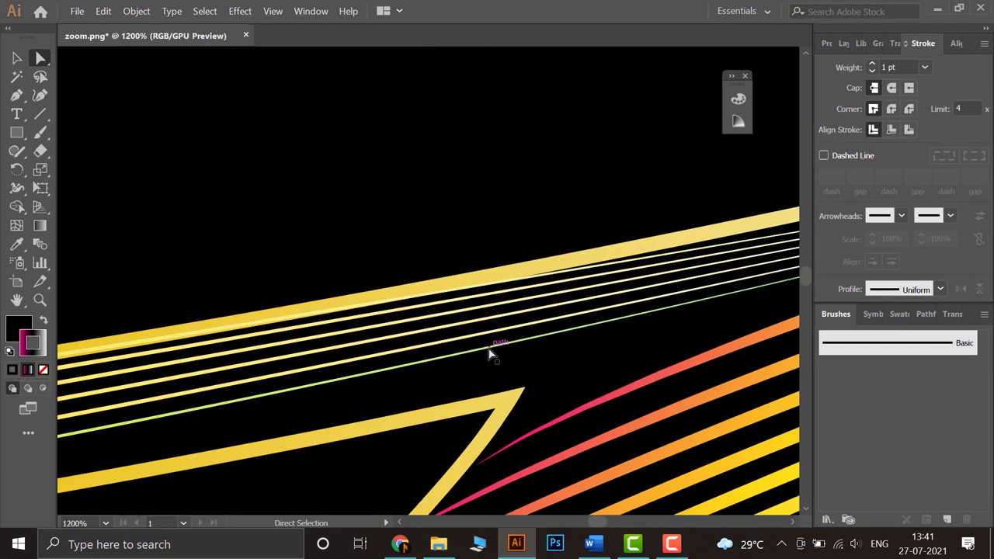
pyautogui.click(17, 58)
pyautogui.click(450, 337)
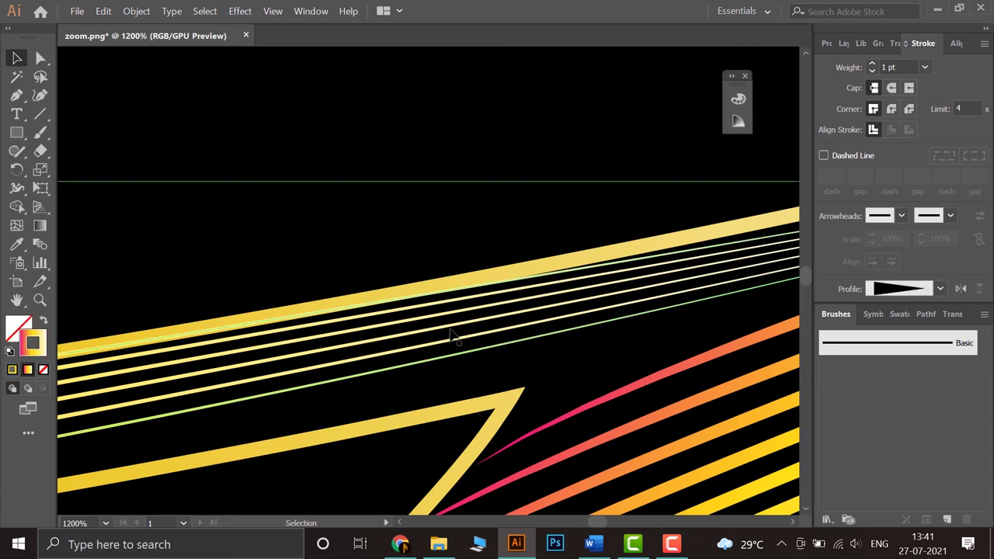
pyautogui.click(16, 96)
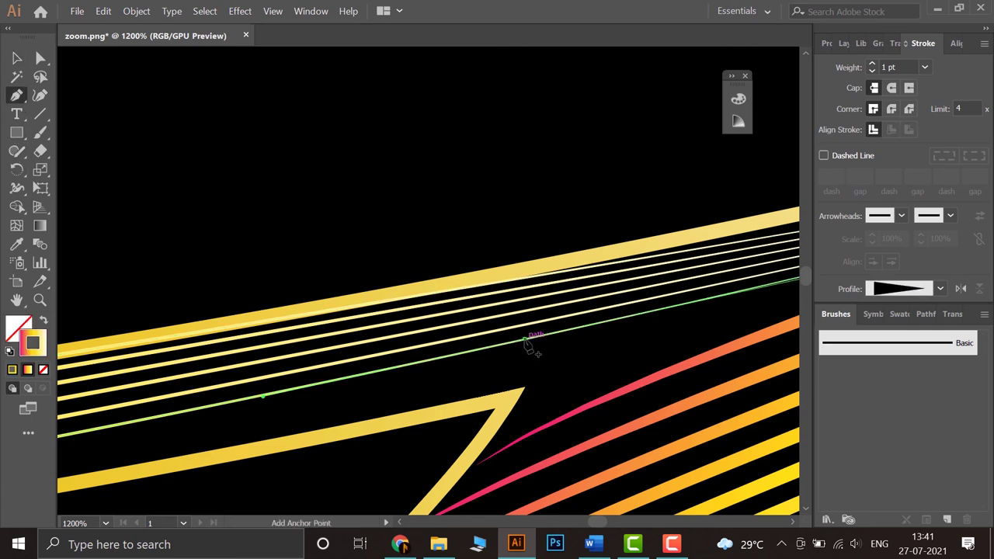
pyautogui.click(525, 340)
# Step: Pull the new anchor on the lowest blended line slightly down toward the yellow outline's corner
pyautogui.click(40, 59)
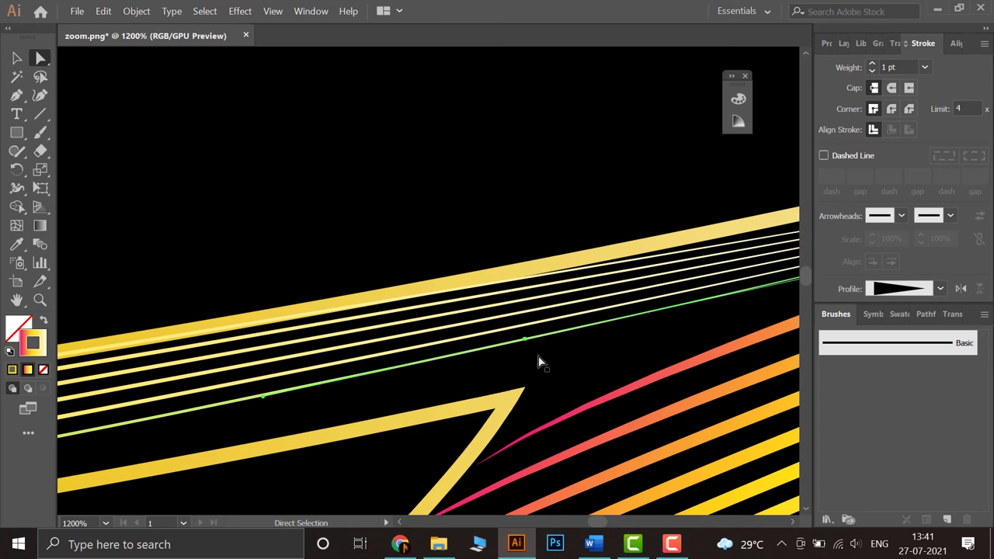
pyautogui.moveTo(526, 340); pyautogui.dragTo(531, 364)
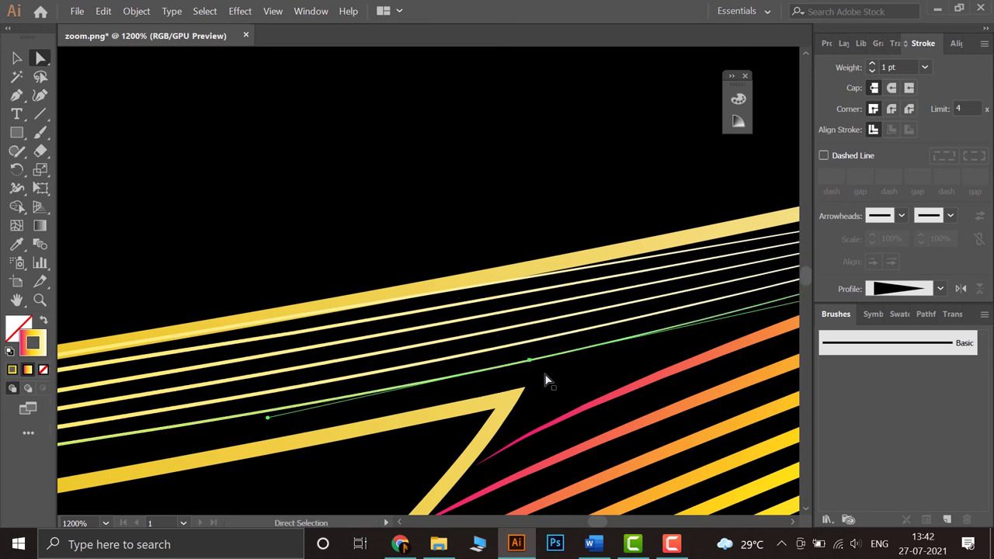
pyautogui.scroll(-6, 546, 381)
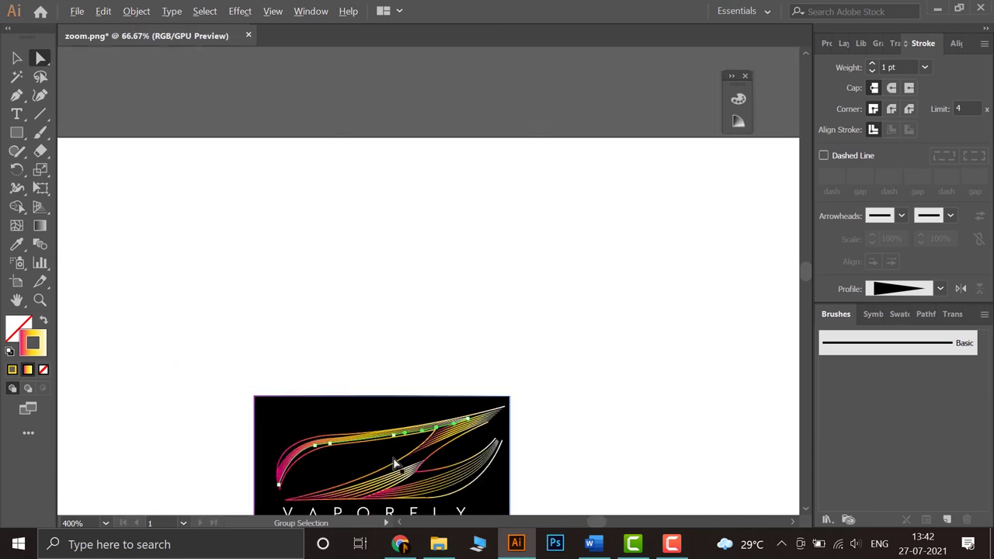
pyautogui.scroll(6, 402, 462)
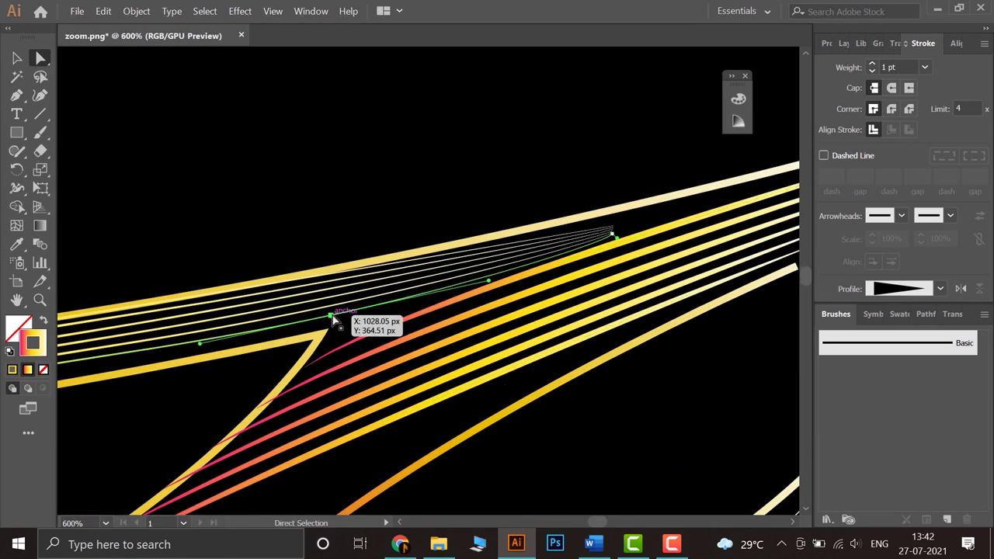
# Step: Examine the whole logo and its wordmark on the black artboard
pyautogui.scroll(-4, 373, 392)
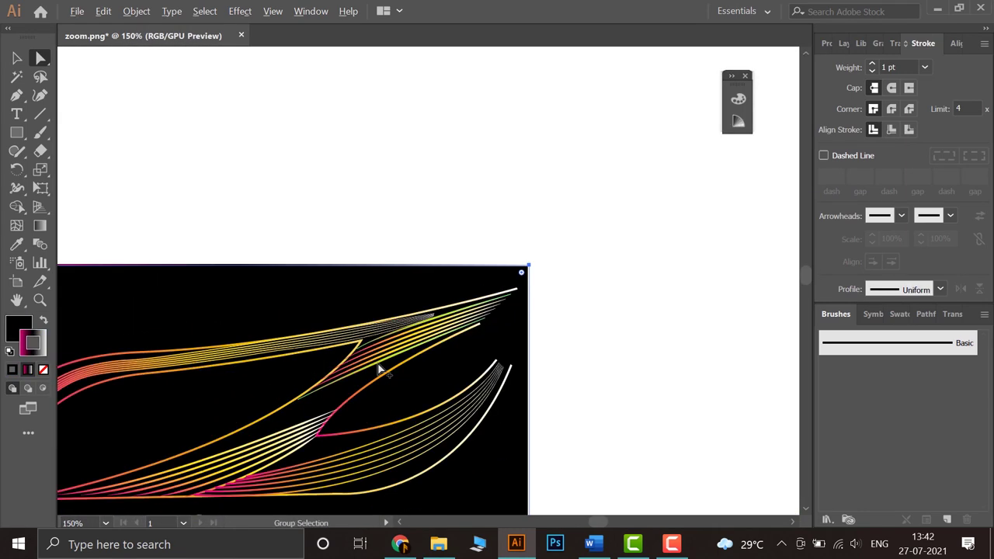
pyautogui.scroll(-3, 537, 306)
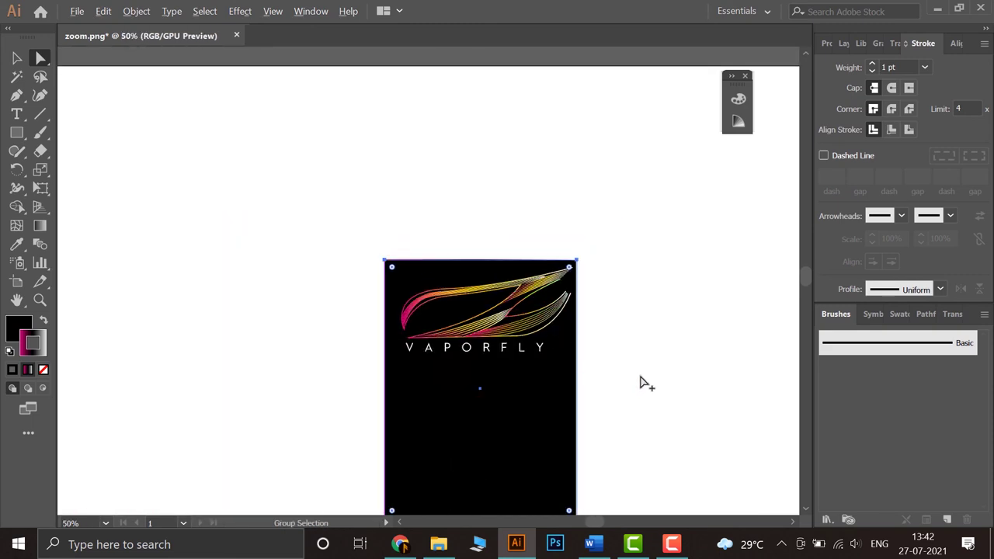
pyautogui.scroll(4, 532, 324)
pyautogui.scroll(-3, 800, 358)
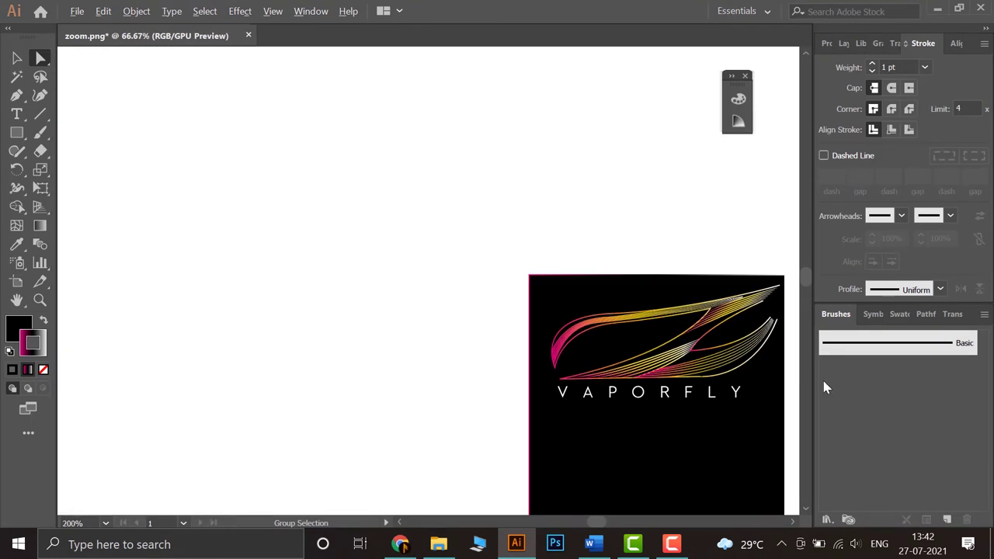
pyautogui.moveTo(746, 392); pyautogui.dragTo(536, 248)
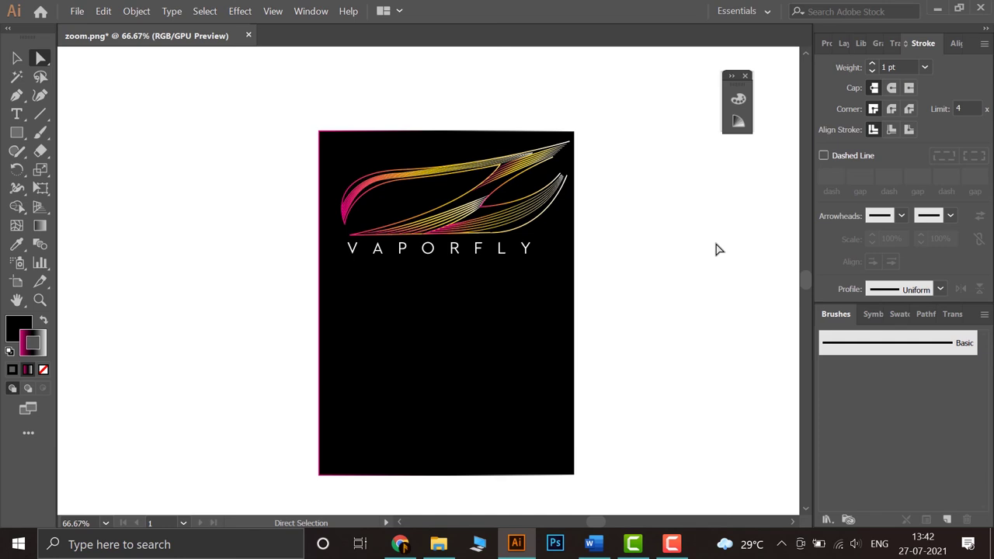
pyautogui.keyDown('alt'); pyautogui.click(562, 239); pyautogui.keyUp('alt')
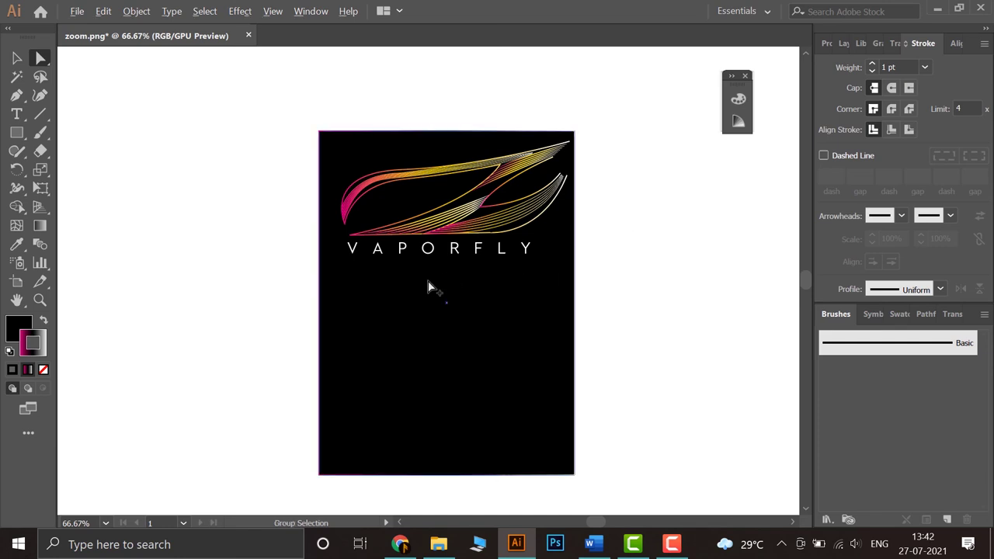
pyautogui.scroll(1, 427, 287)
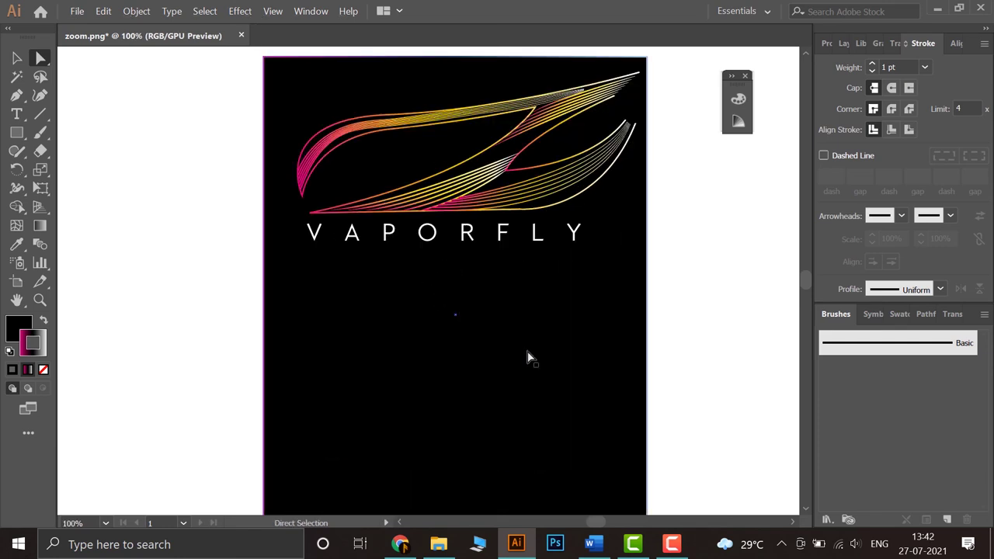
# Step: Hide the black background rectangle in Layer 1 and select the wordmark text object in Layer 3
pyautogui.click(845, 44)
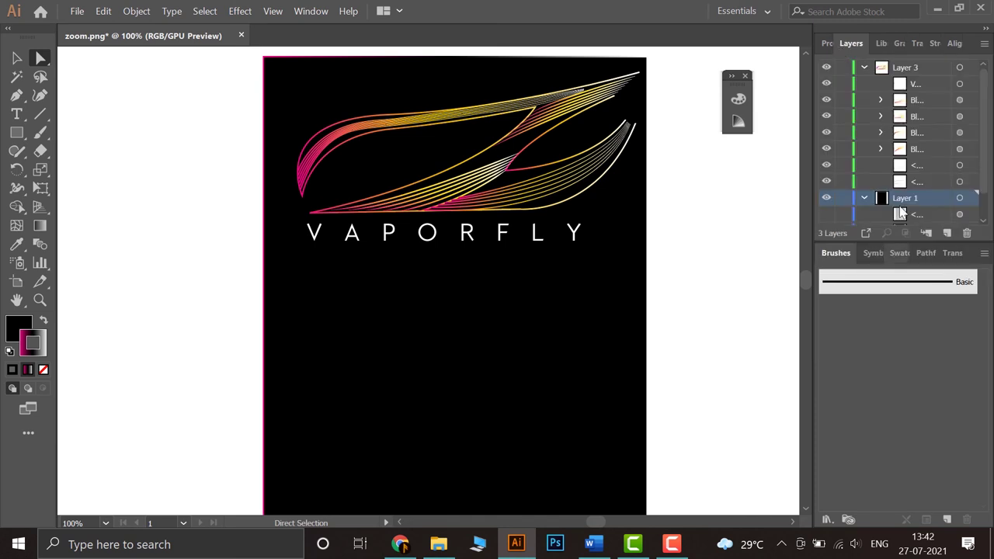
pyautogui.scroll(-2, 880, 212)
pyautogui.click(827, 200)
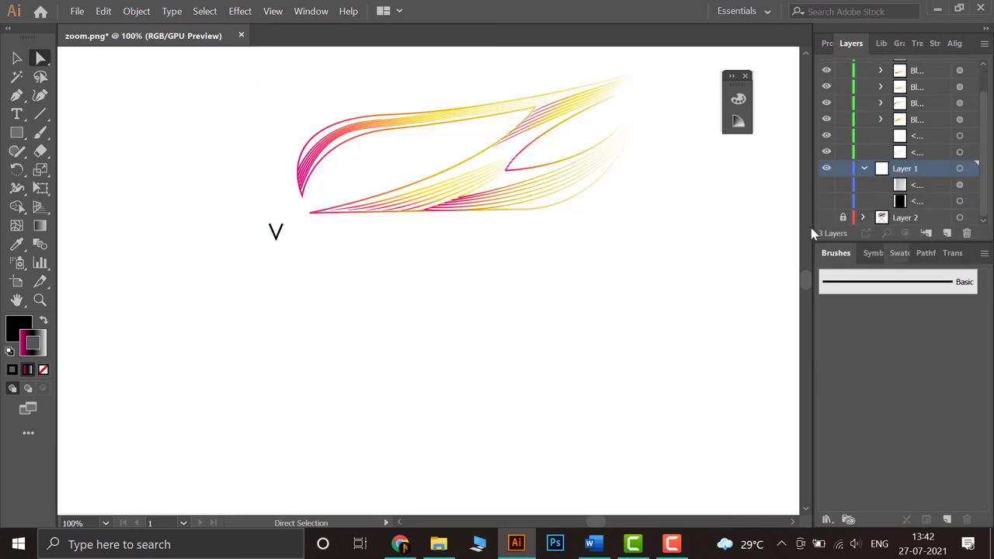
pyautogui.click(275, 230)
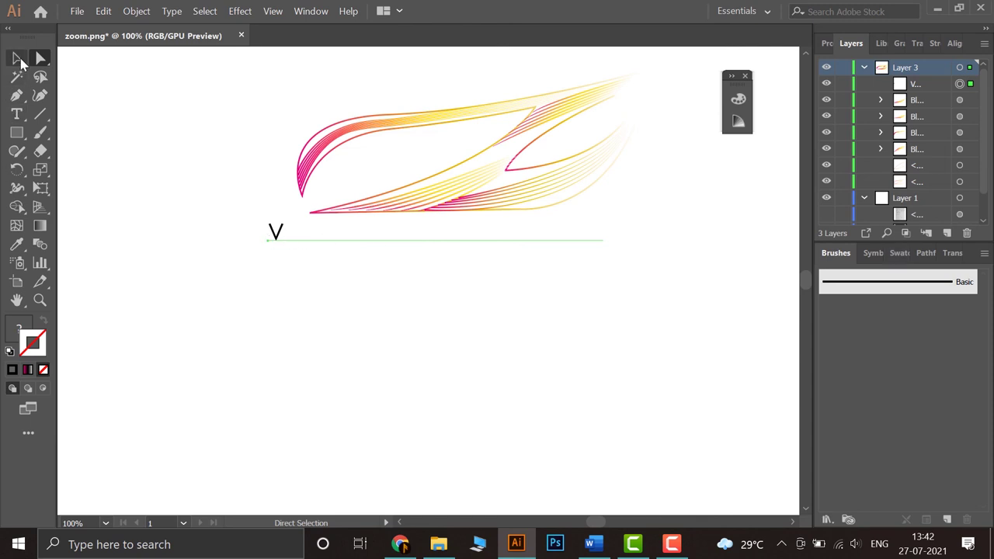
pyautogui.click(16, 57)
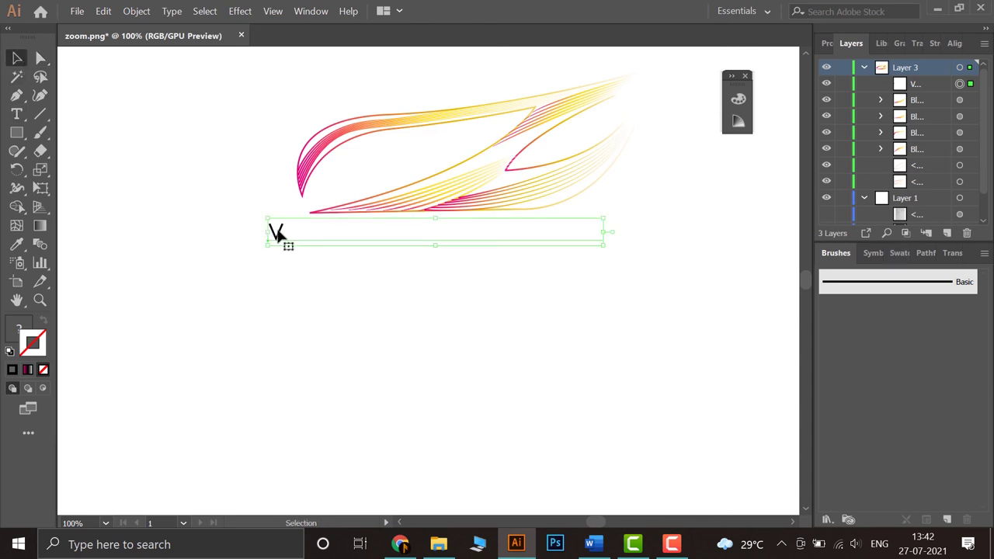
pyautogui.click(827, 44)
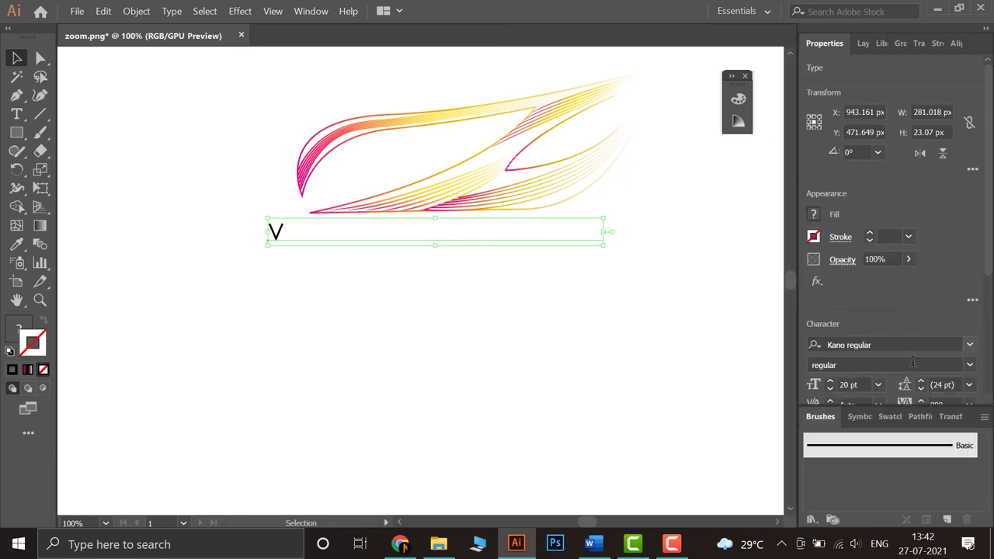
pyautogui.click(864, 43)
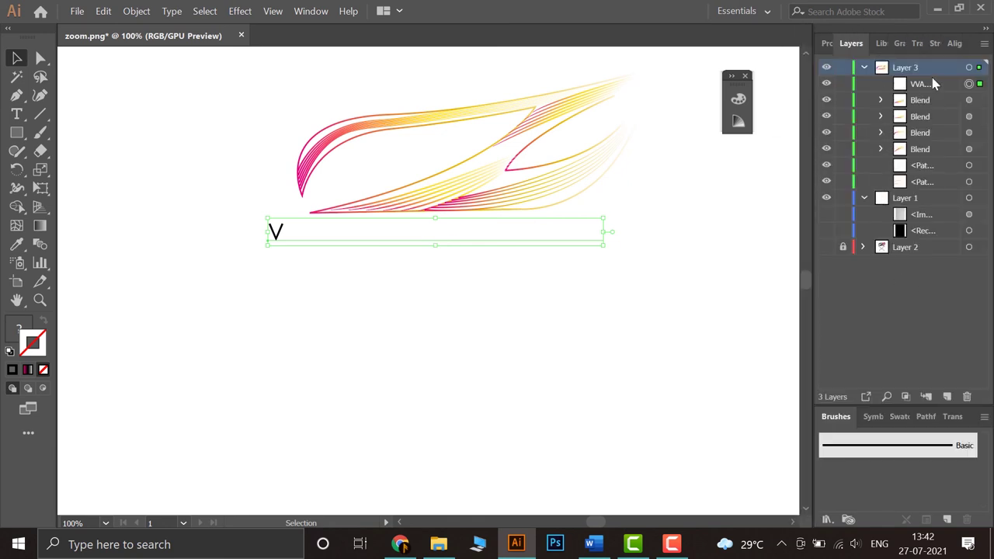
pyautogui.click(933, 83)
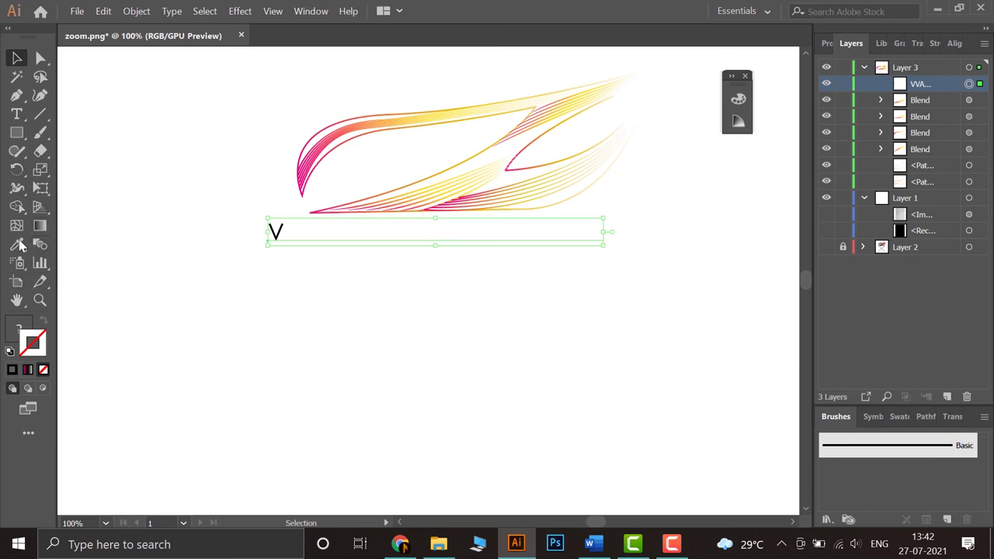
# Step: Delete the stray black V at the start of the wordmark text and show the black background rectangle again
pyautogui.click(17, 114)
pyautogui.click(289, 236)
pyautogui.hotkey('ctrl', 'a')
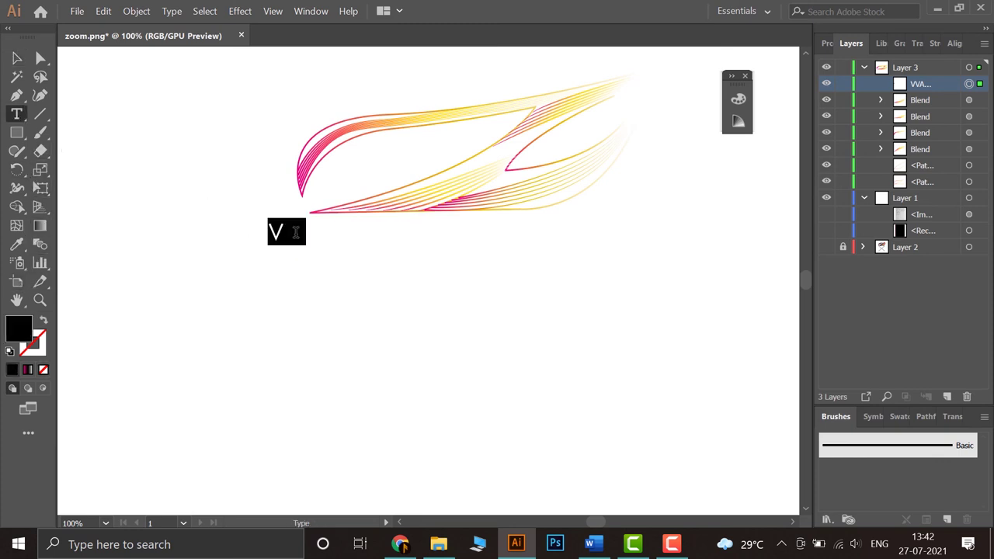
pyautogui.press('BackSpace')
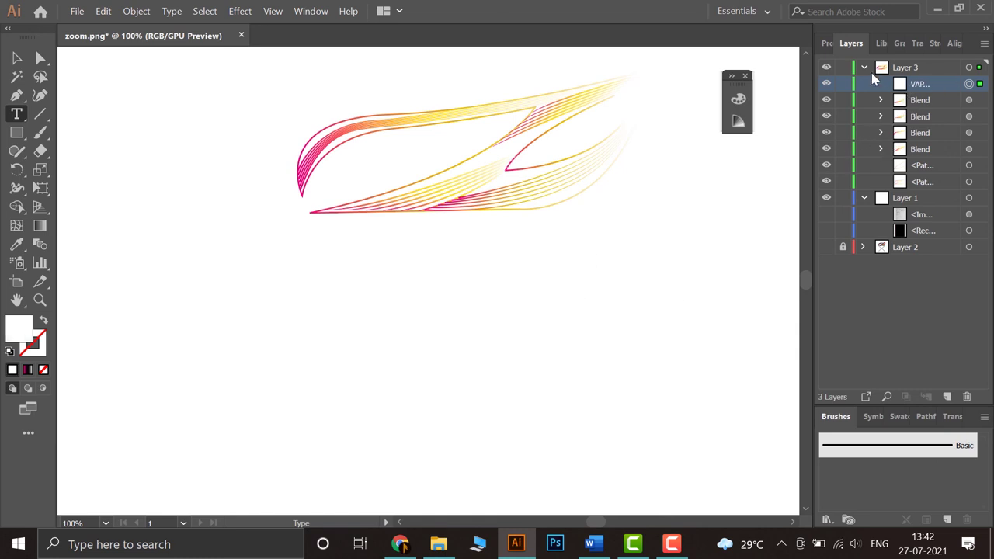
pyautogui.click(827, 231)
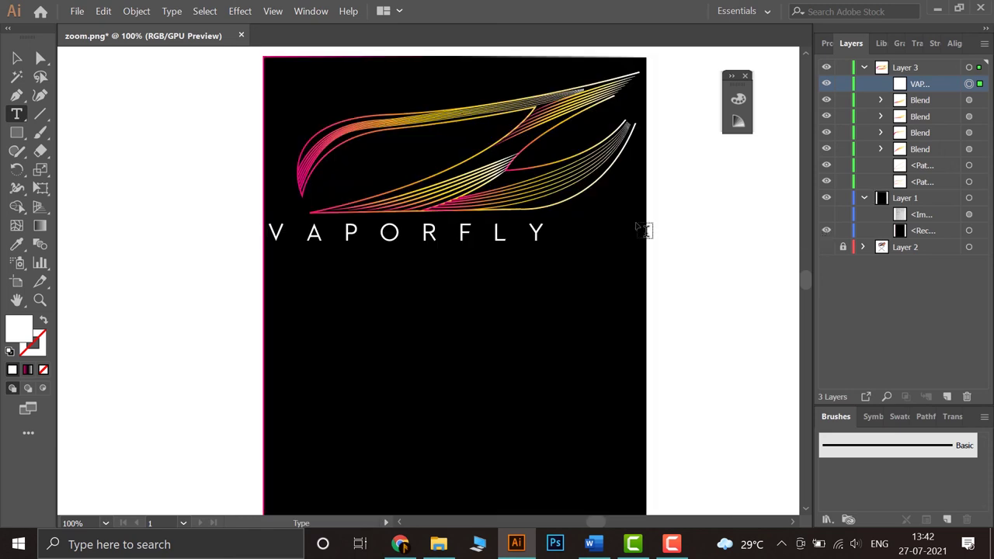
# Step: Move the VAPORFLY wordmark horizontally so it sits centered beneath the wing logo
pyautogui.click(16, 58)
pyautogui.moveTo(482, 240); pyautogui.dragTo(505, 241)
pyautogui.click(699, 269)
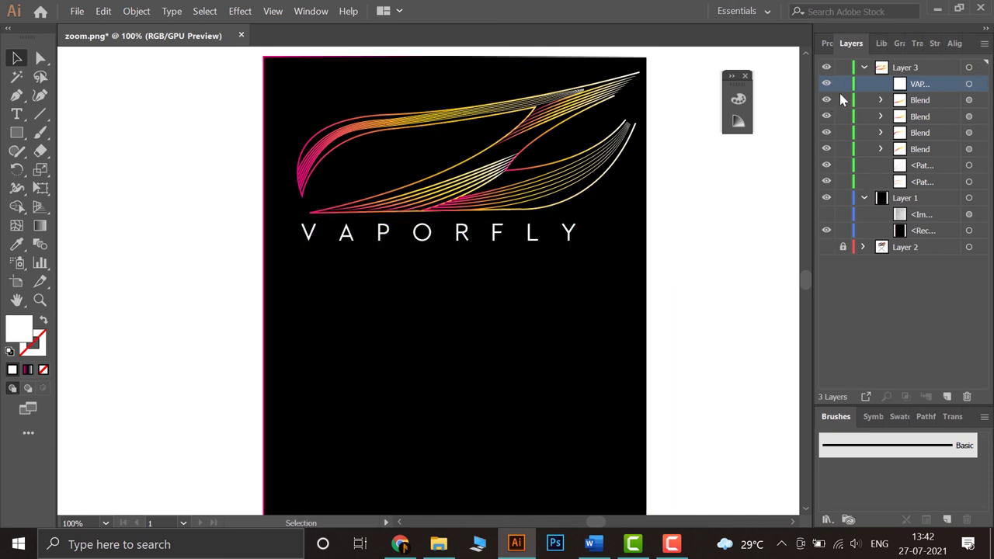
# Step: Check the artwork with the black background rectangle and the wordmark temporarily hidden
pyautogui.click(827, 231)
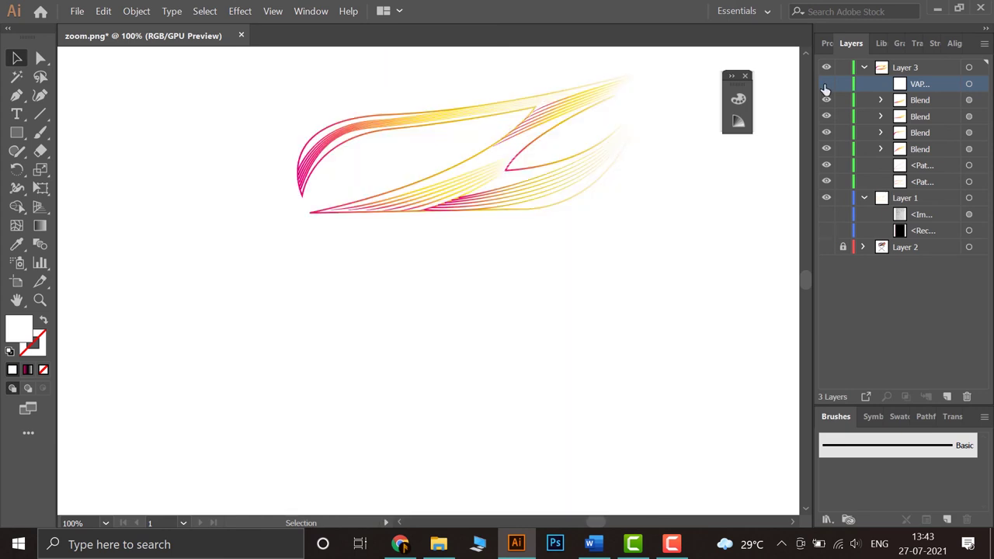
pyautogui.click(827, 231)
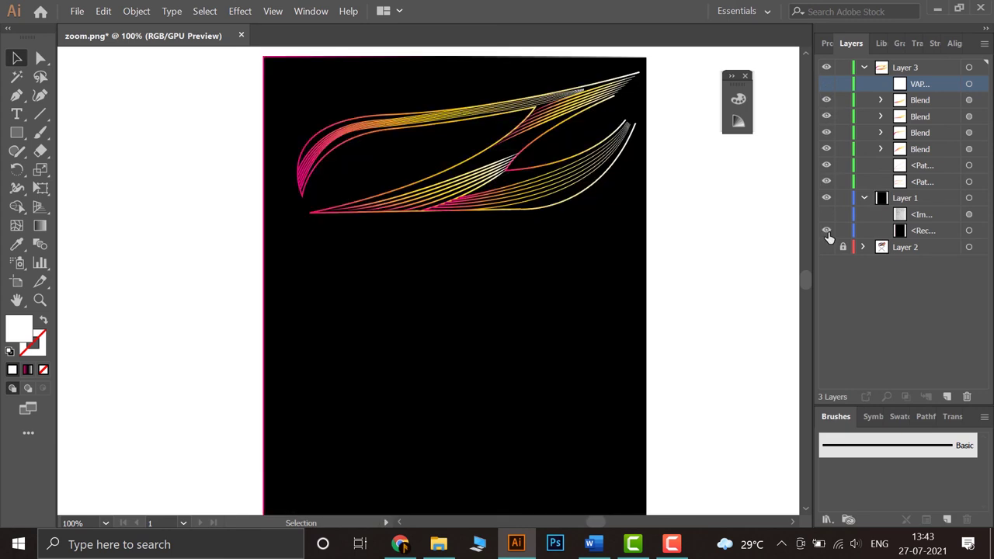
pyautogui.click(827, 84)
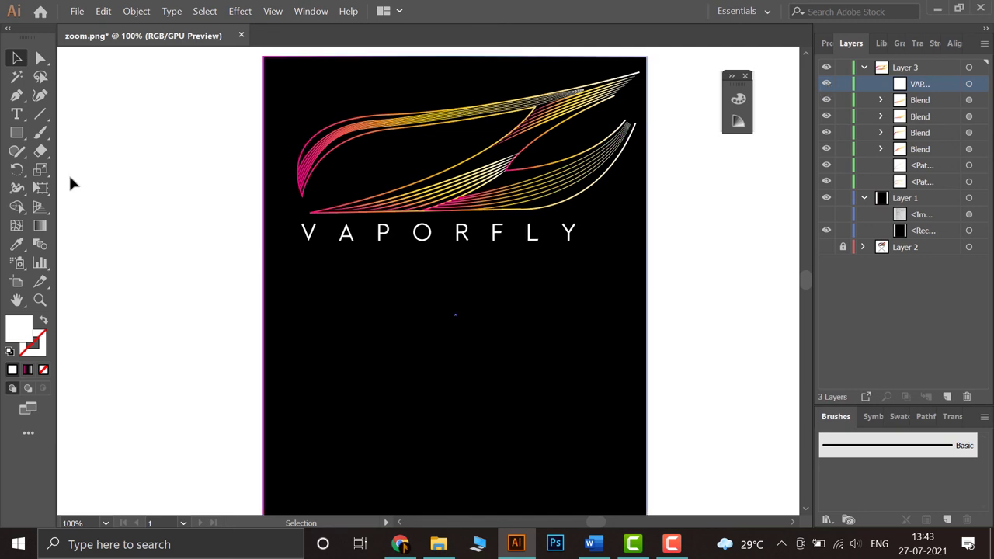
# Step: Set up the Pen tool with no fill and a white ffffff stroke
pyautogui.click(16, 96)
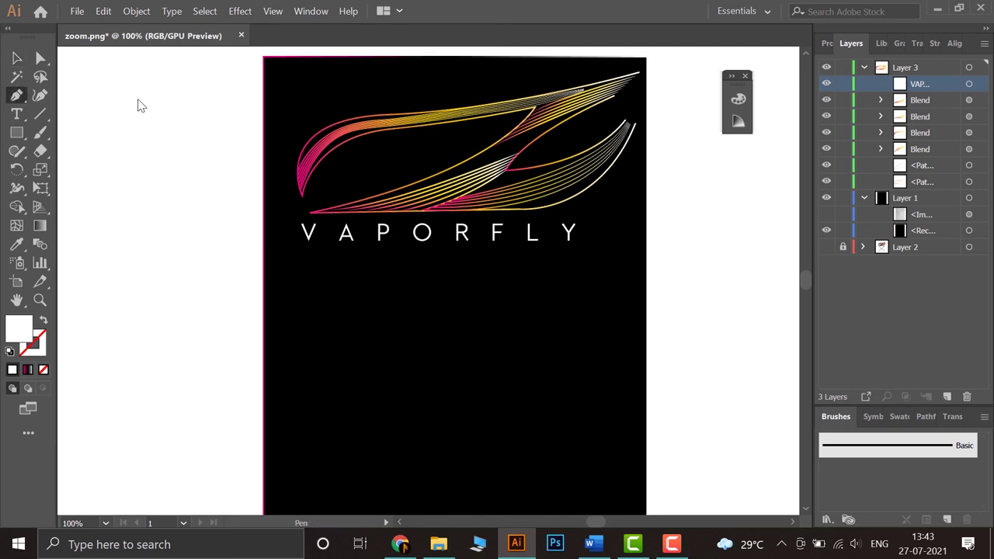
pyautogui.click(827, 43)
pyautogui.click(814, 215)
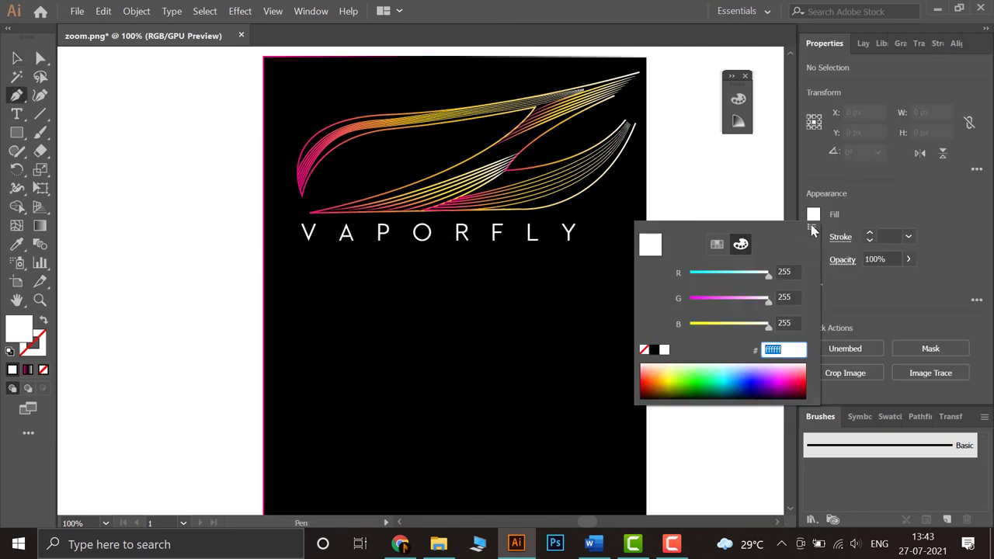
pyautogui.click(645, 349)
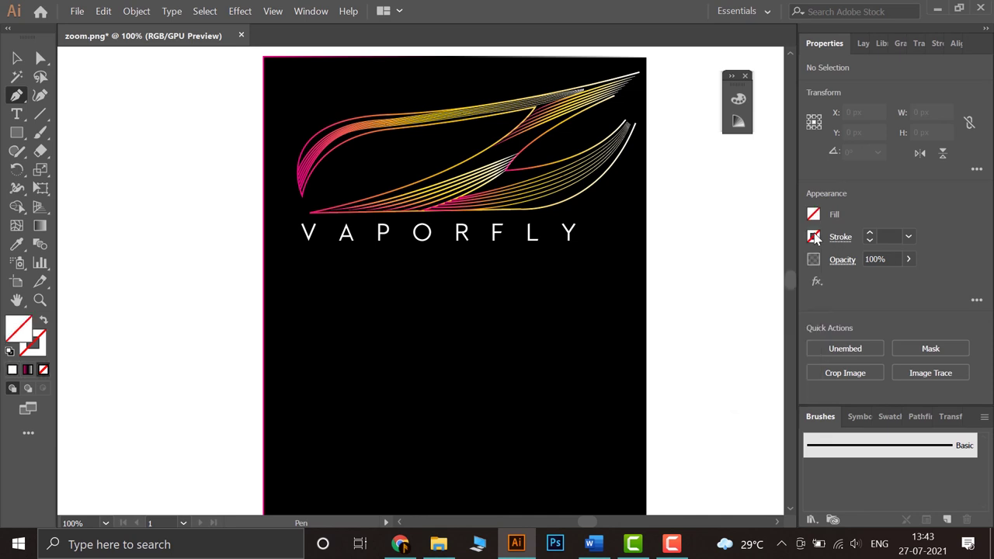
pyautogui.click(813, 237)
pyautogui.click(659, 372)
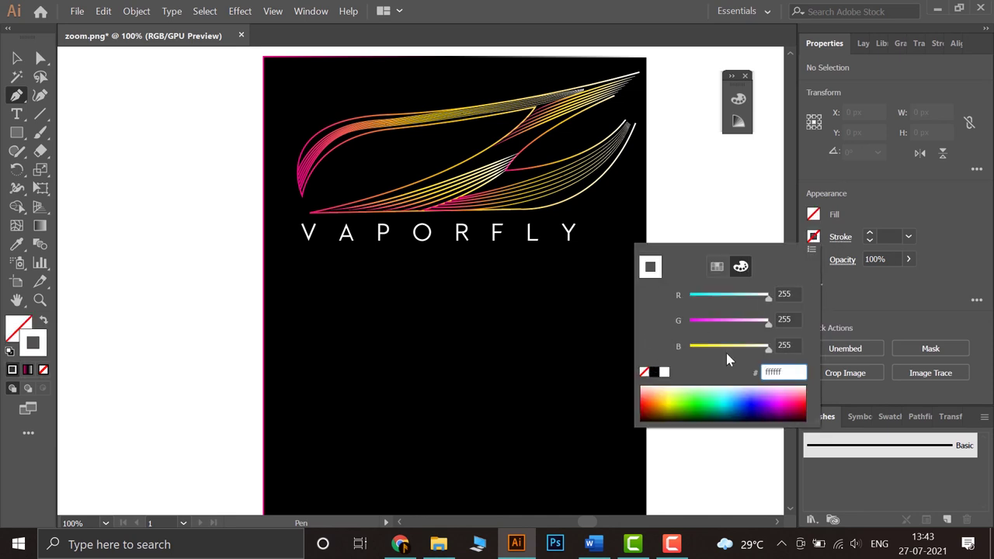
# Step: Draw a closed, right-pointing chevron outline about 108 by 181 px below the wordmark, using straight horizontal and 45-degree edges
pyautogui.click(305, 265)
pyautogui.keyDown('shift'); pyautogui.click(323, 265); pyautogui.keyUp('shift')
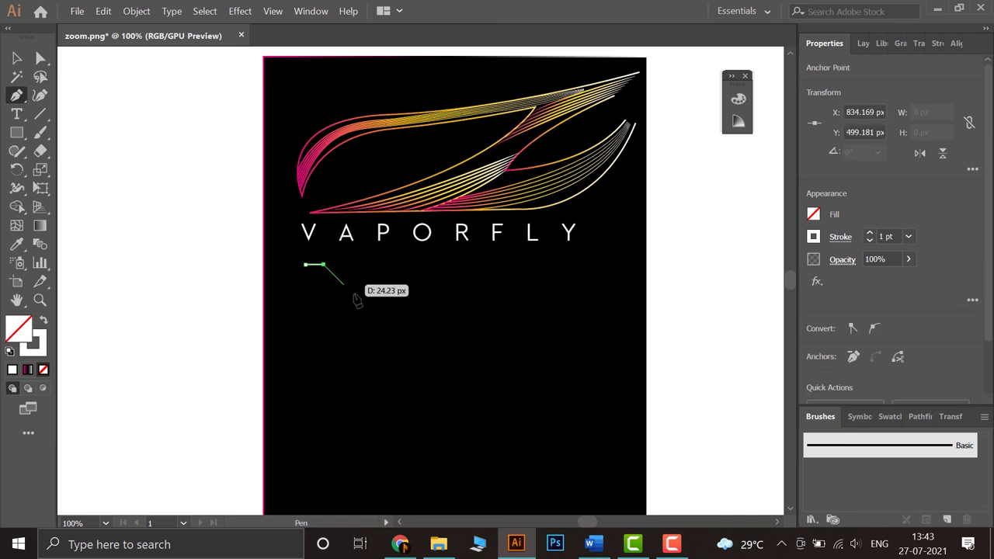
pyautogui.click(430, 370)
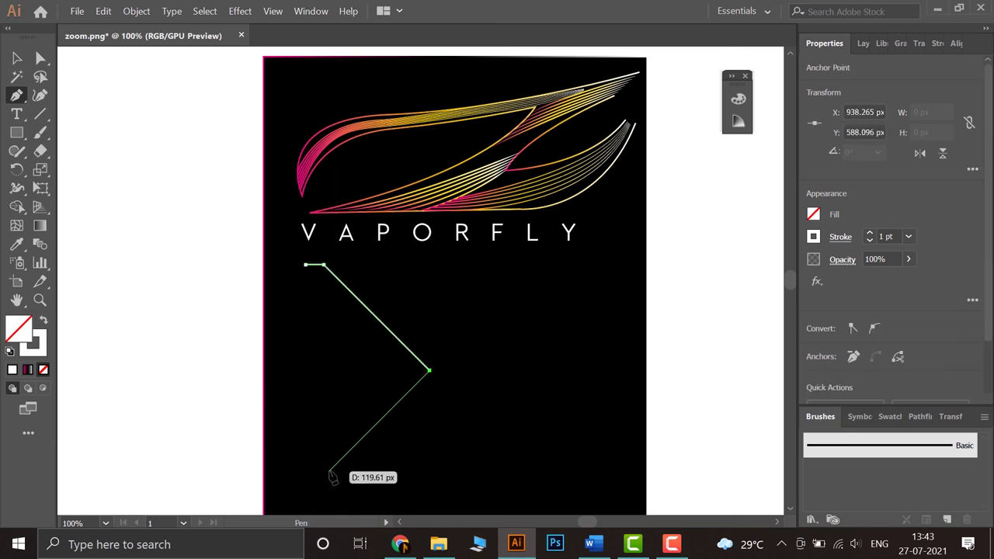
pyautogui.moveTo(320, 482); pyautogui.dragTo(300, 479)
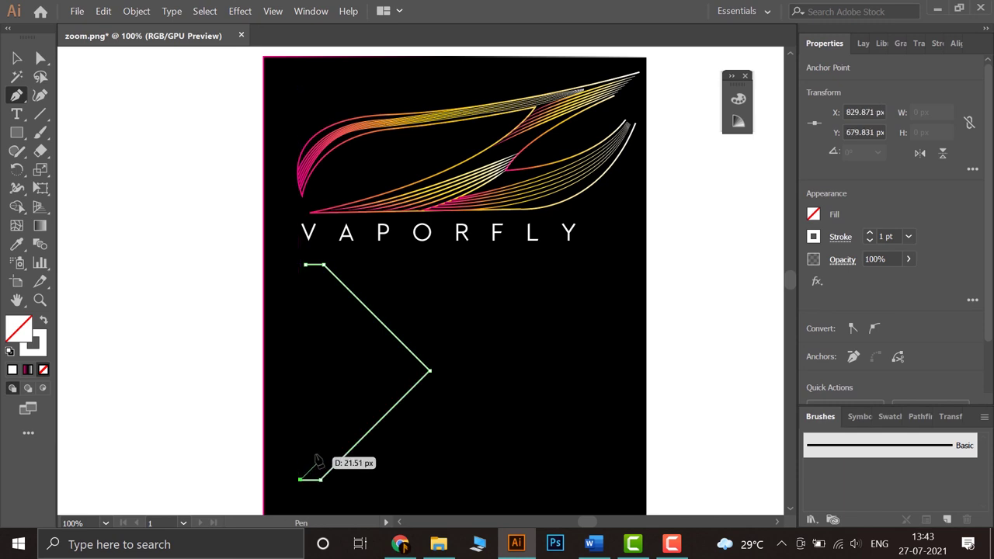
pyautogui.keyDown('shift'); pyautogui.click(408, 372); pyautogui.keyUp('shift')
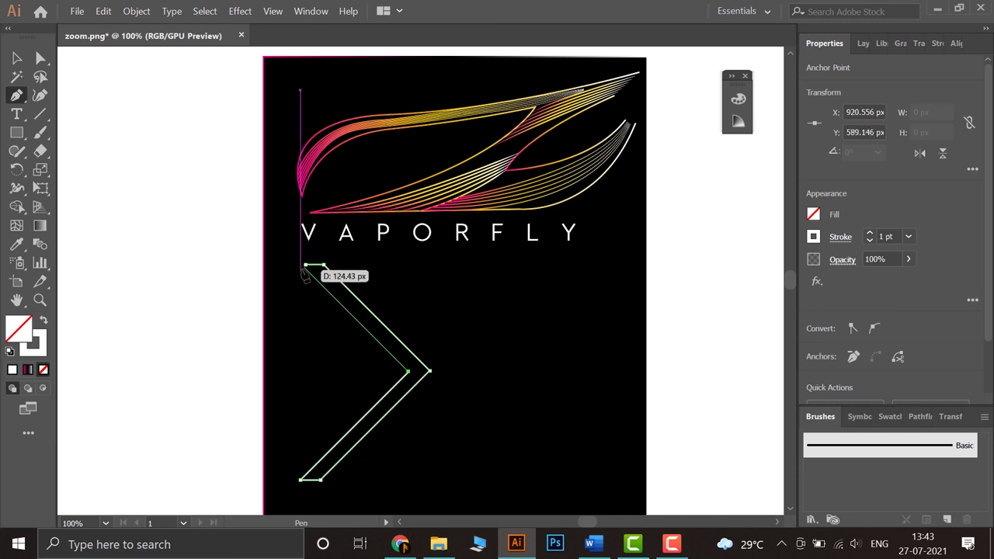
pyautogui.click(305, 265)
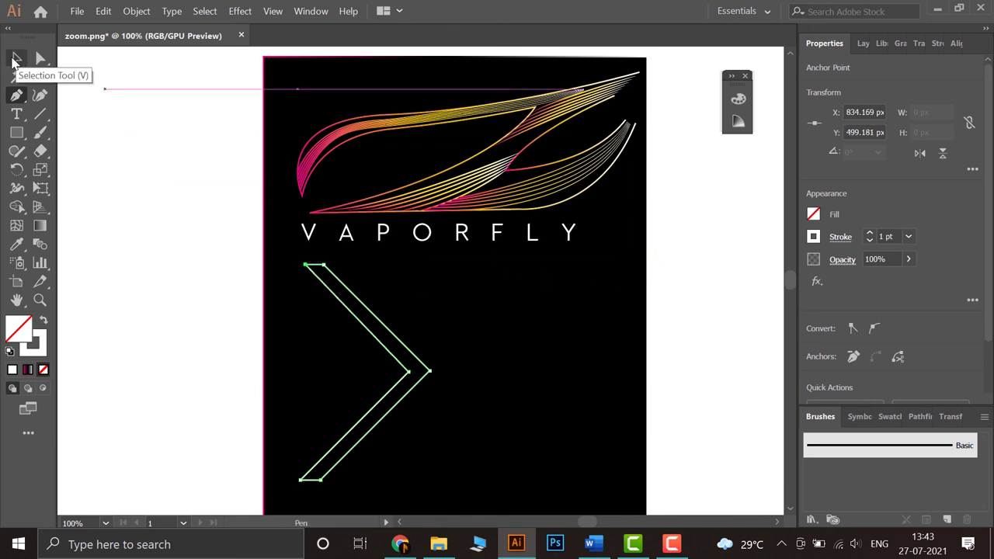
# Step: Fill the chevron with white
pyautogui.click(813, 215)
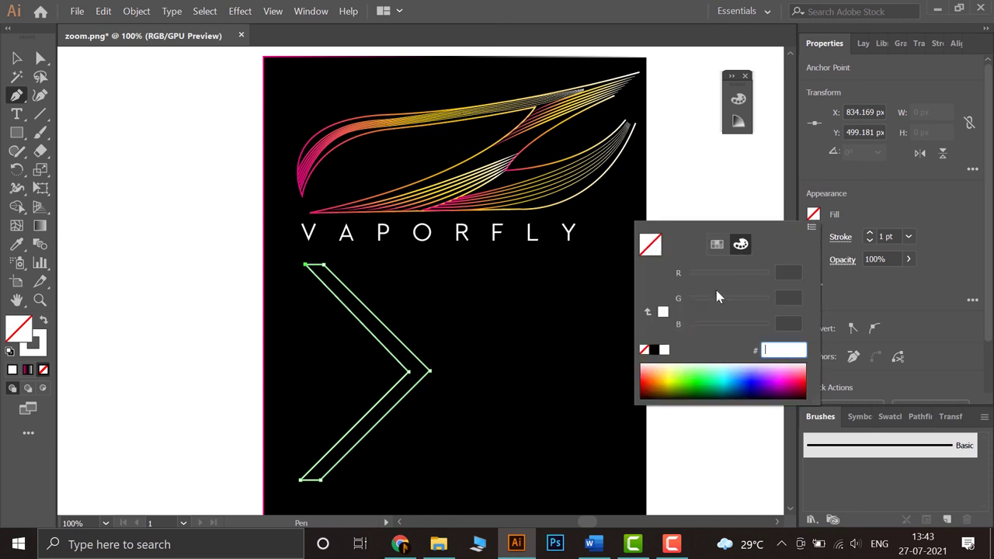
pyautogui.click(666, 350)
pyautogui.click(16, 58)
pyautogui.hotkey('ctrl', 'c')
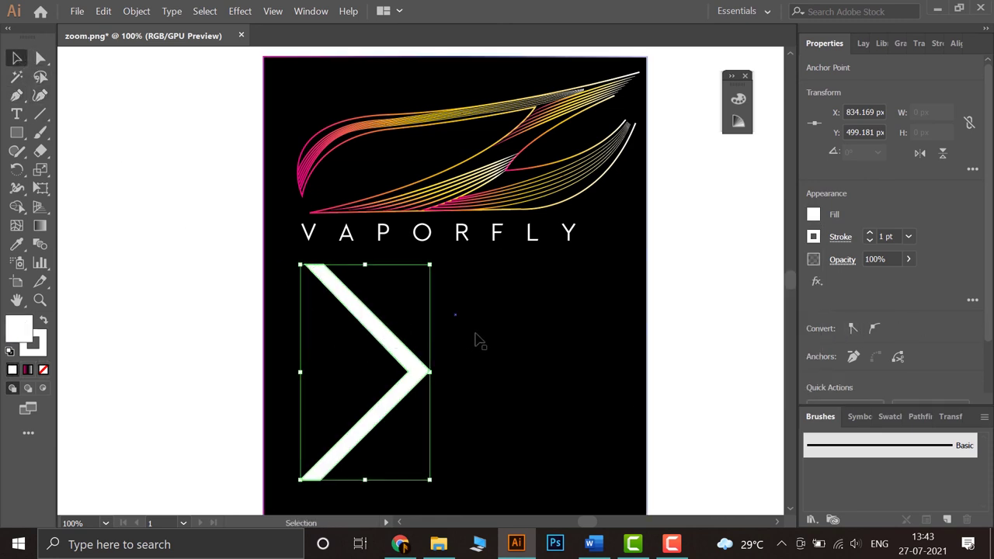
pyautogui.hotkey('ctrl', 'v')
pyautogui.click(439, 287)
pyautogui.hotkey('ctrl', 'z')
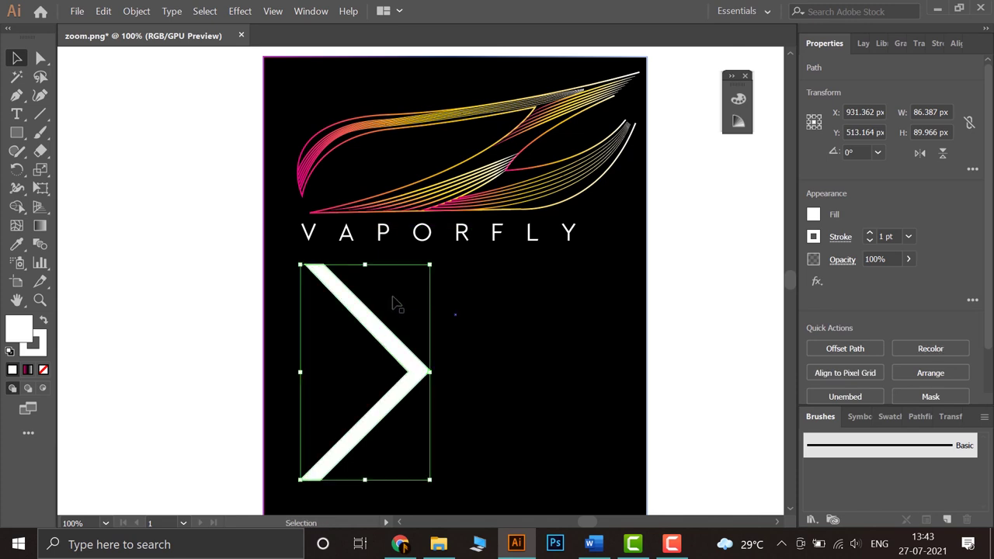
# Step: Duplicate the white chevron and reflect the copy across the vertical axis
pyautogui.press('v')
pyautogui.hotkey('ctrl', 'c')
pyautogui.hotkey('ctrl', 'v')
pyautogui.rightClick(469, 283)
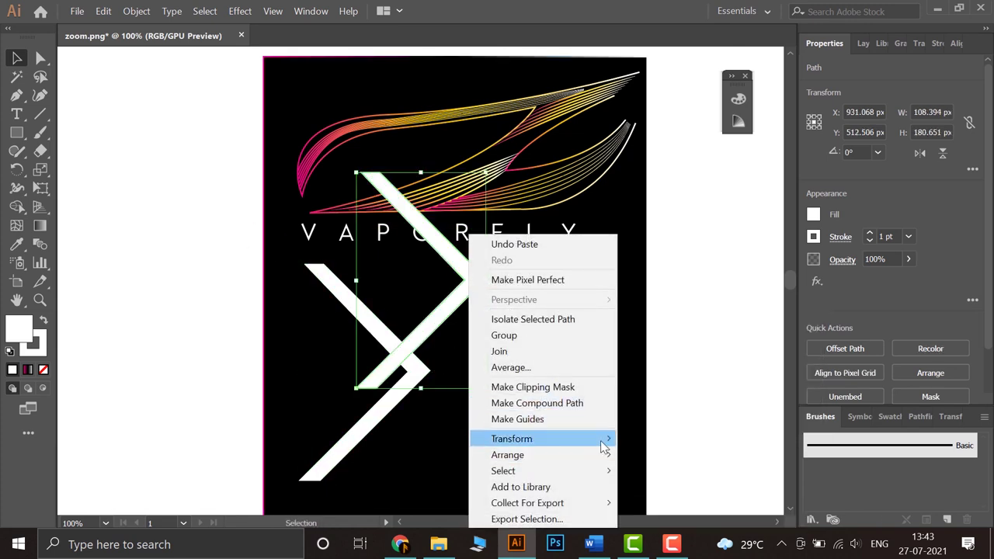
pyautogui.moveTo(604, 441)
pyautogui.click(669, 367)
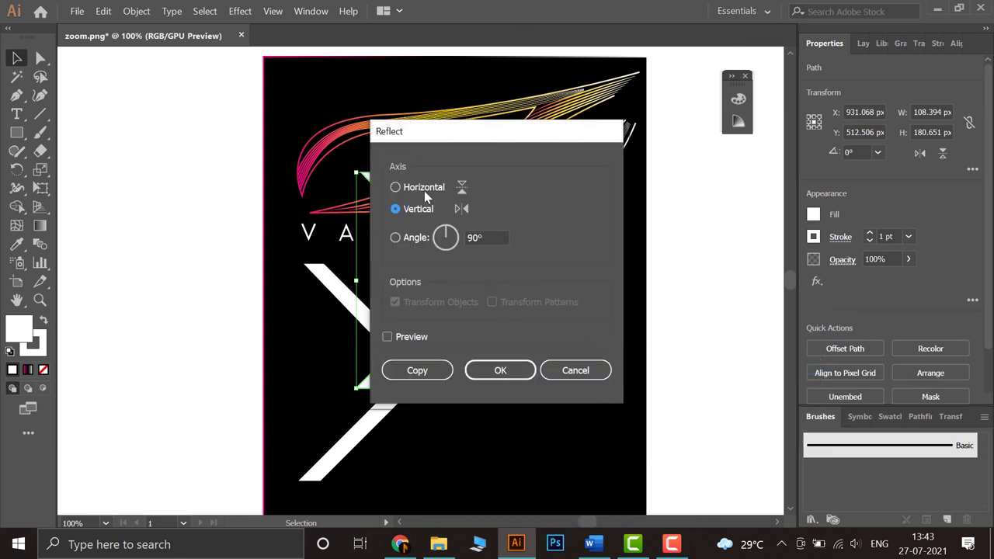
pyautogui.click(501, 370)
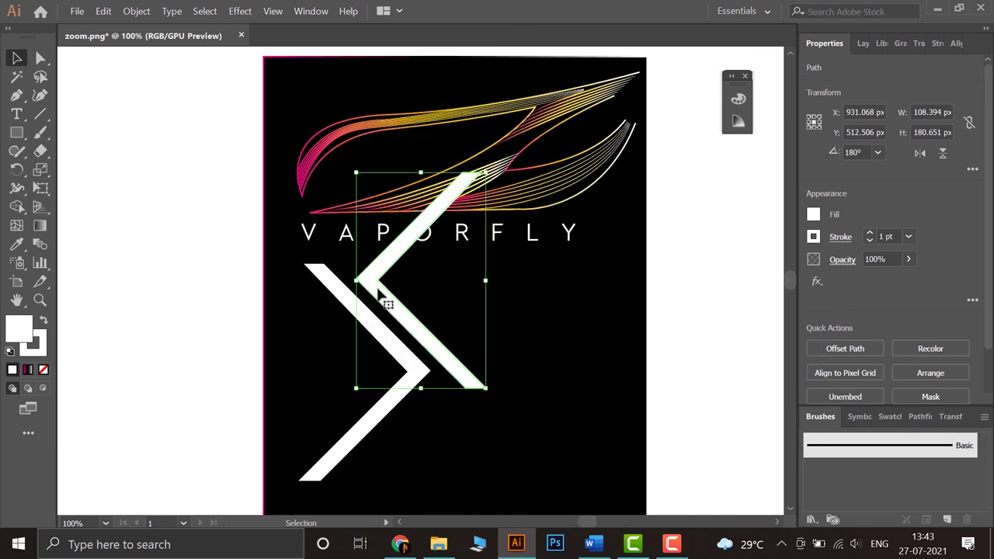
# Step: Place the reflected chevron tip to tip with the original to form an X, and center both beneath the wordmark
pyautogui.moveTo(394, 315); pyautogui.dragTo(452, 383)
pyautogui.click(717, 353)
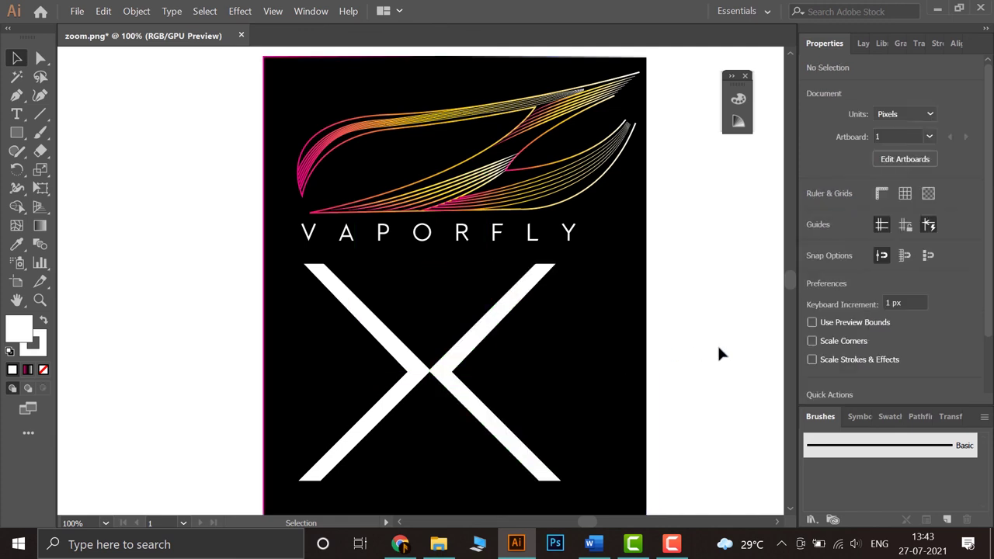
pyautogui.click(419, 367)
pyautogui.press('a')
pyautogui.keyDown('ctrl'); pyautogui.click(455, 359); pyautogui.keyUp('ctrl')
pyautogui.keyDown('shift'); pyautogui.click(412, 364); pyautogui.keyUp('shift')
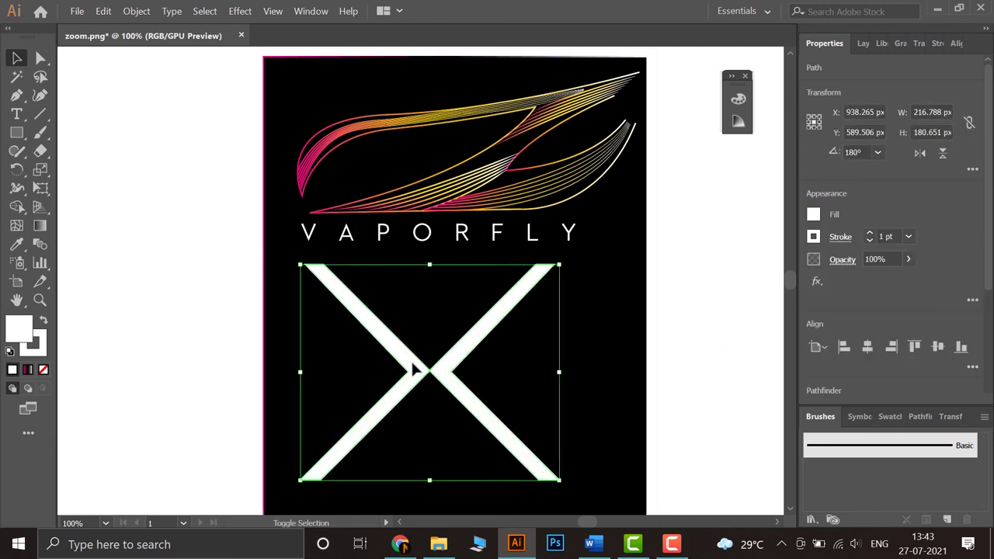
pyautogui.moveTo(412, 365); pyautogui.dragTo(444, 359)
pyautogui.click(705, 348)
pyautogui.scroll(-3, 706, 349)
pyautogui.moveTo(723, 364); pyautogui.dragTo(621, 356)
pyautogui.scroll(2, 617, 352)
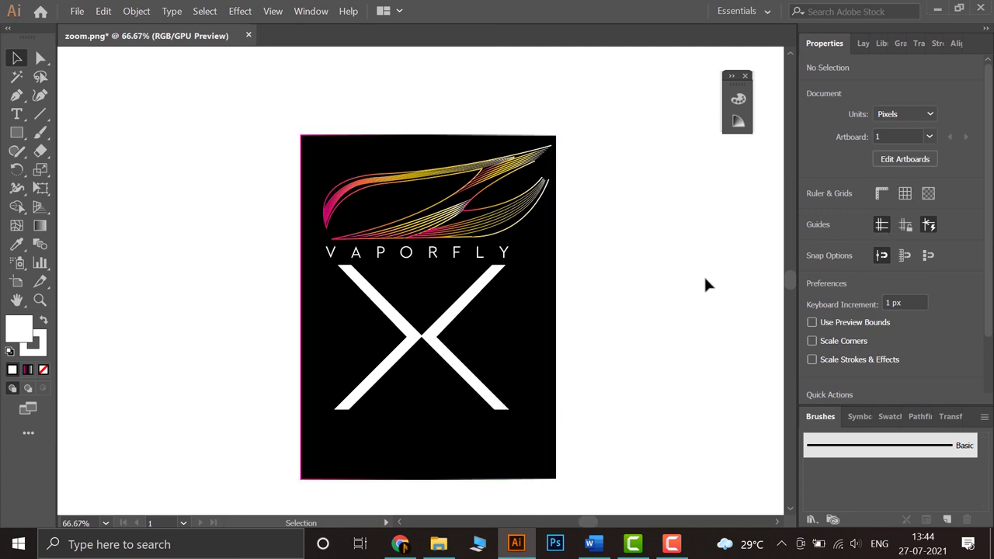
pyautogui.press('space')
pyautogui.moveTo(707, 272); pyautogui.dragTo(703, 274)
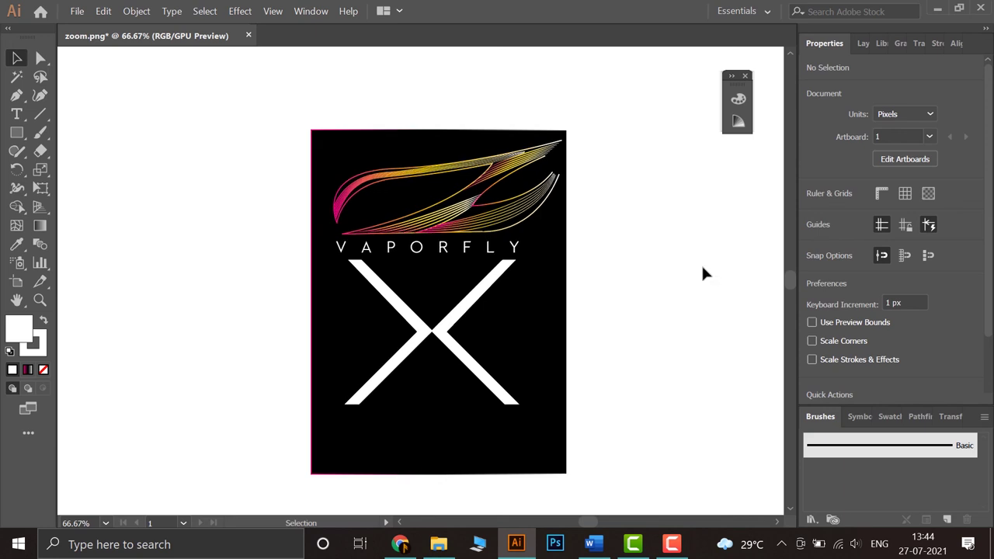